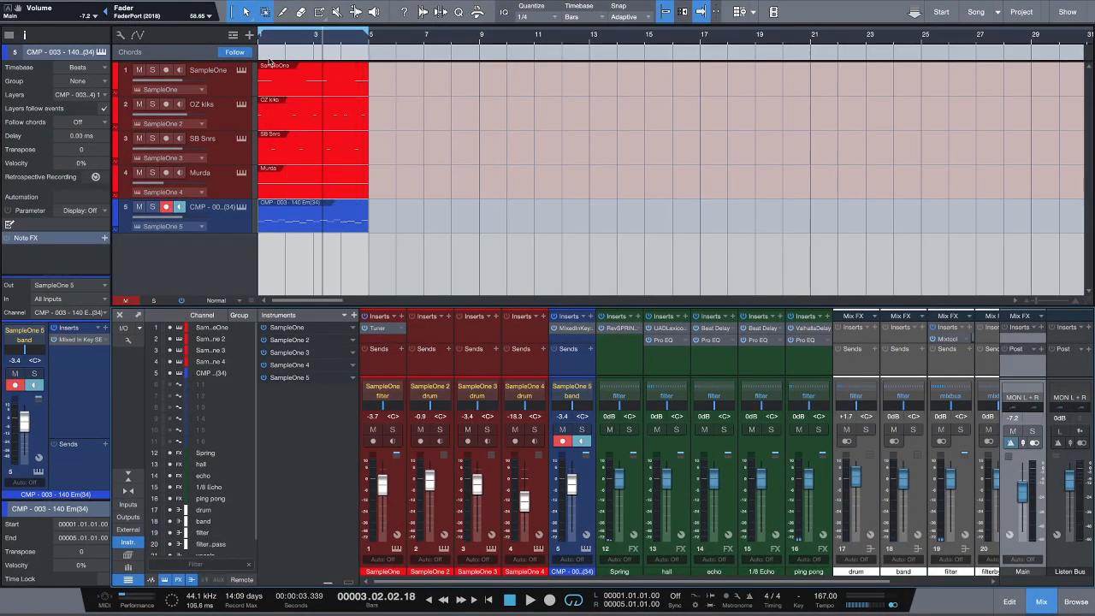
# Play the looped beat over bars 1 to 5 while raising the Main fader to 0 dB
pyautogui.moveTo(291, 42); pyautogui.dragTo(368, 50)
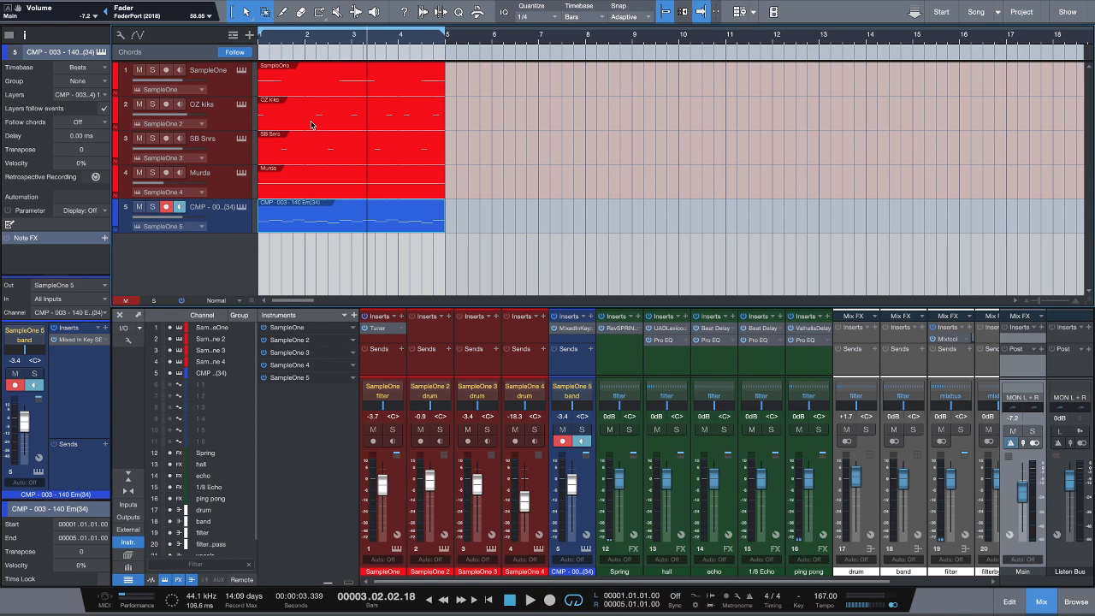
pyautogui.press('space')
pyautogui.press('space')
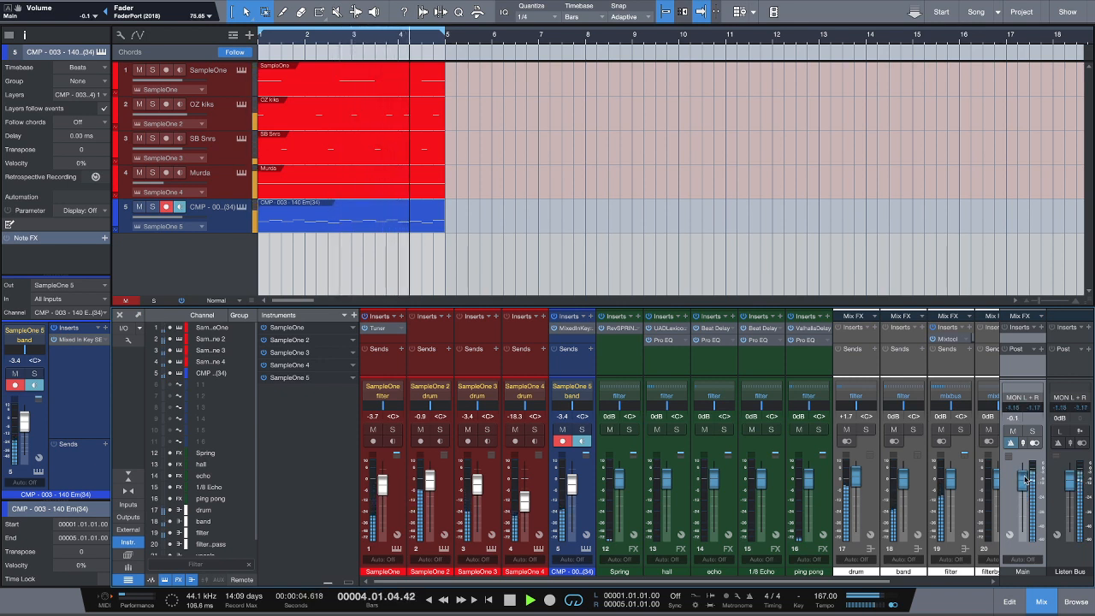
pyautogui.press('space')
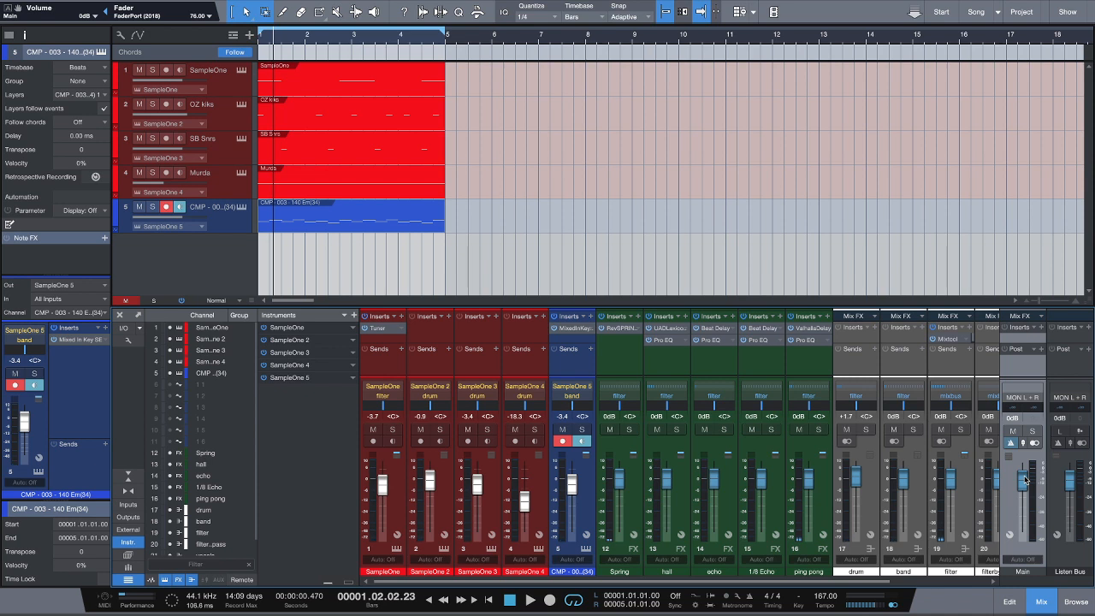
# Bounce the CMP - 003 - 140 Em(34) part on track 5 to a new audio track
pyautogui.click(409, 224)
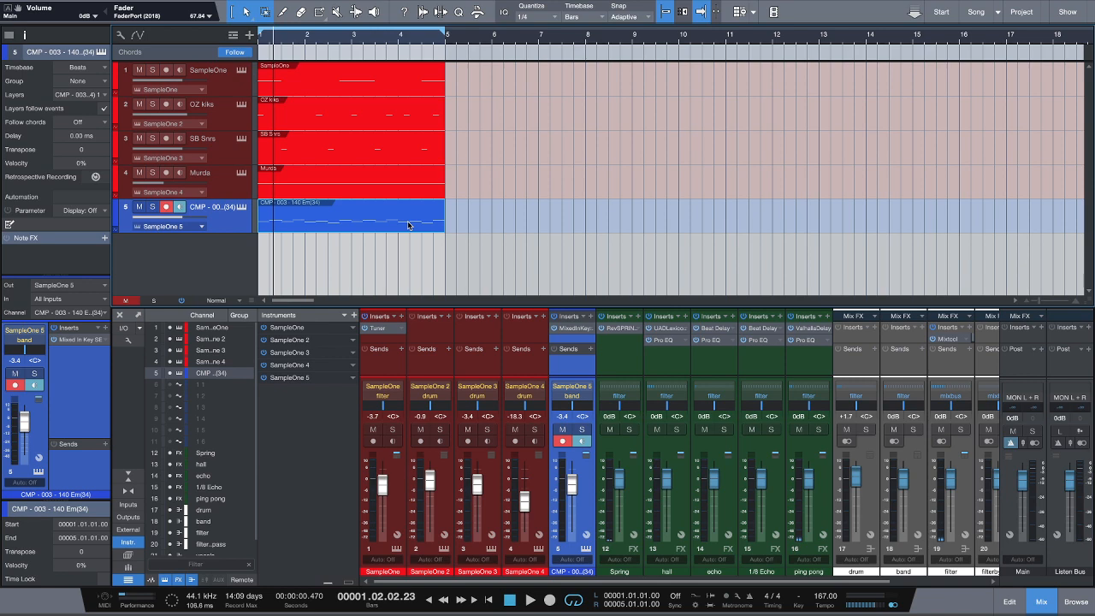
pyautogui.rightClick(409, 225)
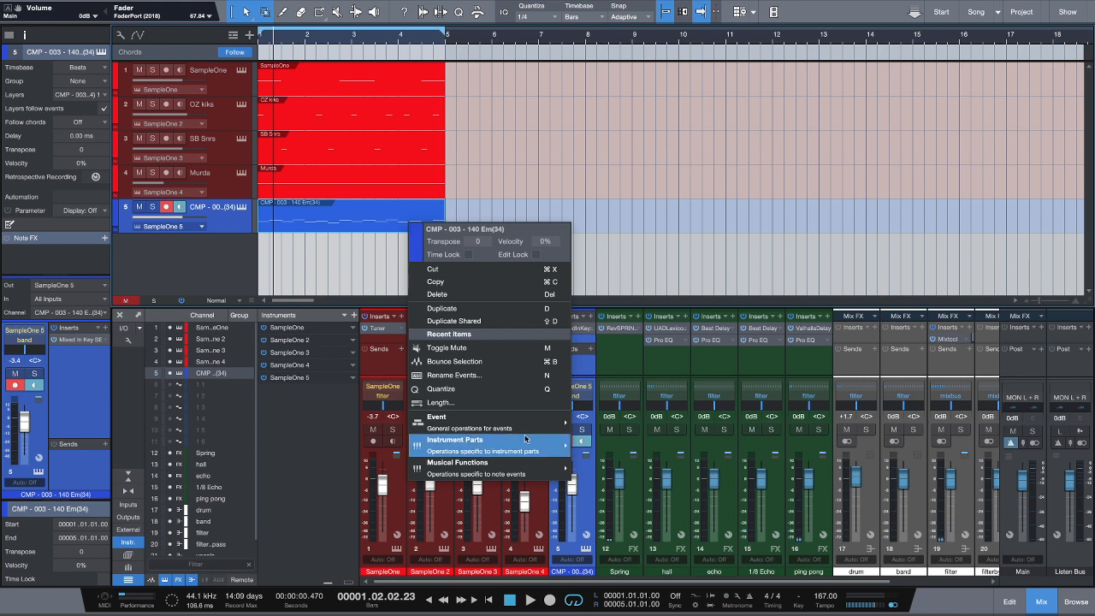
pyautogui.moveTo(525, 438)
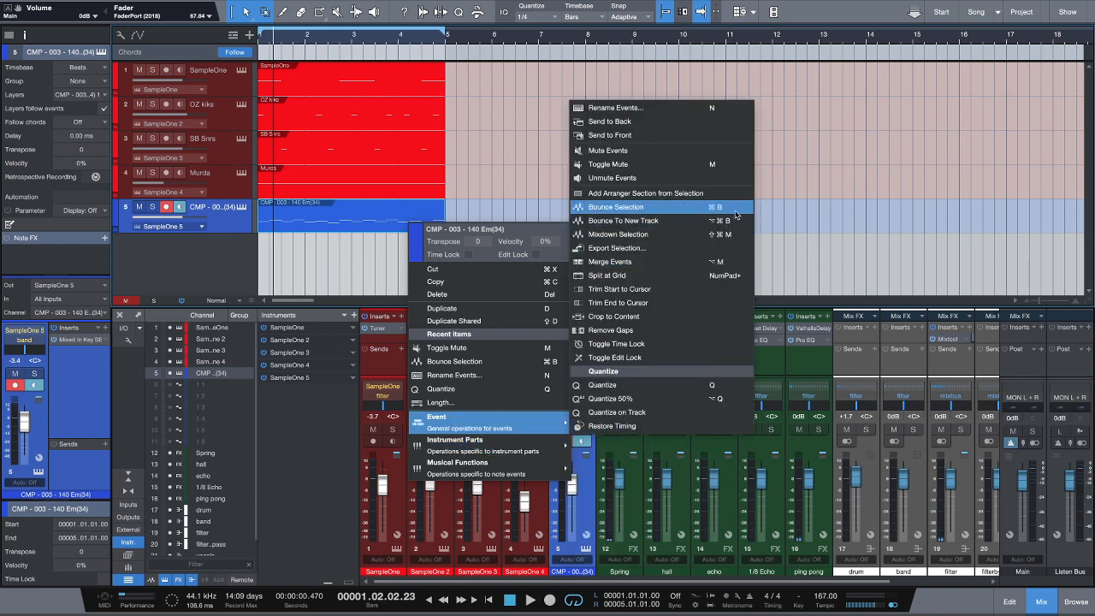
pyautogui.click(811, 214)
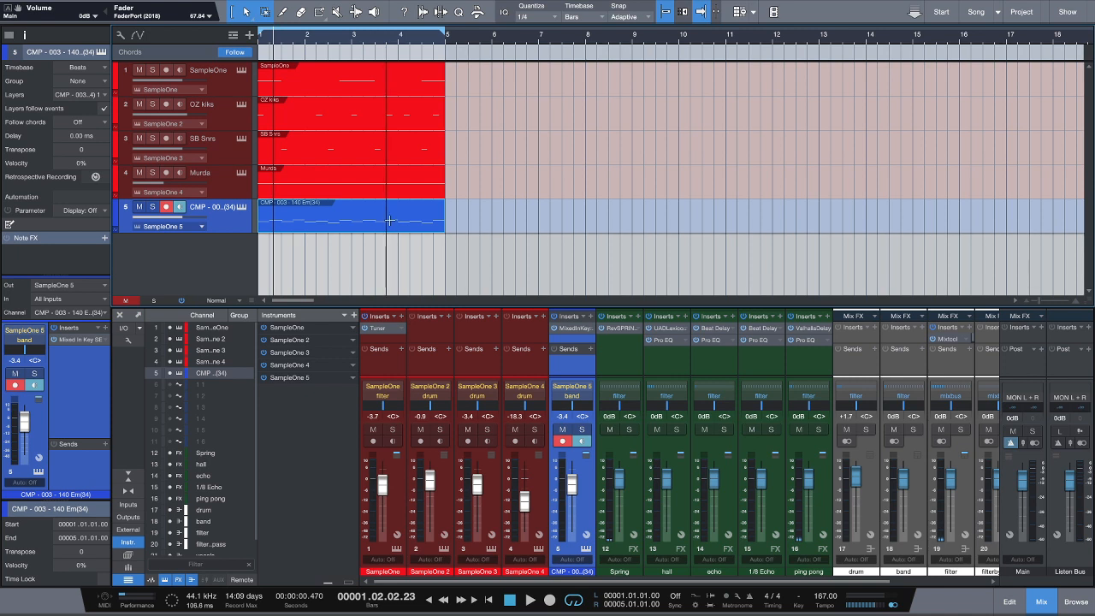
pyautogui.press('super+b')
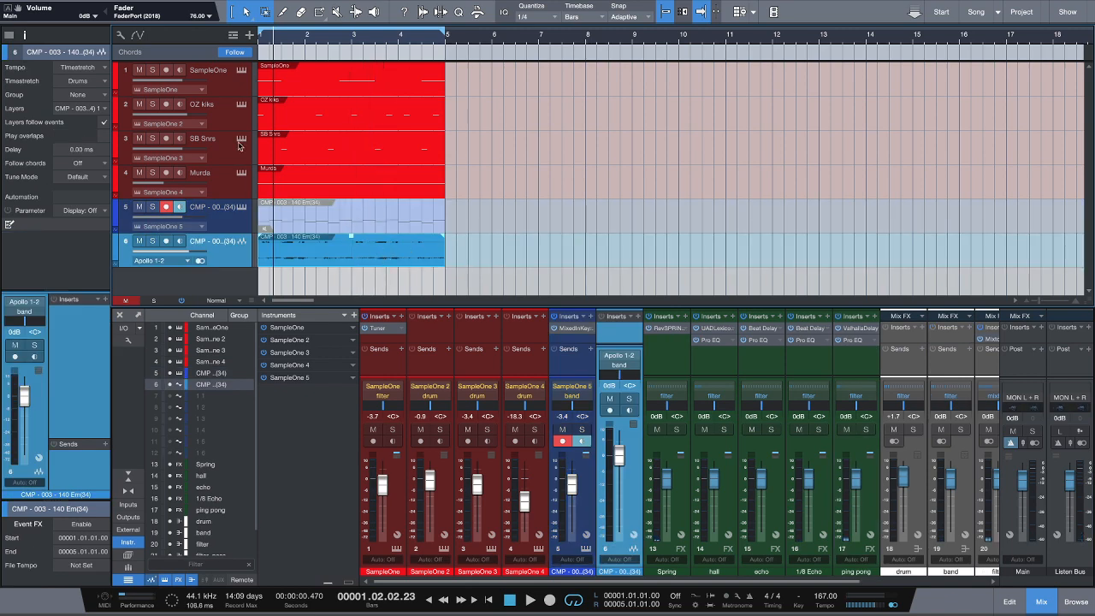
# Hide the chord track and show it again above the arrangement
pyautogui.click(233, 34)
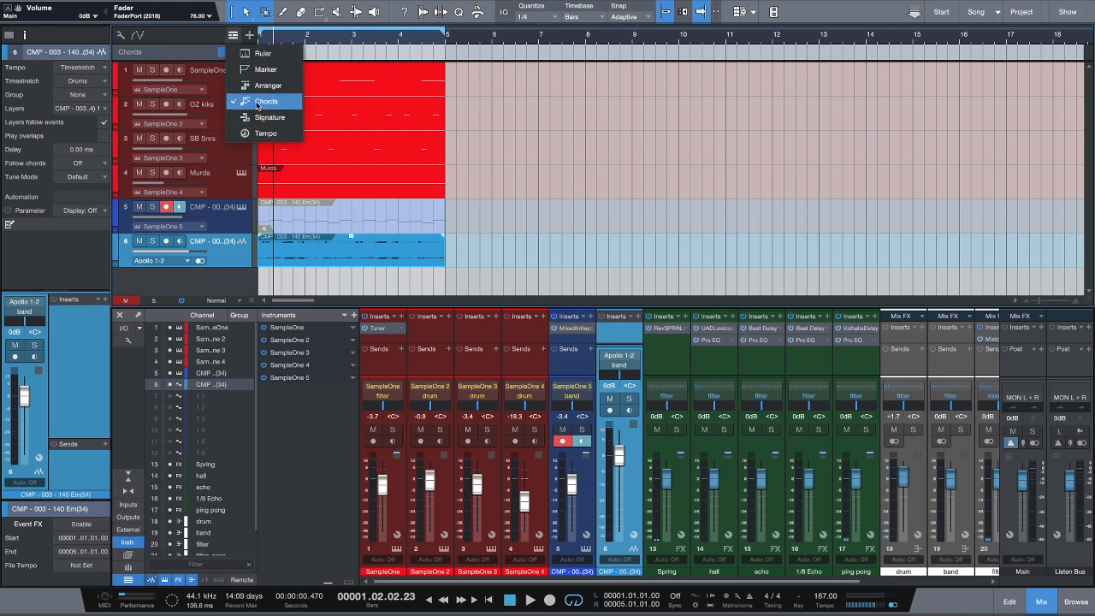
pyautogui.click(257, 105)
pyautogui.click(232, 35)
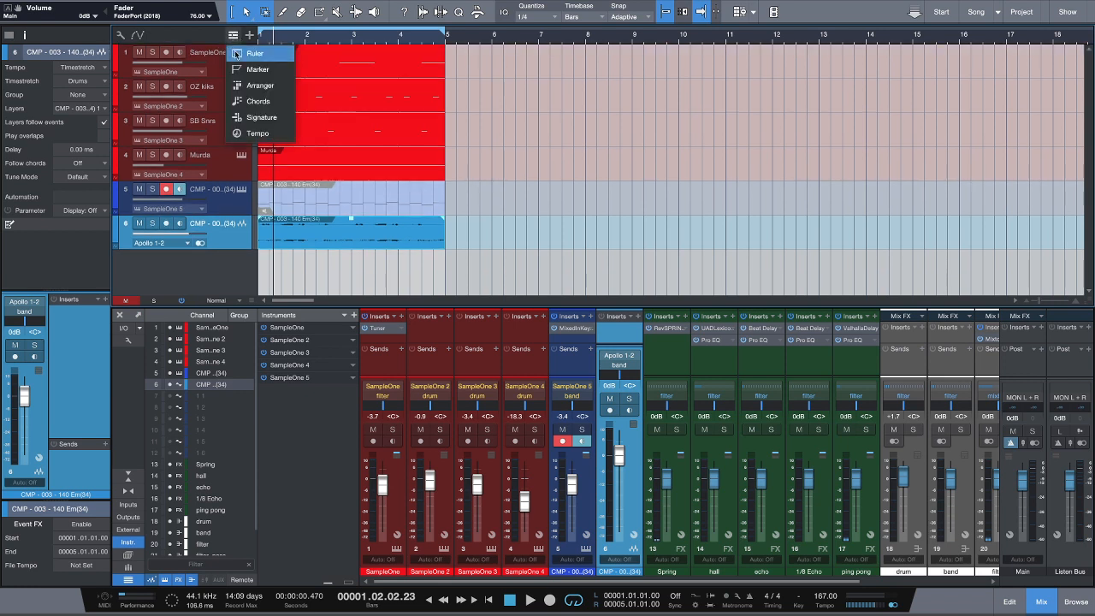
pyautogui.click(246, 101)
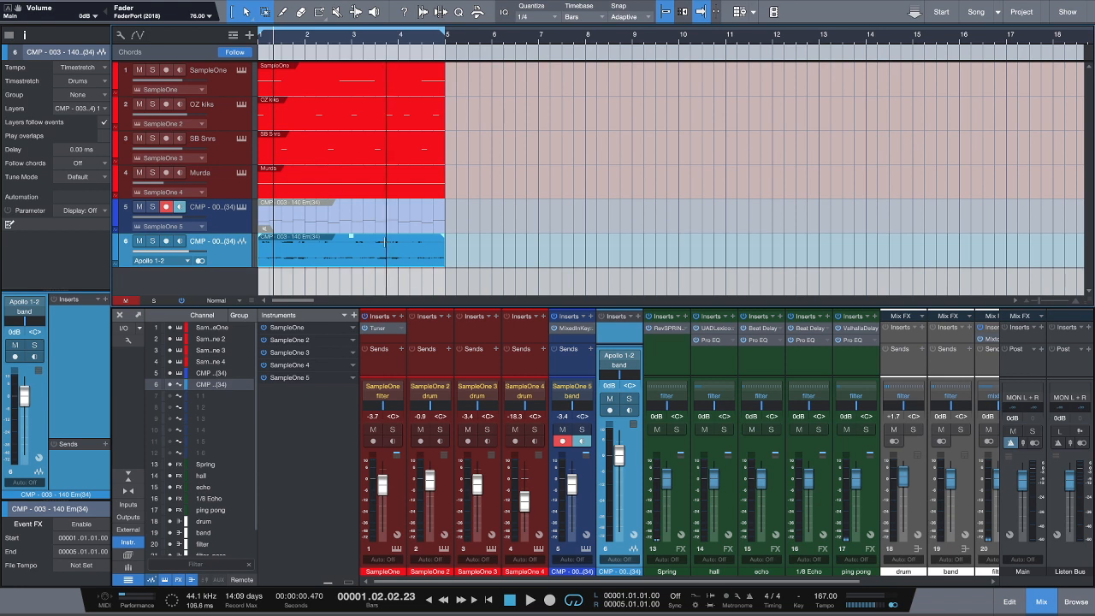
# Extract the bounced audio event's chord onto the chord track, then delete the extracted chord
pyautogui.moveTo(380, 262); pyautogui.dragTo(323, 54)
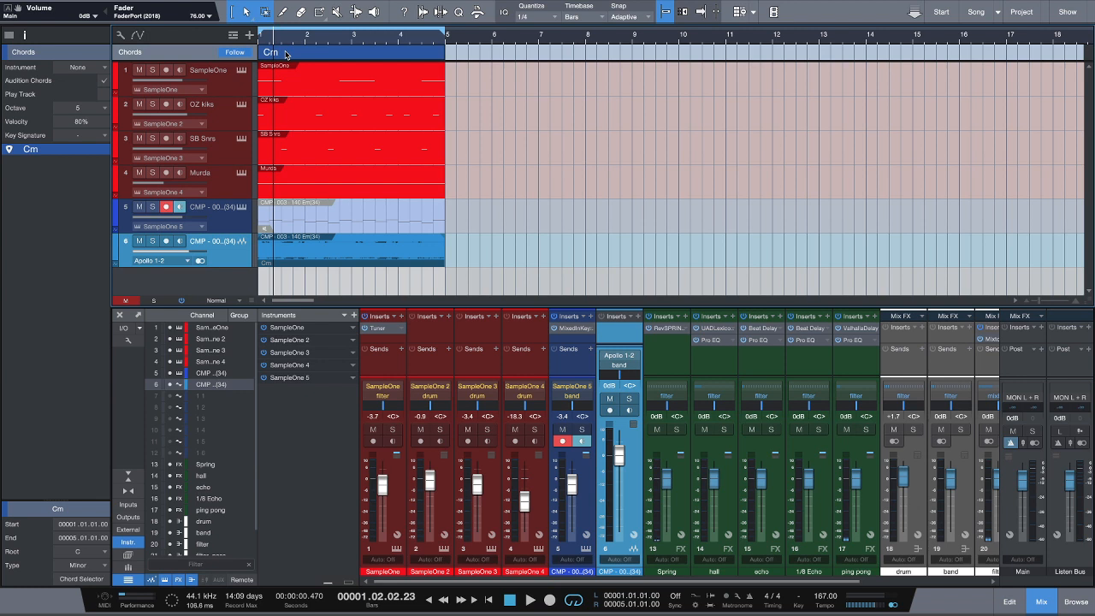
pyautogui.rightClick(286, 54)
pyautogui.click(492, 70)
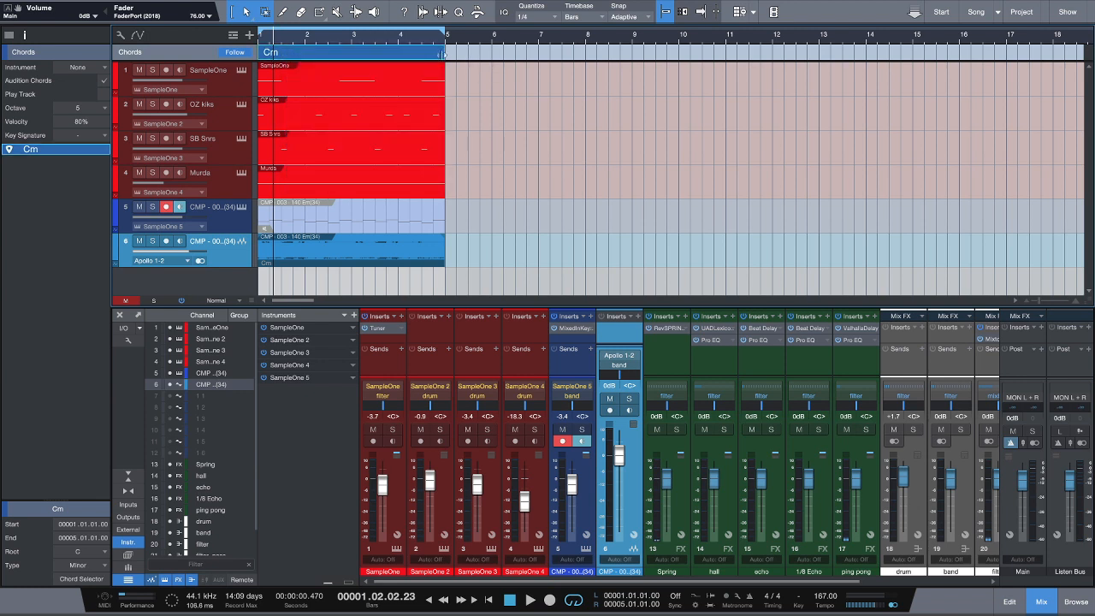
pyautogui.press('Delete')
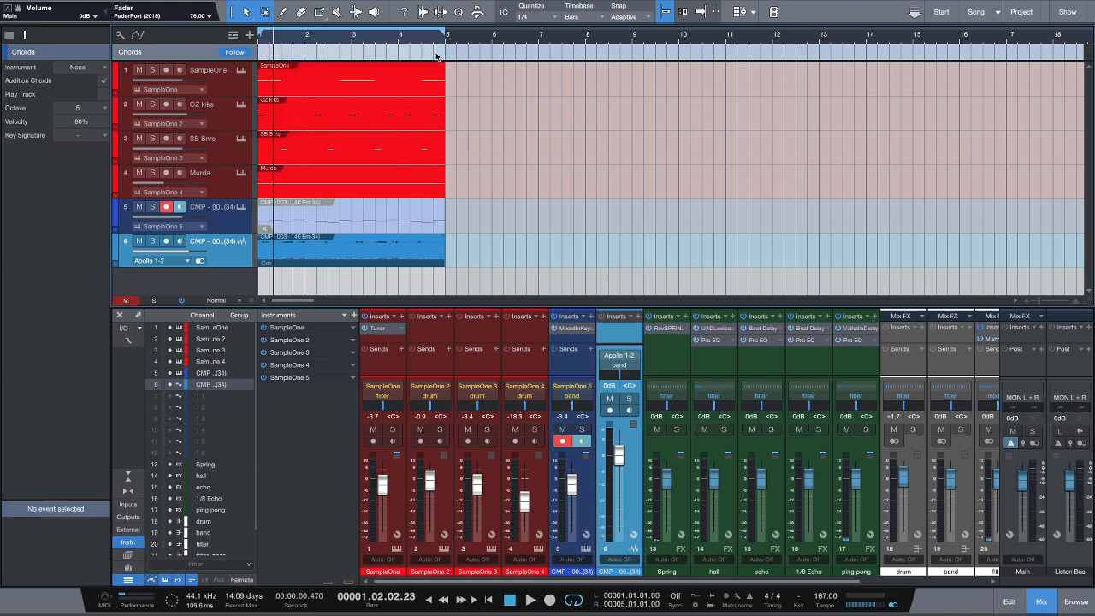
# Remove the bounced audio track 6 and unmute the original CMP - 003 - 140 Em(34) part on track 5
pyautogui.click(399, 255)
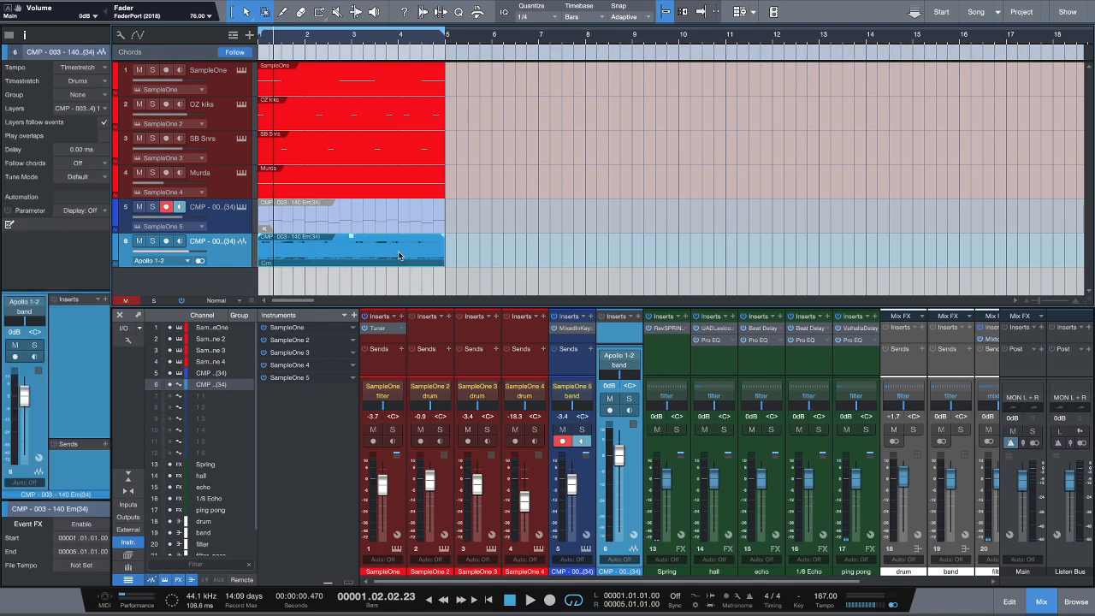
pyautogui.click(257, 256)
pyautogui.rightClick(247, 256)
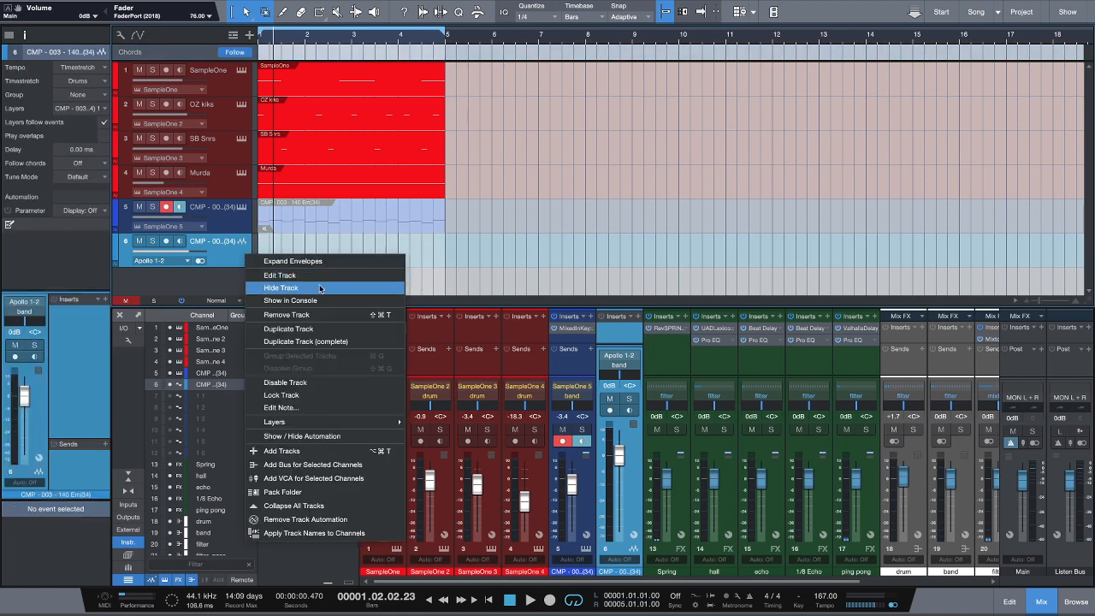
pyautogui.click(344, 315)
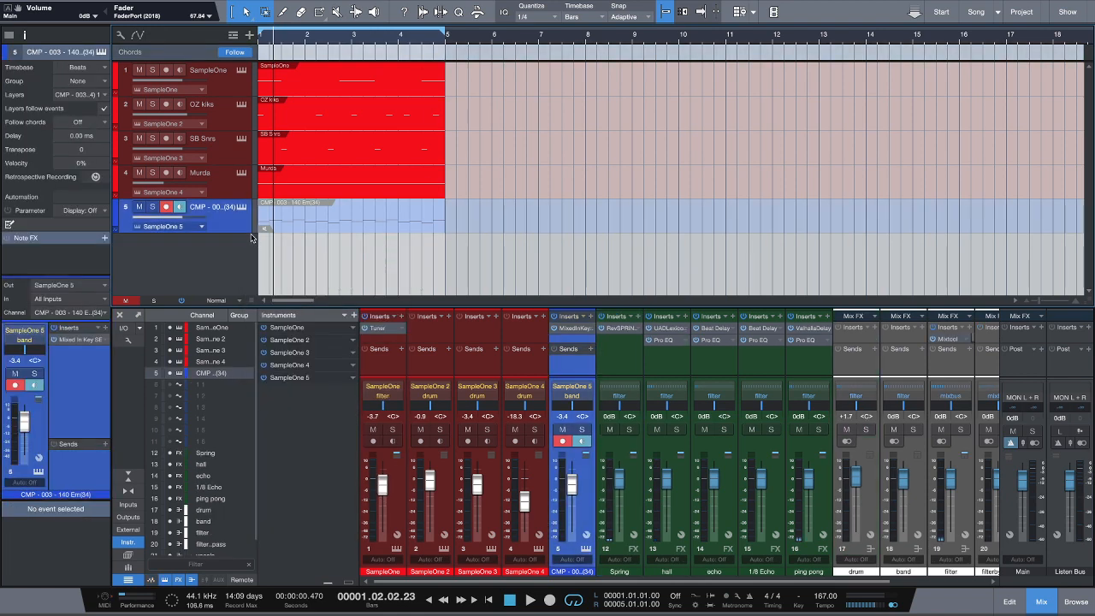
pyautogui.click(345, 230)
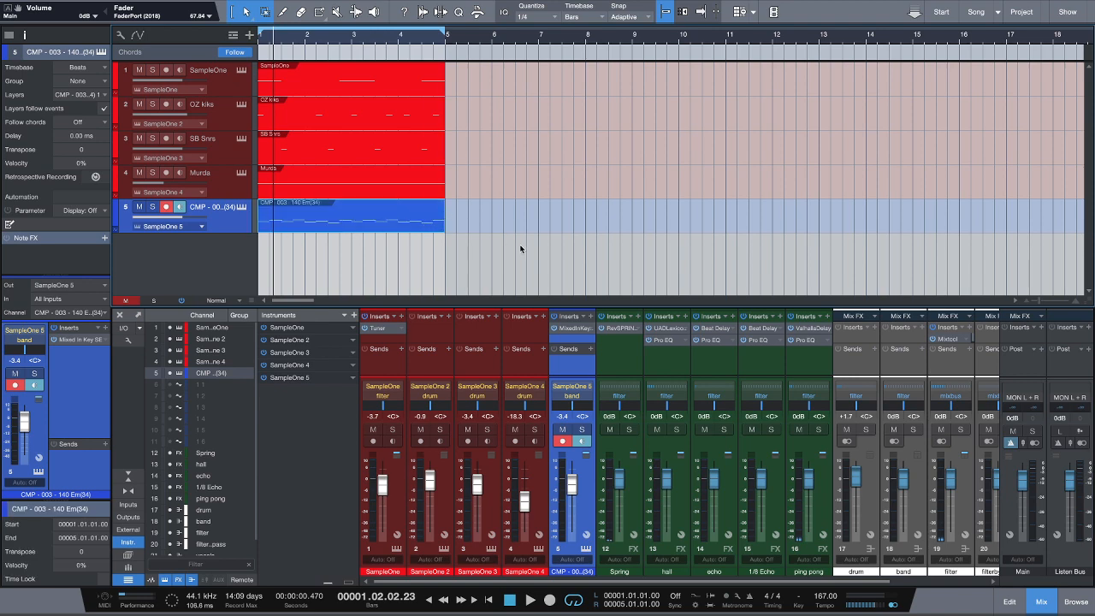
# Add Arturia's Analog Lab 4 from the instrument library as a new instrument track below track 5
pyautogui.press('F5')
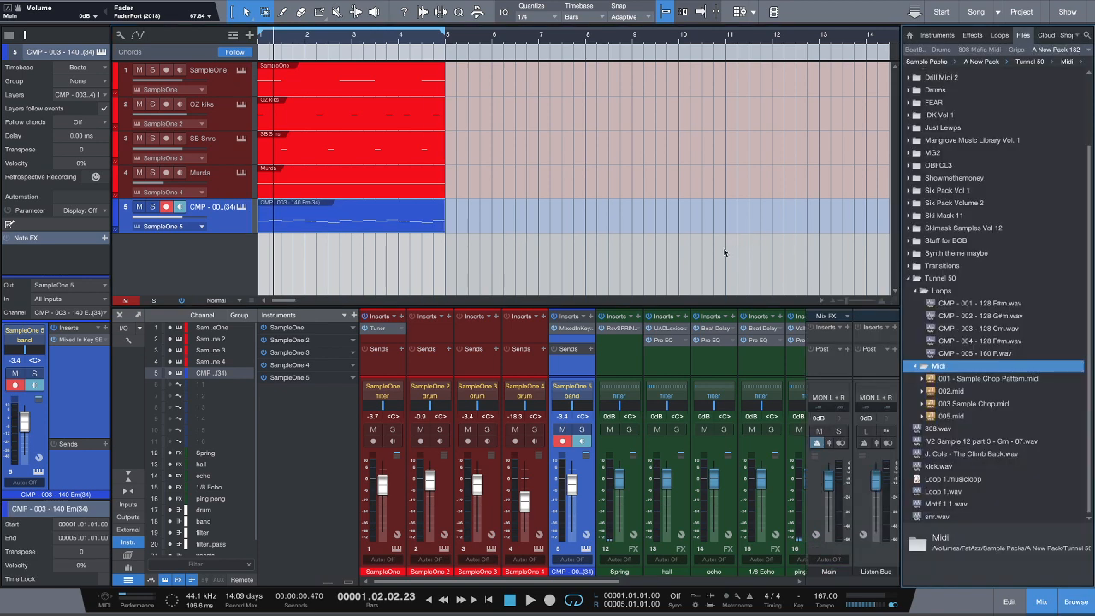
pyautogui.click(938, 37)
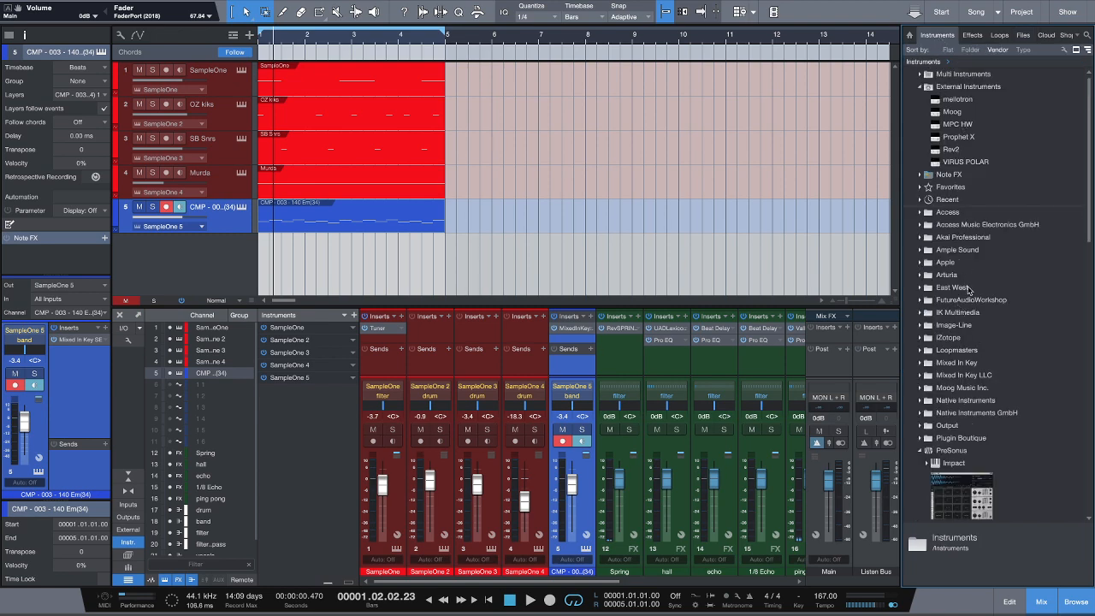
pyautogui.click(926, 275)
pyautogui.moveTo(941, 291); pyautogui.dragTo(229, 265)
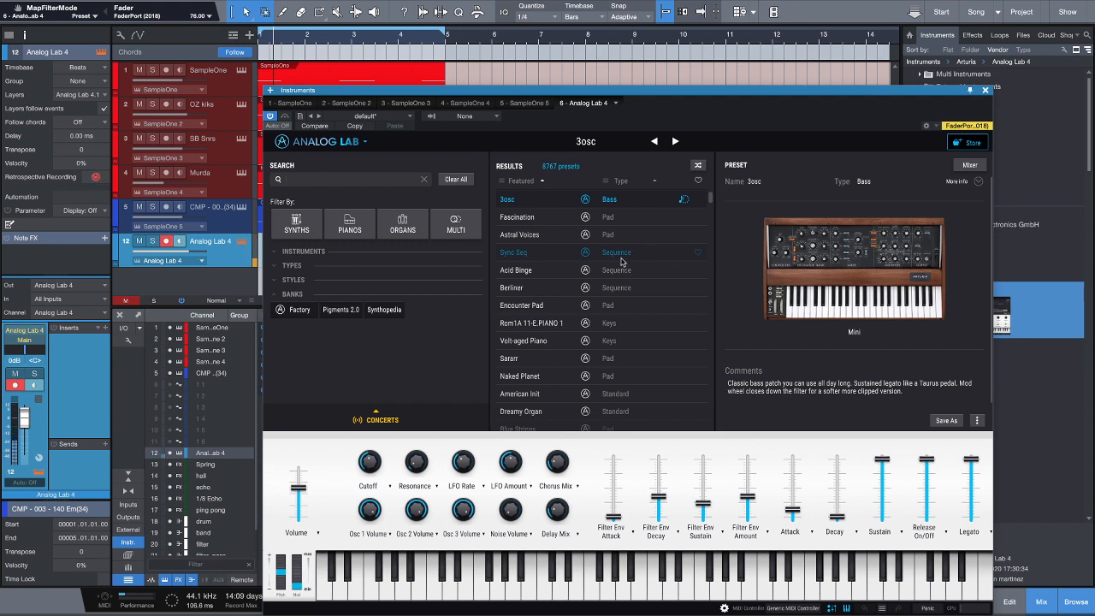
# Filter the Analog Lab presets to Pianos, load American Small Studio after trying Midrange, and close the instrument window
pyautogui.click(349, 225)
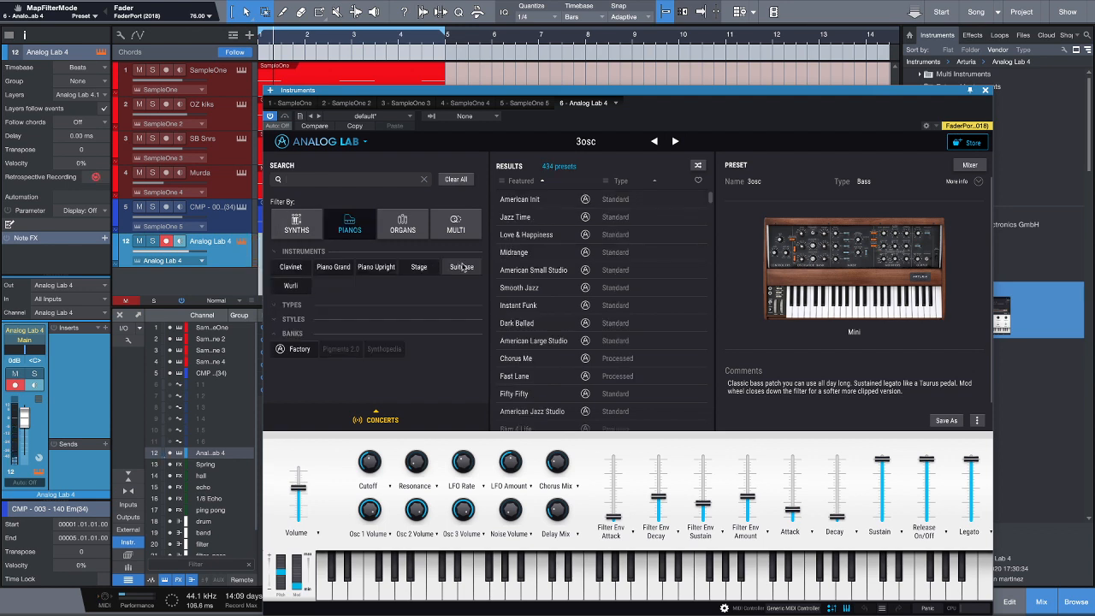
pyautogui.click(560, 252)
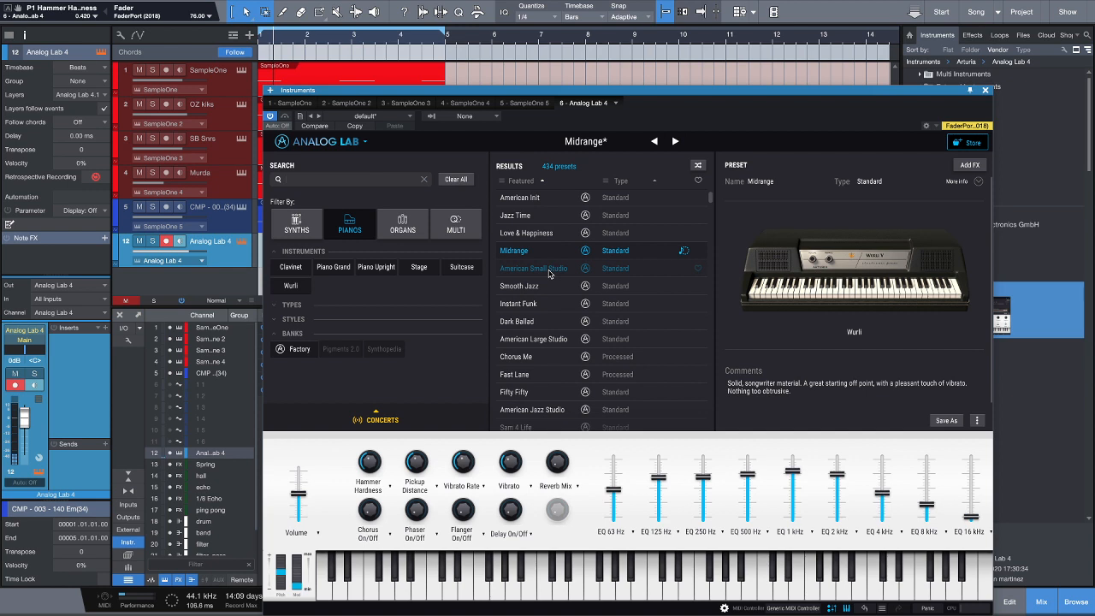
pyautogui.click(550, 271)
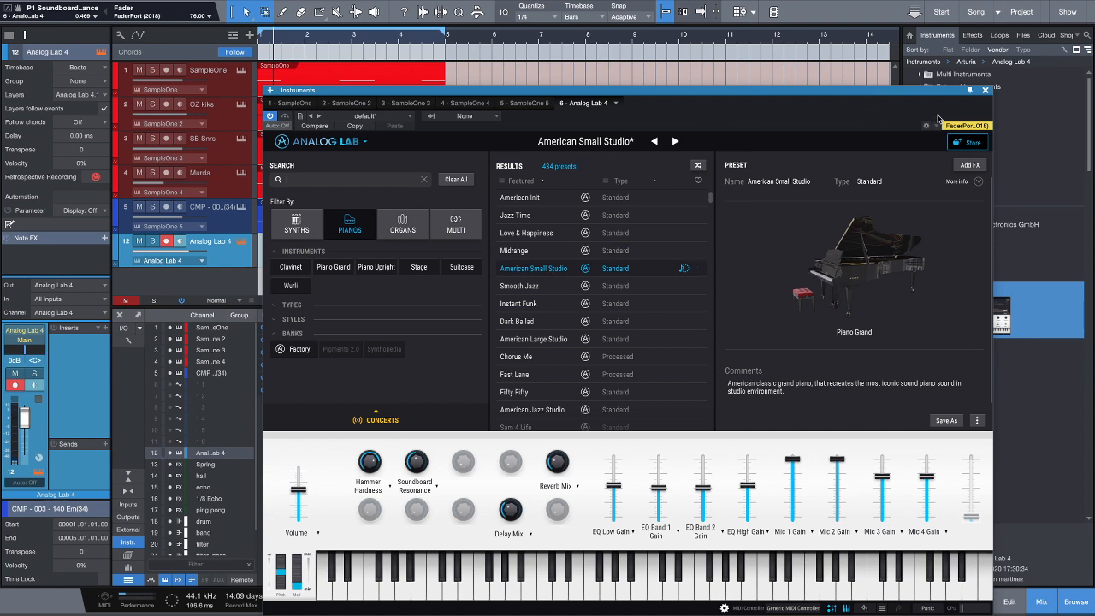
pyautogui.click(986, 91)
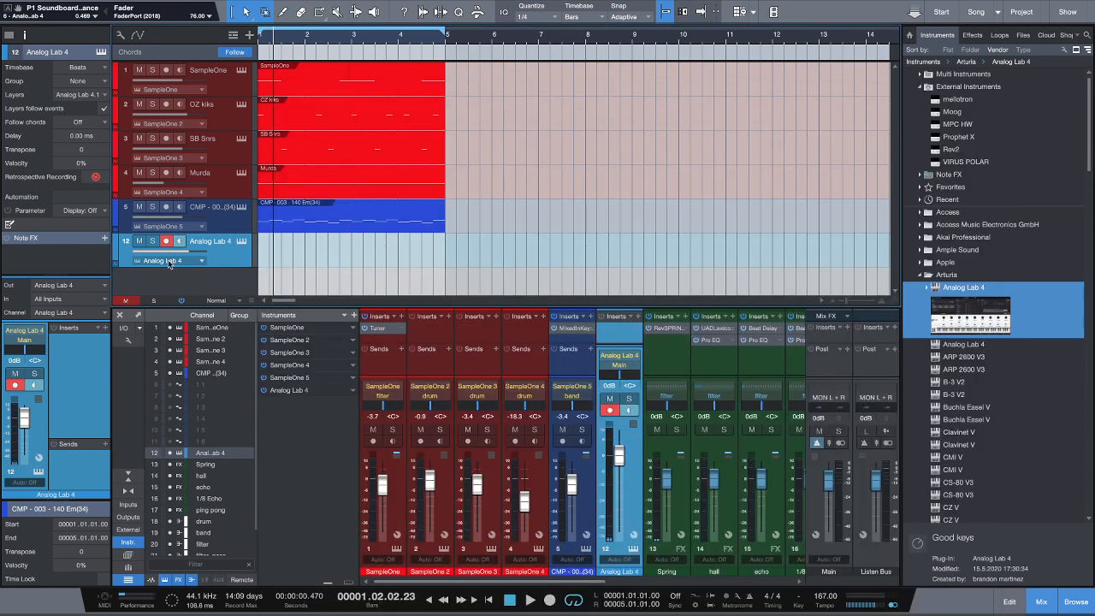
# Create an empty four-bar part on the Analog Lab 4 track and open it in the note editor
pyautogui.doubleClick(288, 257)
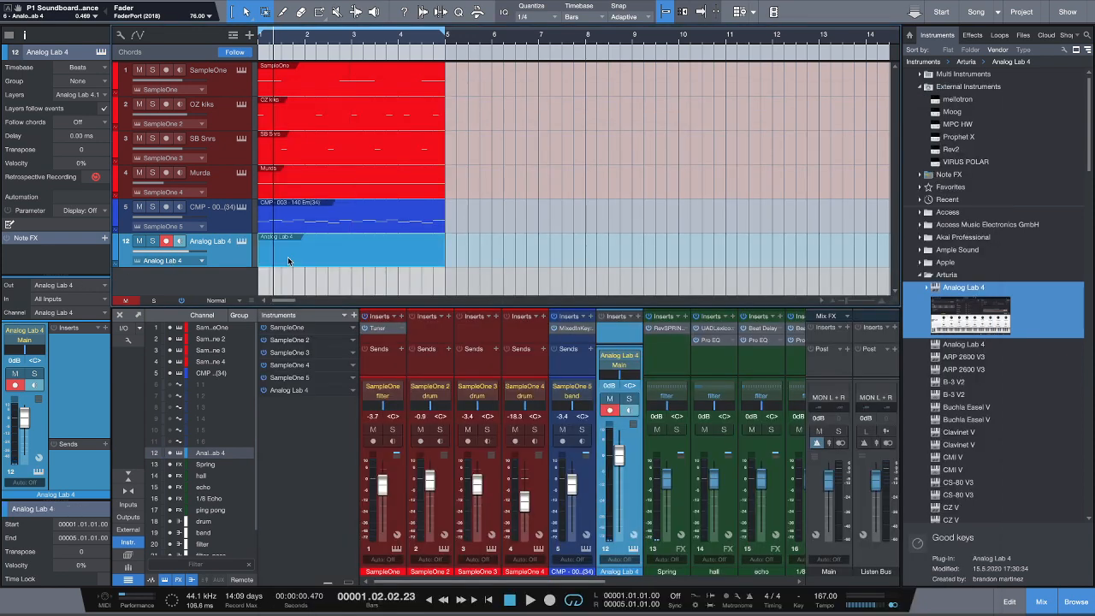
pyautogui.doubleClick(287, 257)
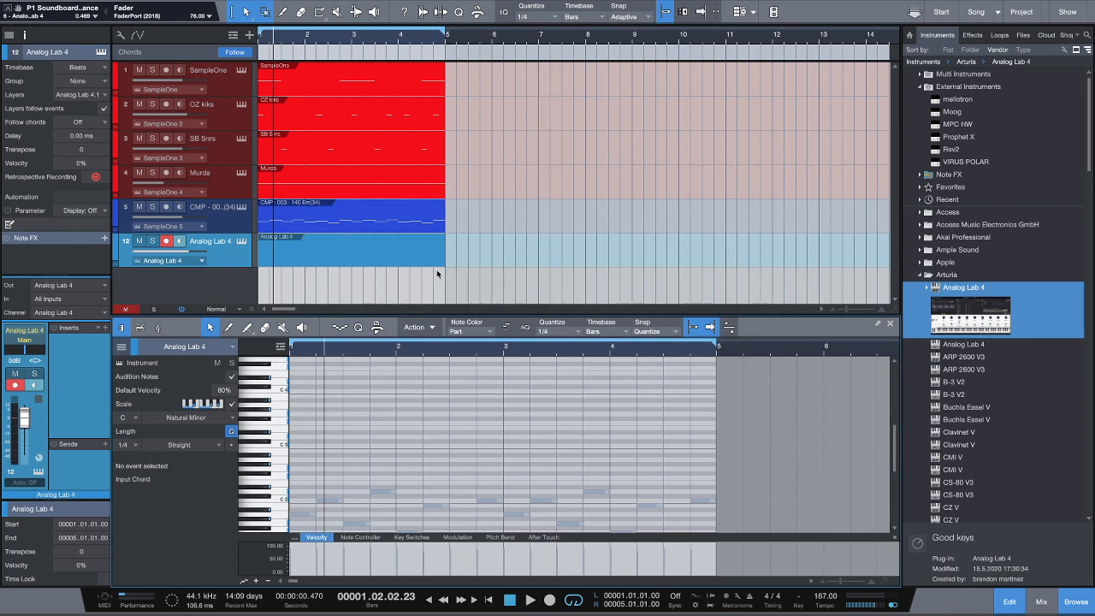
# Keep the note editor's scale enabled at C Natural Minor and turn off note auditioning
pyautogui.click(134, 419)
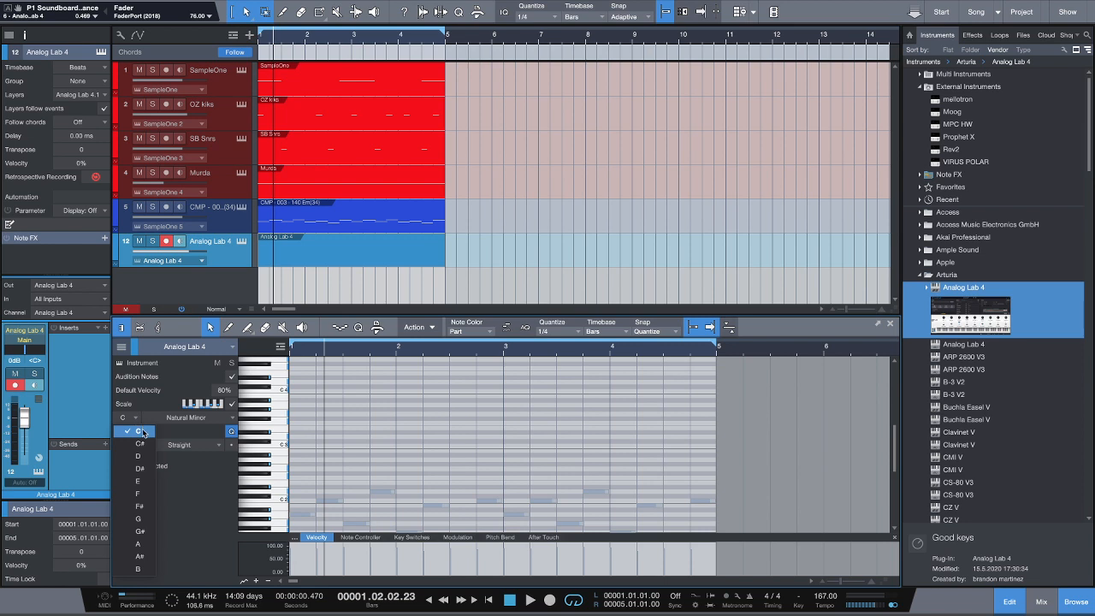
pyautogui.click(143, 432)
pyautogui.click(234, 419)
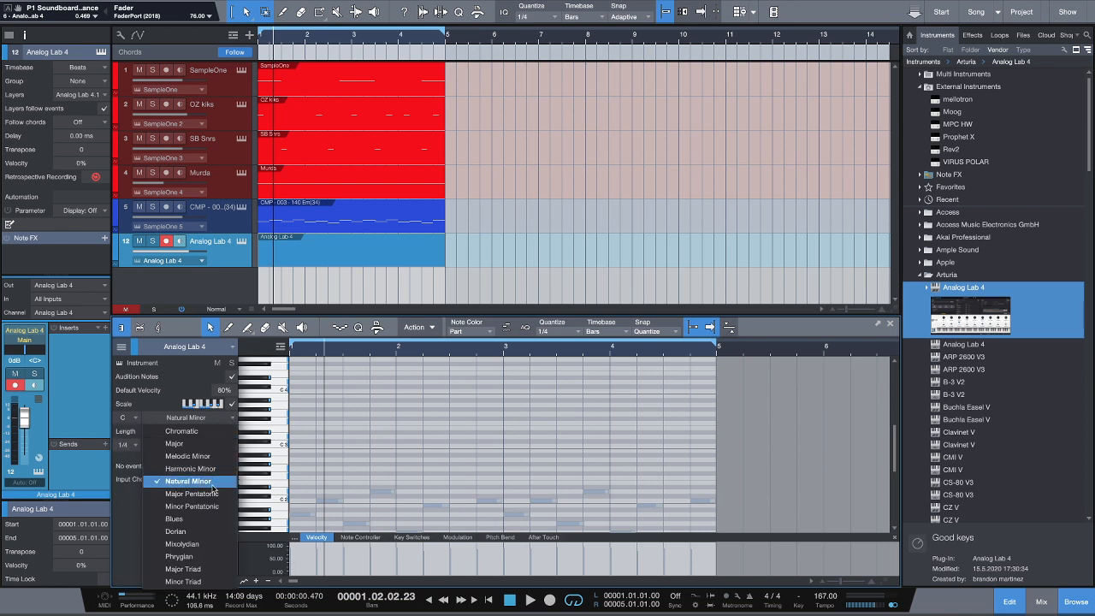
pyautogui.click(234, 419)
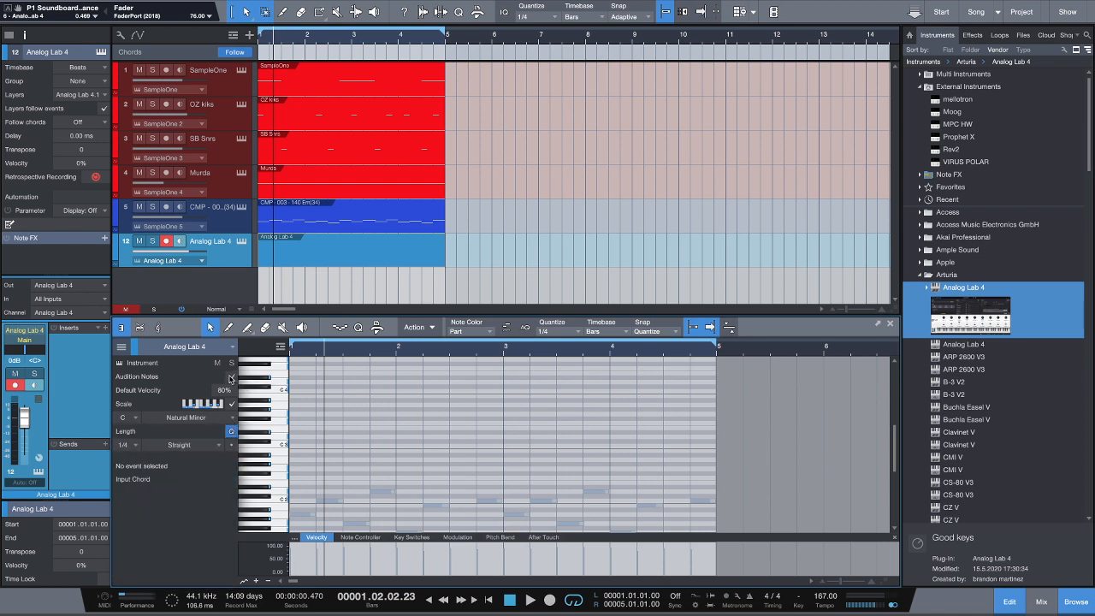
pyautogui.click(232, 404)
pyautogui.click(231, 405)
pyautogui.click(232, 377)
# Return to the Studio One window and enter a row of quarter notes on D#3 from beat 2 of bar 1 into bar 3
pyautogui.hotkey('ctrl', 'Up')
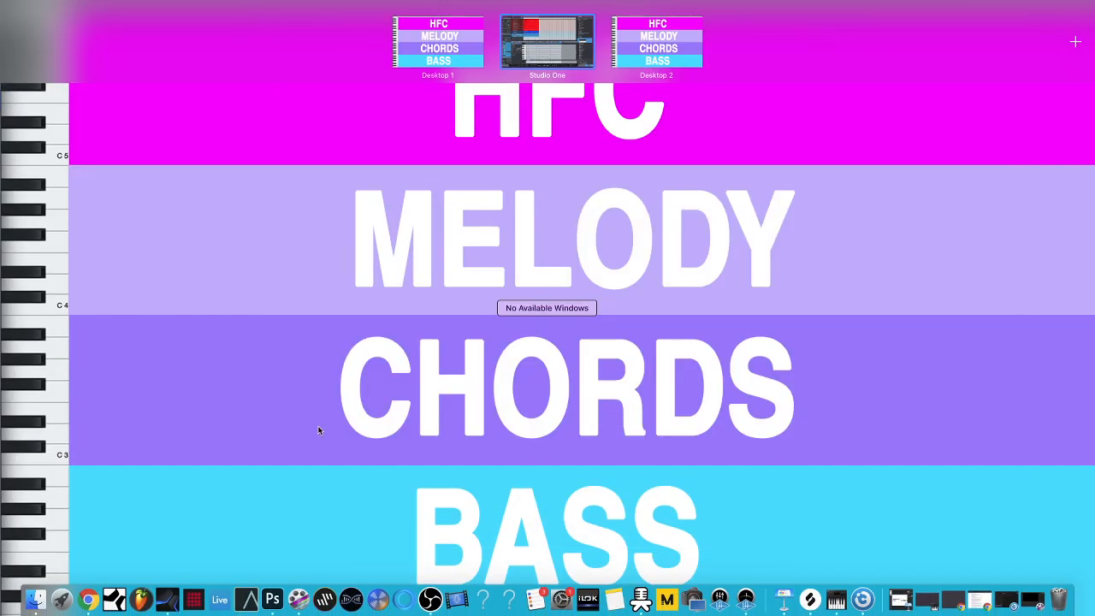
pyautogui.click(542, 38)
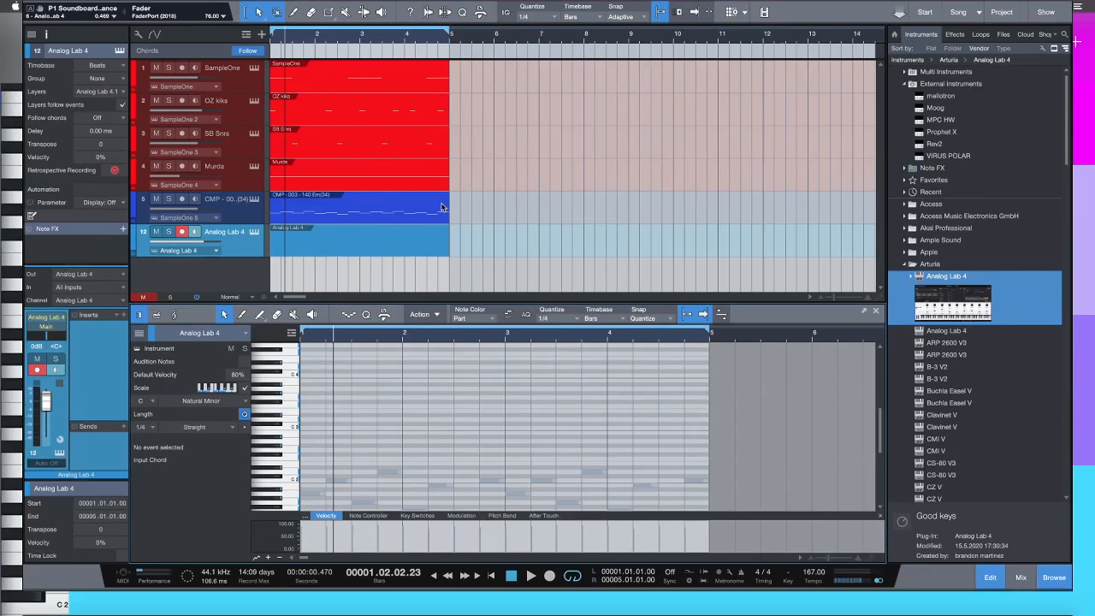
pyautogui.doubleClick(336, 431)
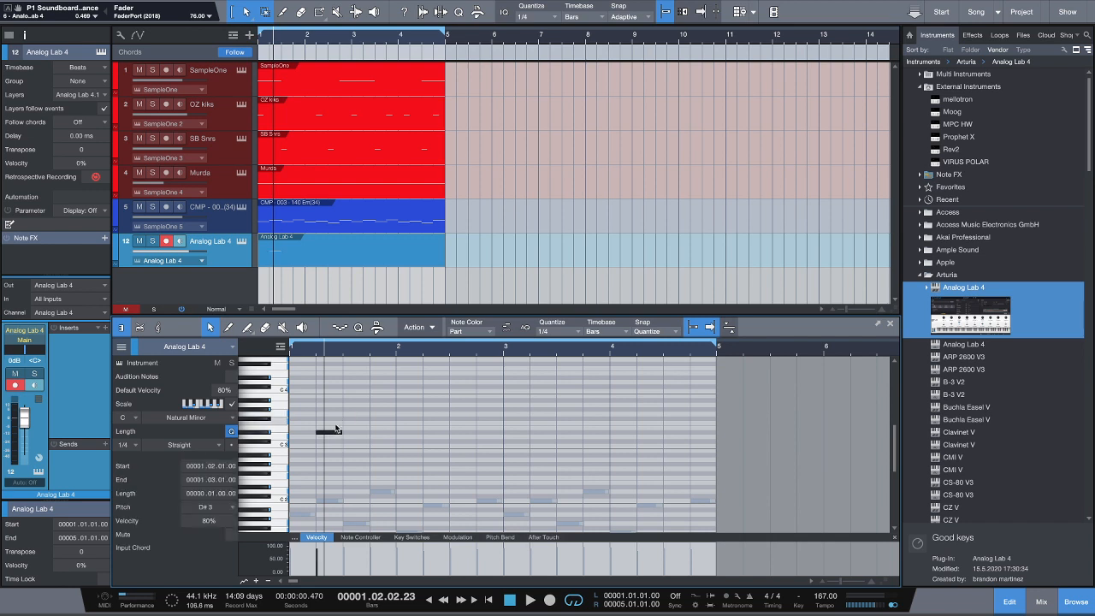
pyautogui.click(350, 431)
pyautogui.doubleClick(350, 431)
pyautogui.doubleClick(376, 431)
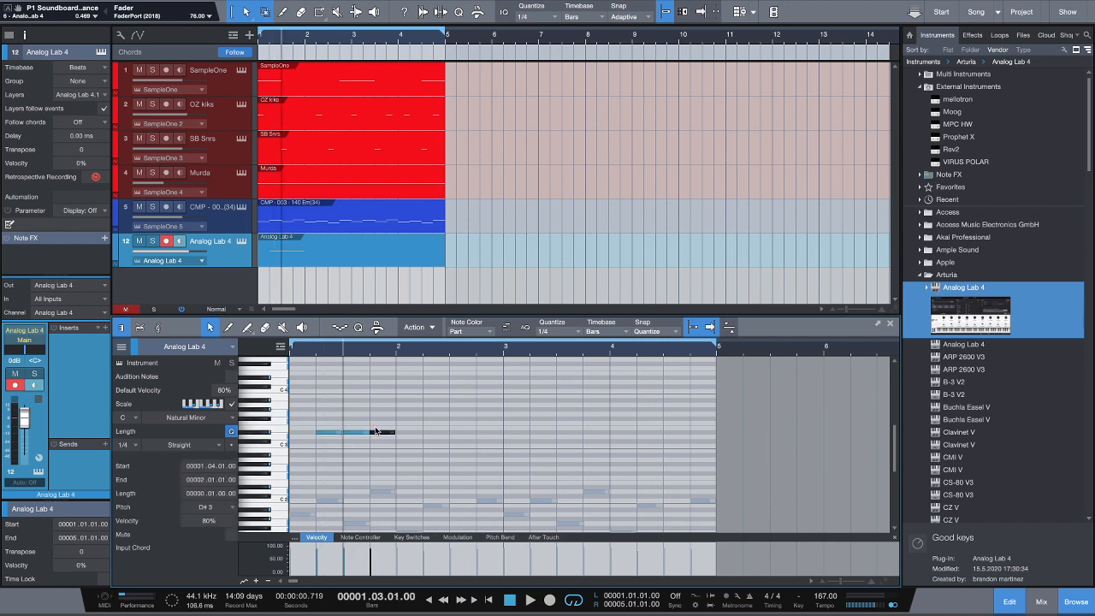
pyautogui.doubleClick(405, 430)
pyautogui.scroll(-1, 406, 430)
pyautogui.doubleClick(435, 427)
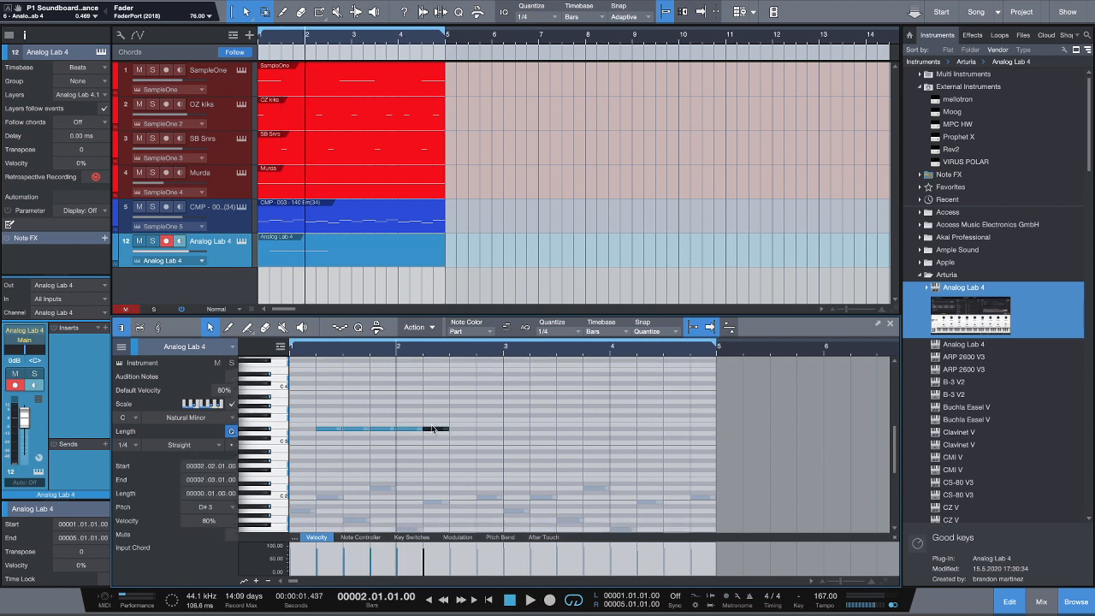
pyautogui.click(482, 426)
pyautogui.doubleClick(471, 427)
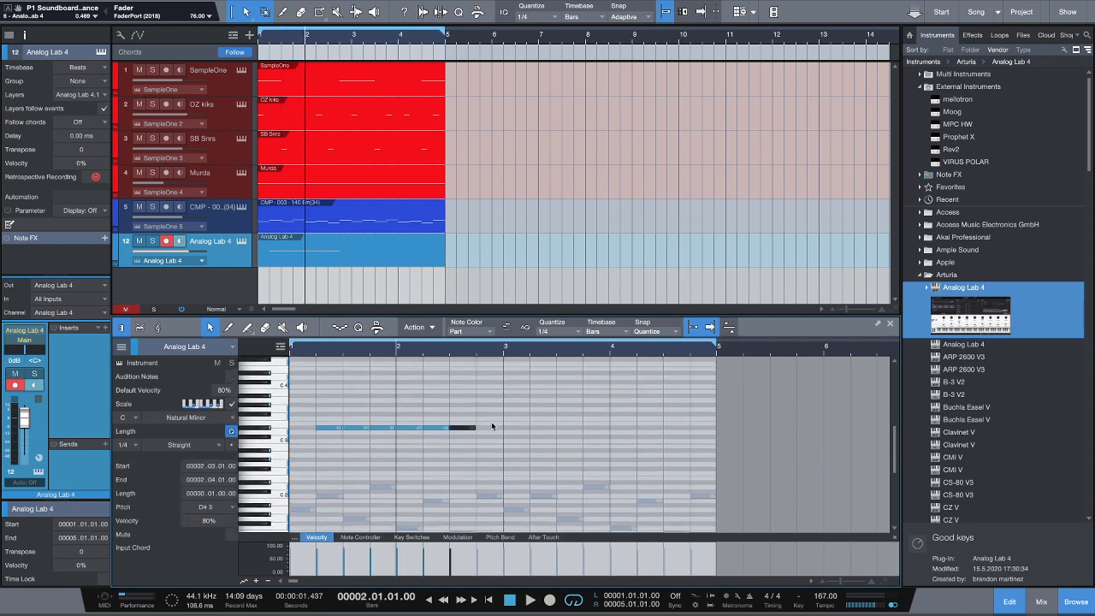
pyautogui.doubleClick(489, 427)
pyautogui.doubleClick(532, 427)
# Select all the D#3 notes in the Analog Lab 4 part and delete them
pyautogui.moveTo(582, 395); pyautogui.dragTo(287, 434)
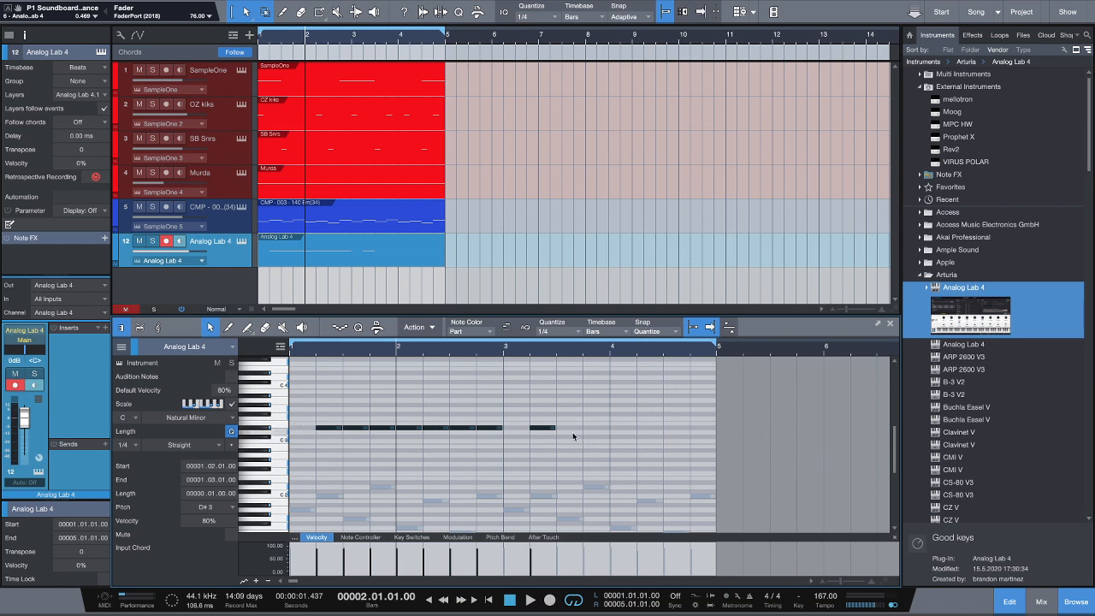
pyautogui.moveTo(633, 445); pyautogui.dragTo(294, 414)
pyautogui.press('Delete')
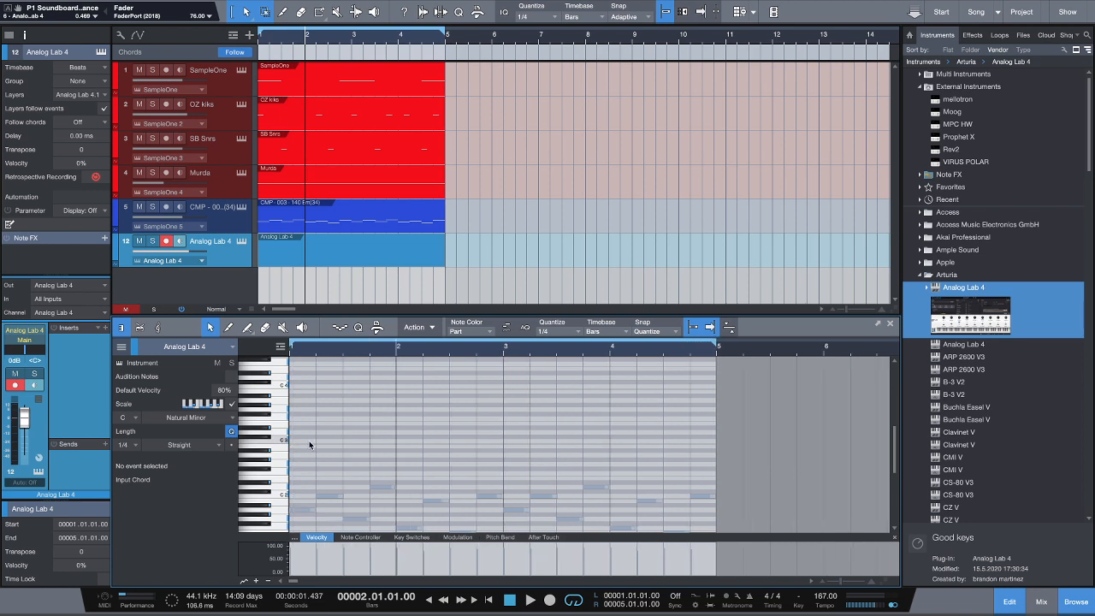
# Draw a quarter-note C minor triad on C3, D#3 and G3 at the start of bar 1
pyautogui.hscroll(1, 304, 443)
pyautogui.rightClick(303, 443)
pyautogui.click(316, 455)
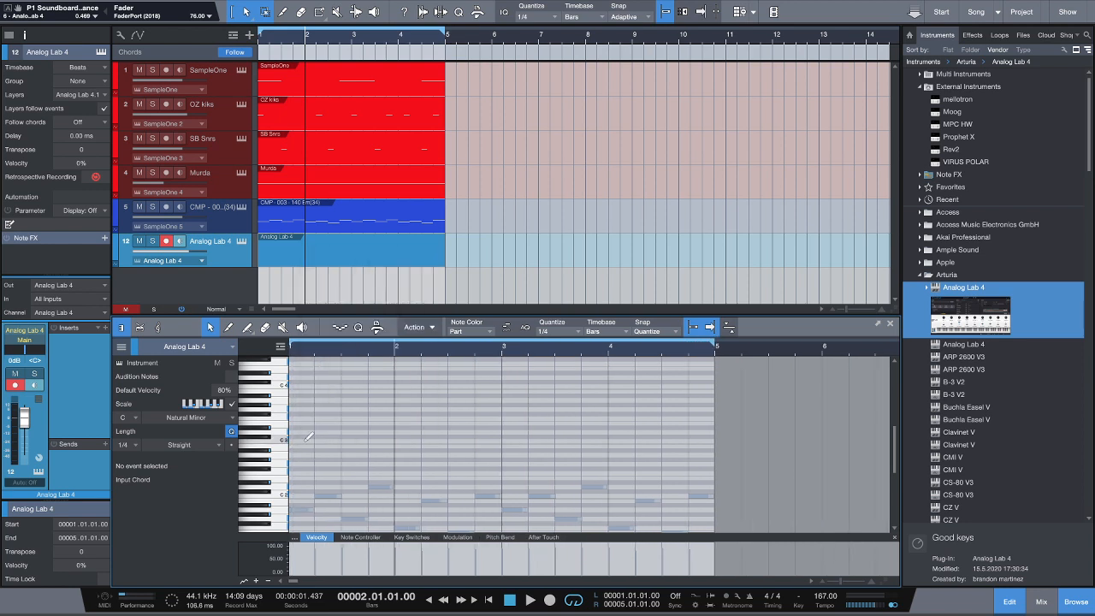
pyautogui.hscroll(-1, 306, 443)
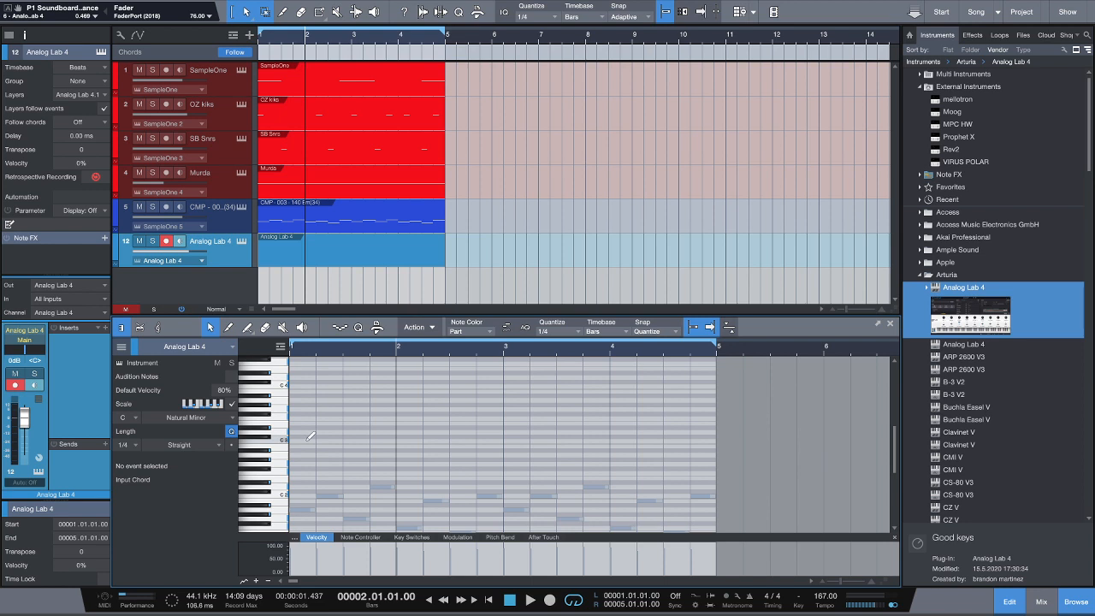
pyautogui.scroll(3, 310, 437)
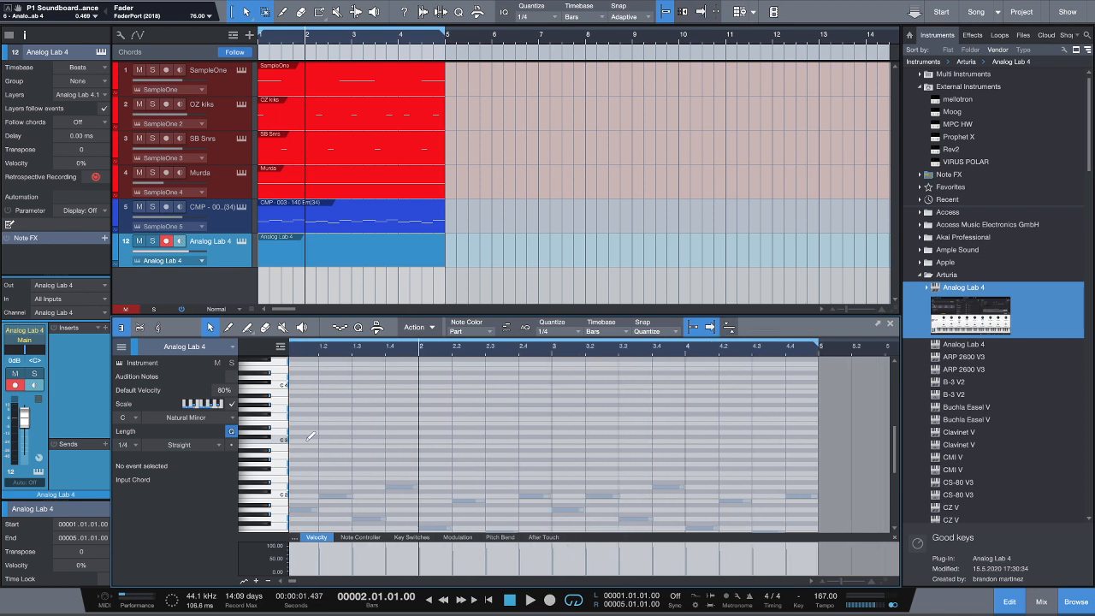
pyautogui.moveTo(311, 437); pyautogui.dragTo(309, 411)
pyautogui.click(309, 410)
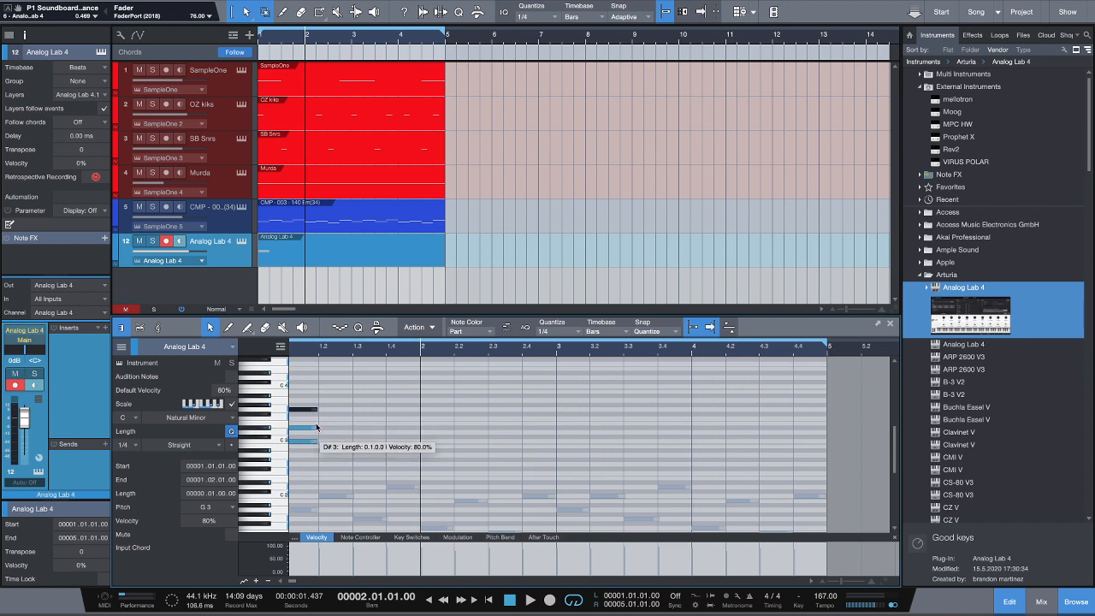
# Play the loop from its start to hear the triad against the drums and sample, and stop playback
pyautogui.press('space')
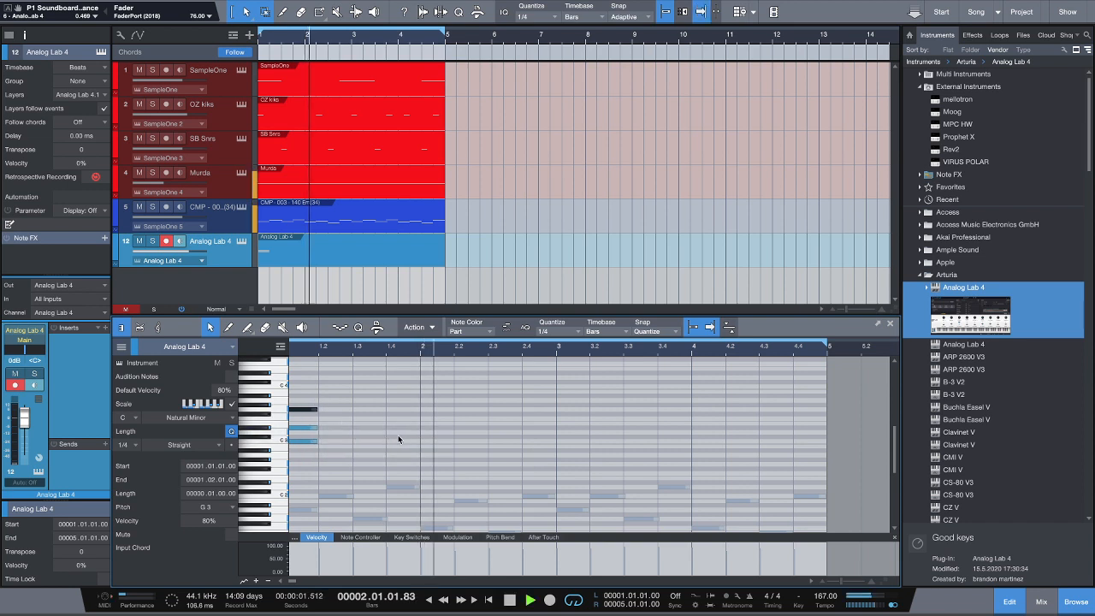
pyautogui.press('space')
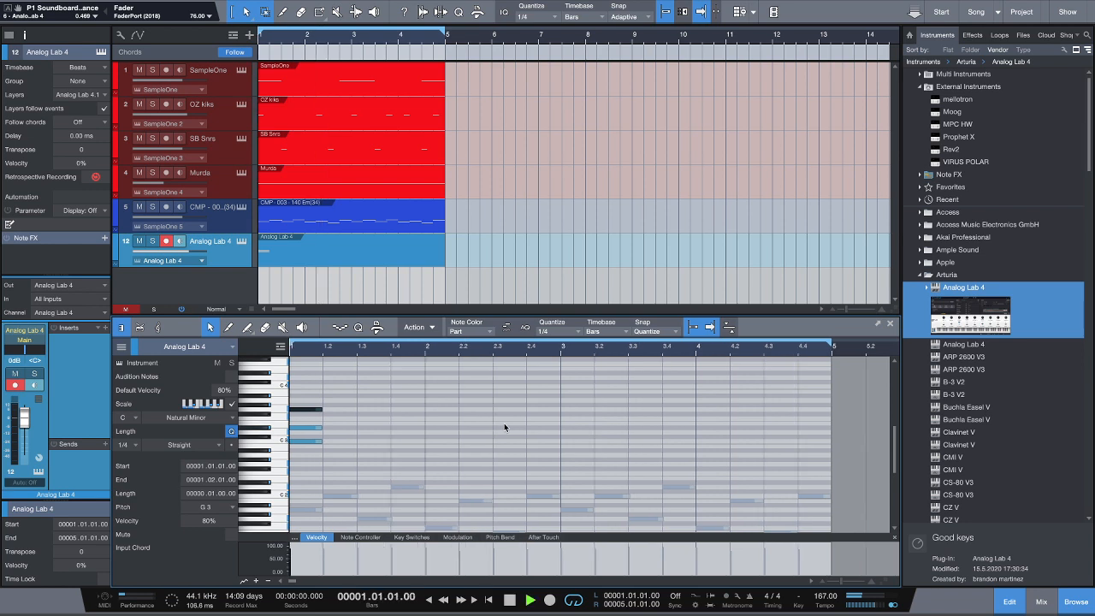
pyautogui.press(',')
pyautogui.press('space')
pyautogui.moveTo(423, 460); pyautogui.dragTo(237, 375)
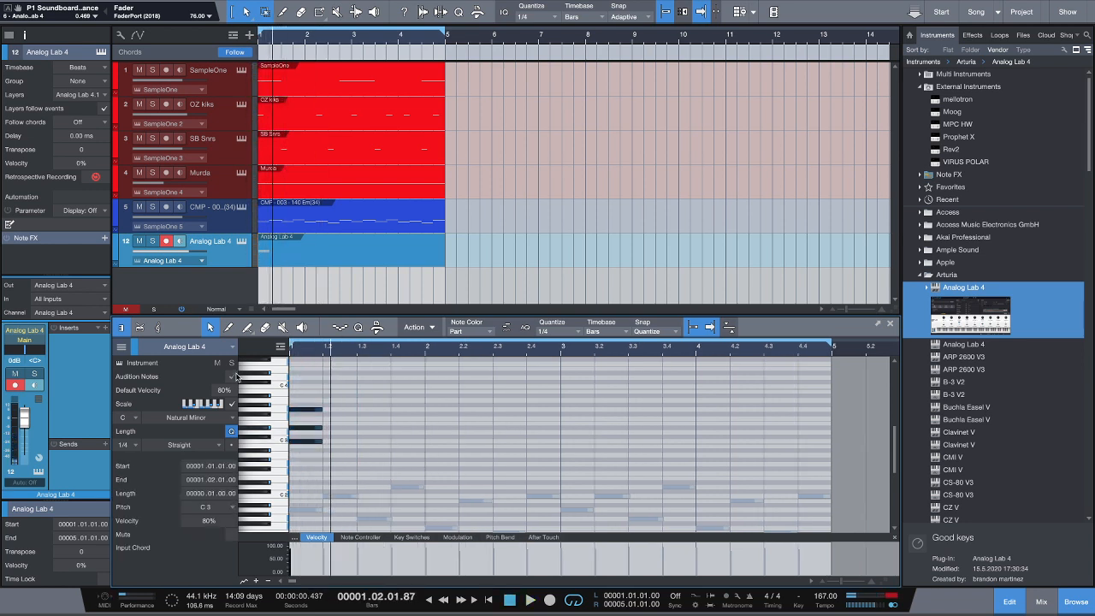
pyautogui.click(479, 396)
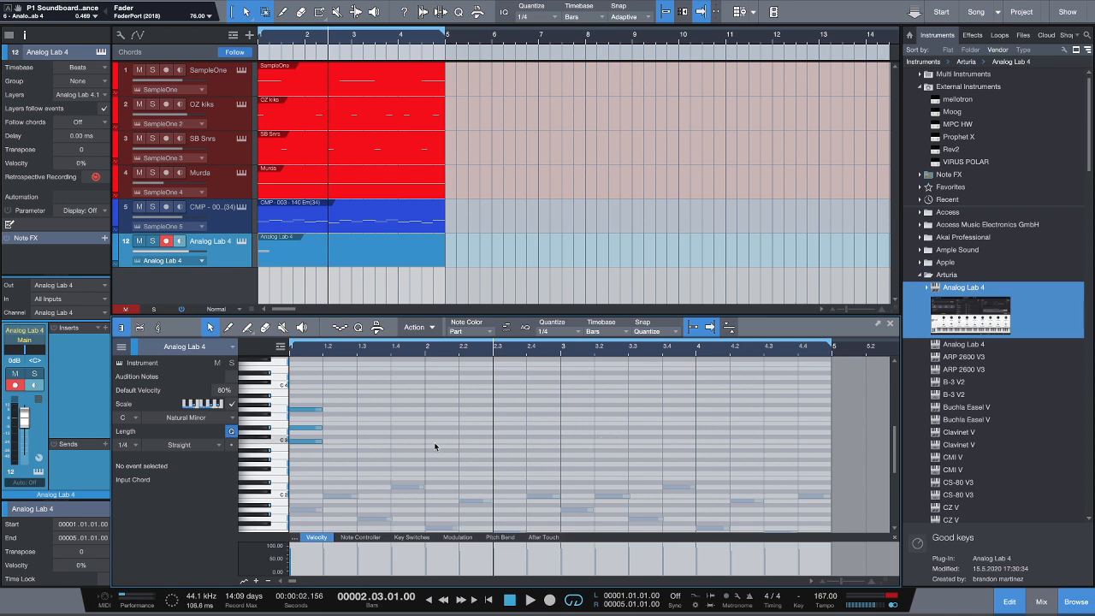
# Transpose all three notes of the bar 1 triad up one octave
pyautogui.moveTo(391, 471); pyautogui.dragTo(406, 424)
pyautogui.moveTo(561, 458); pyautogui.dragTo(289, 407)
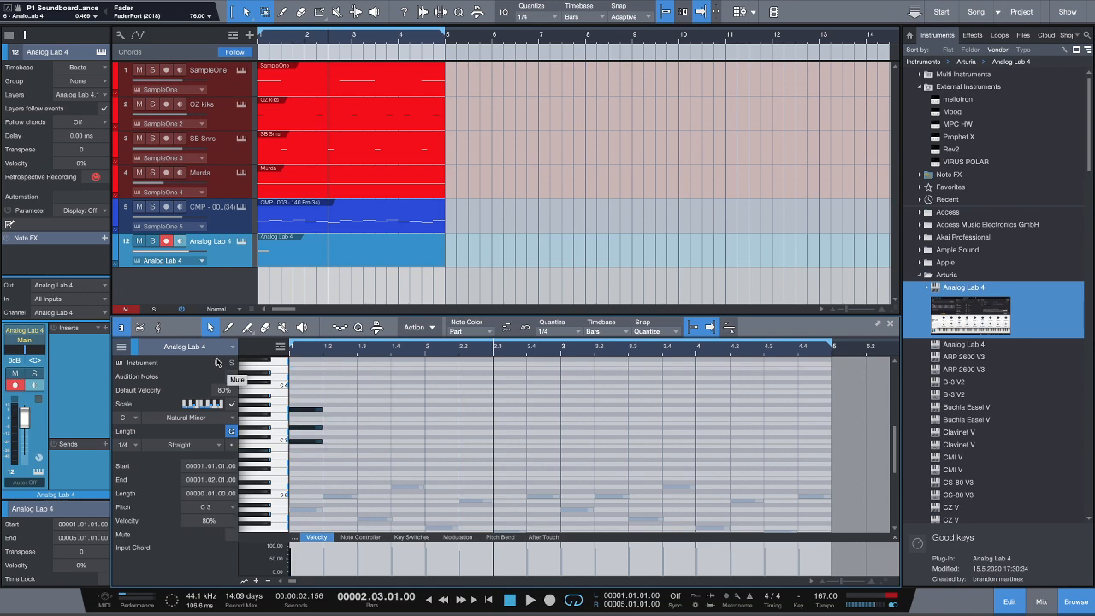
pyautogui.hotkey('shift', 'Up')
pyautogui.scroll(4, 343, 424)
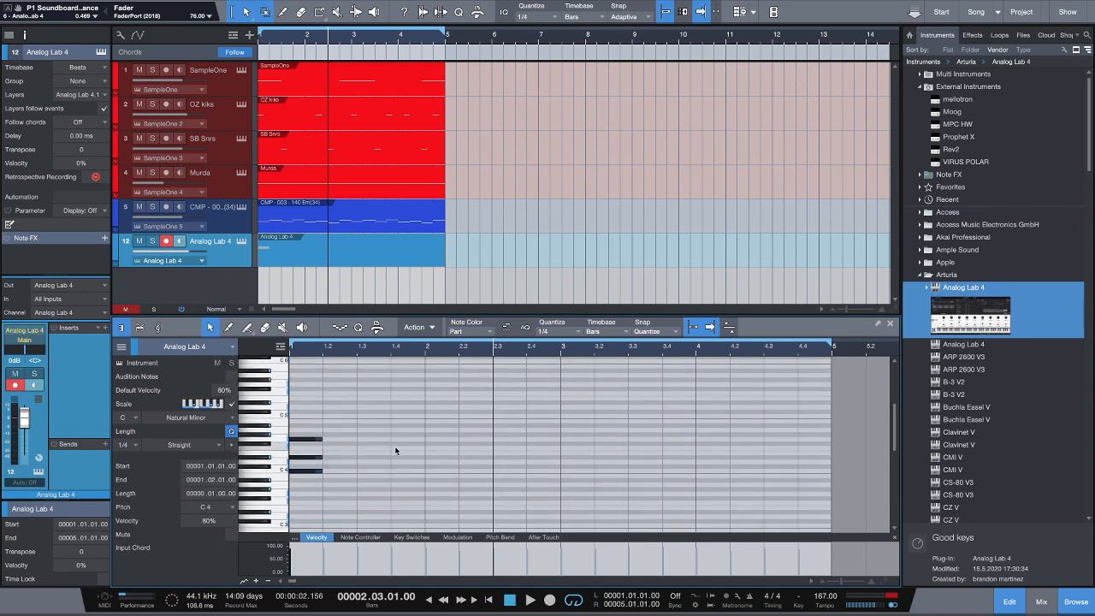
# Listen to the raised triad with the loop and lengthen its three notes to two beats
pyautogui.press('space')
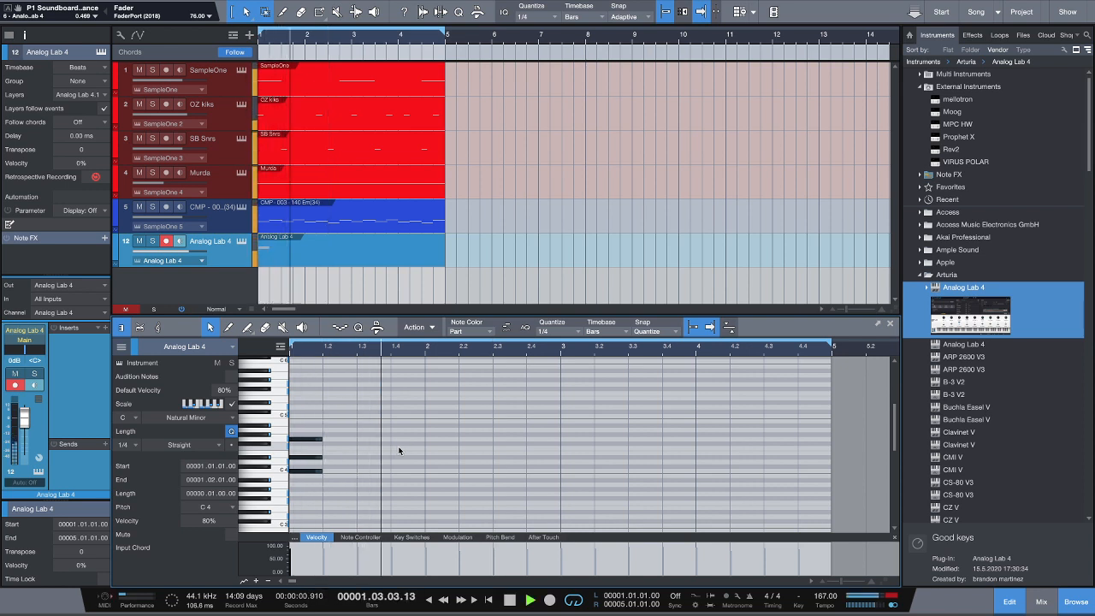
pyautogui.press('space')
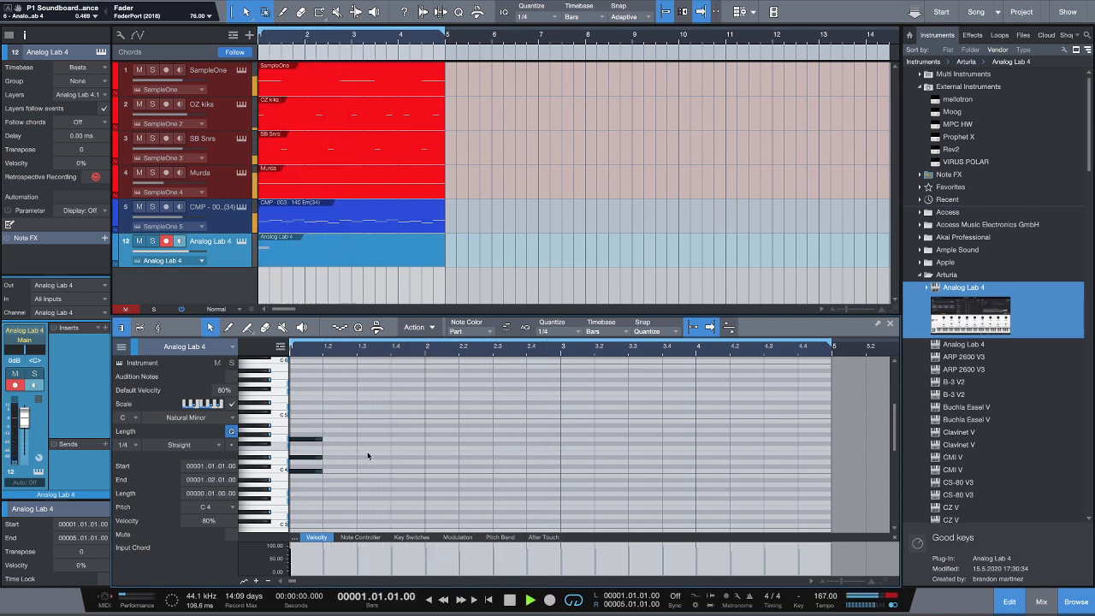
pyautogui.press('space')
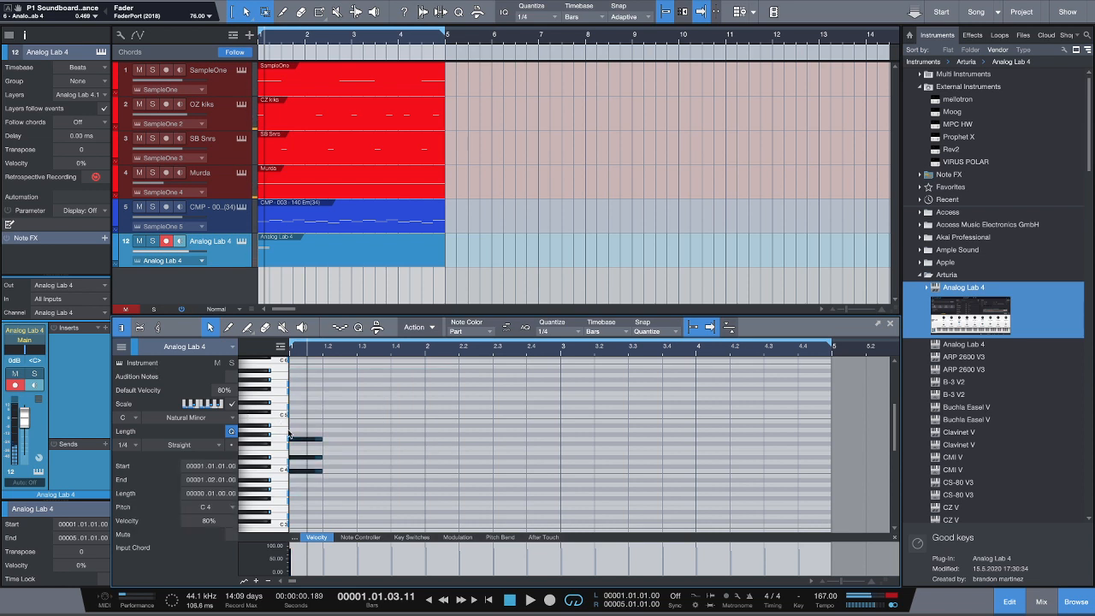
pyautogui.moveTo(323, 440); pyautogui.dragTo(357, 440)
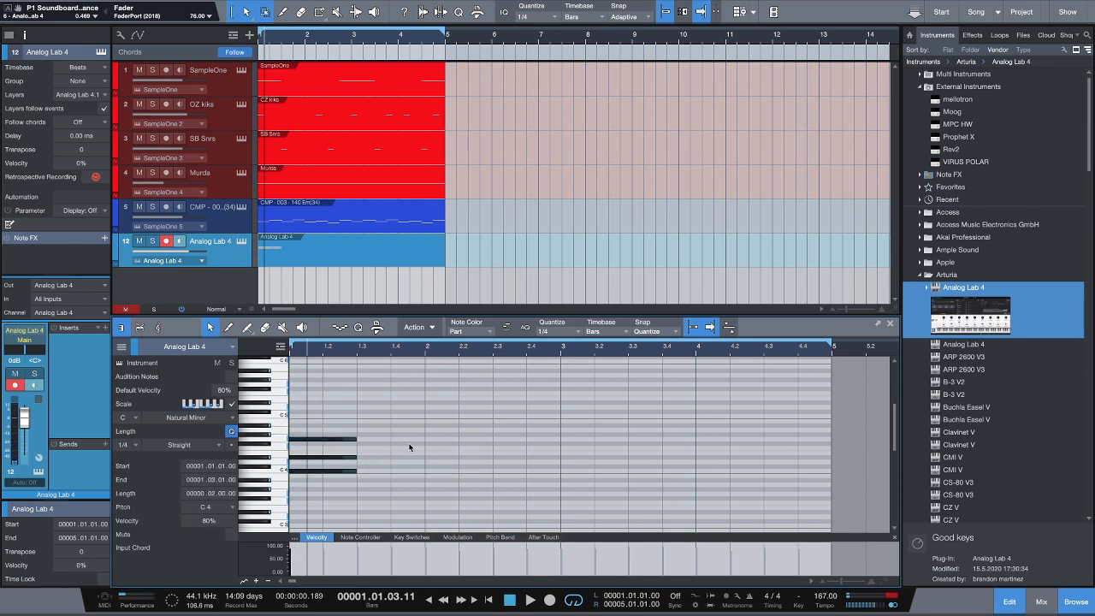
# Duplicate the bar 1 triad and move the copy to the start of bar 3
pyautogui.press('d')
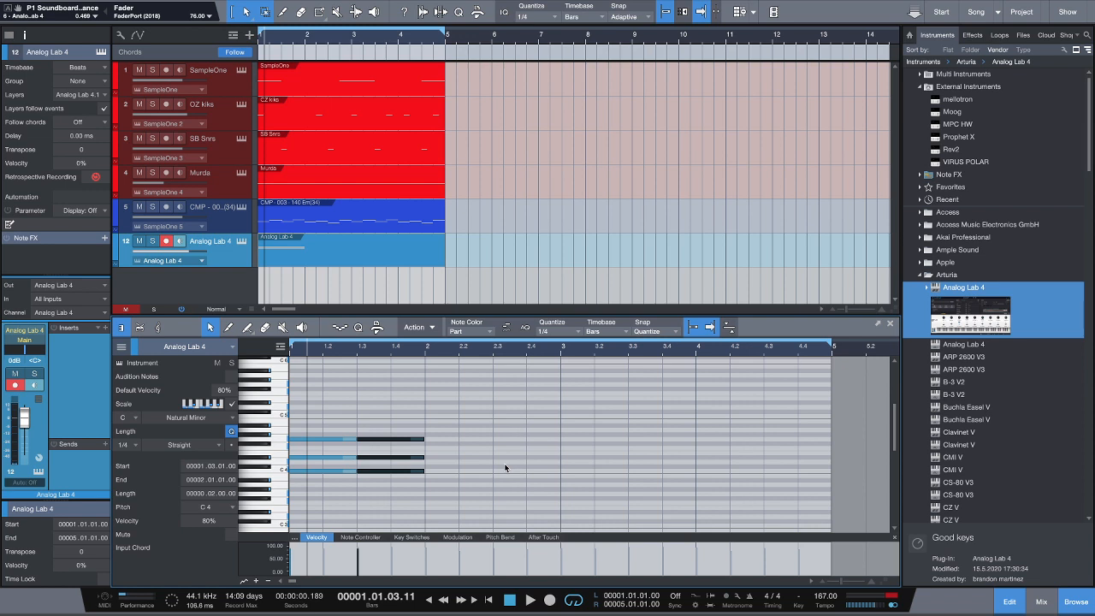
pyautogui.hotkey('alt', 'Right')
pyautogui.hotkey('alt', 'Right')
pyautogui.hotkey('alt', 'Right')
pyautogui.hotkey('alt', 'Right')
pyautogui.hotkey('alt', 'Right')
pyautogui.hotkey('alt', 'Right')
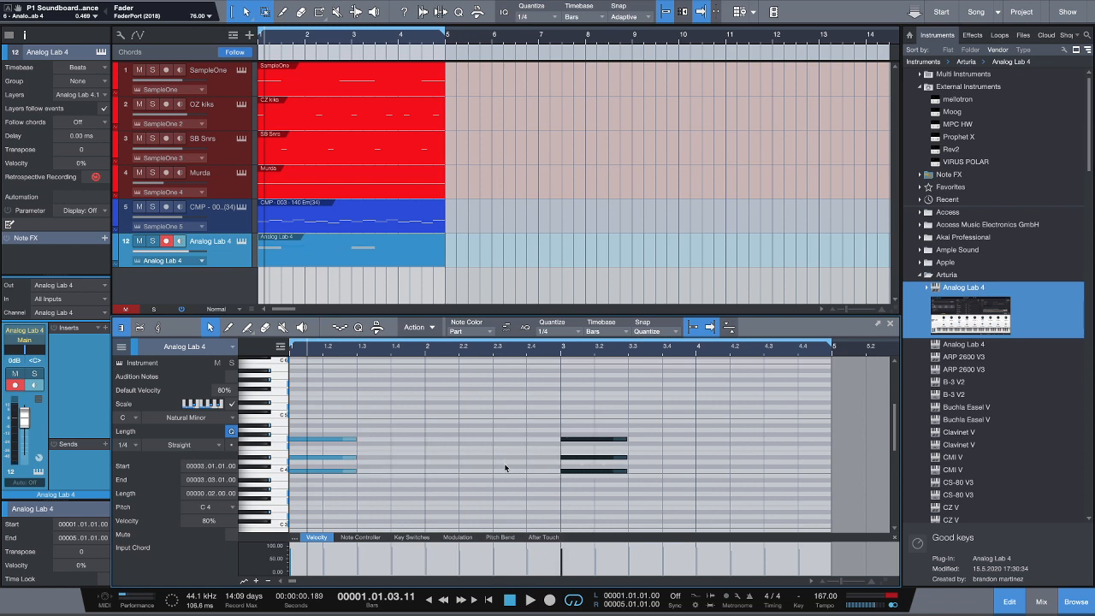
pyautogui.hotkey('alt', 'Left')
pyautogui.hotkey('alt', 'Right')
pyautogui.hotkey('alt', 'Left')
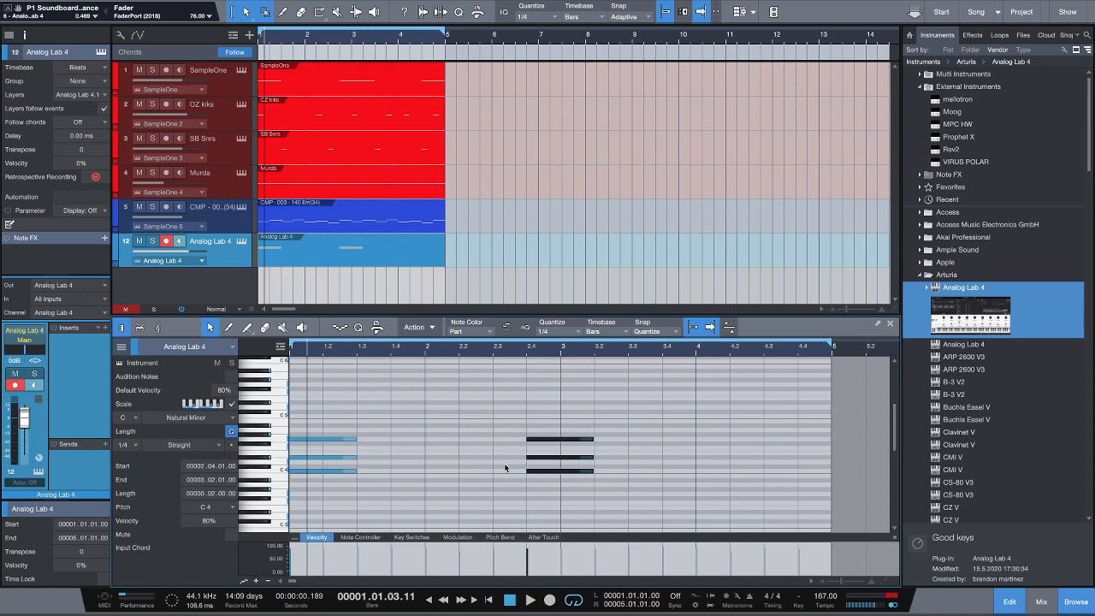
pyautogui.hotkey('alt', 'Right')
# Try shifting the bar 3 triad up a semitone to C#4 and return it to C4
pyautogui.press('Up')
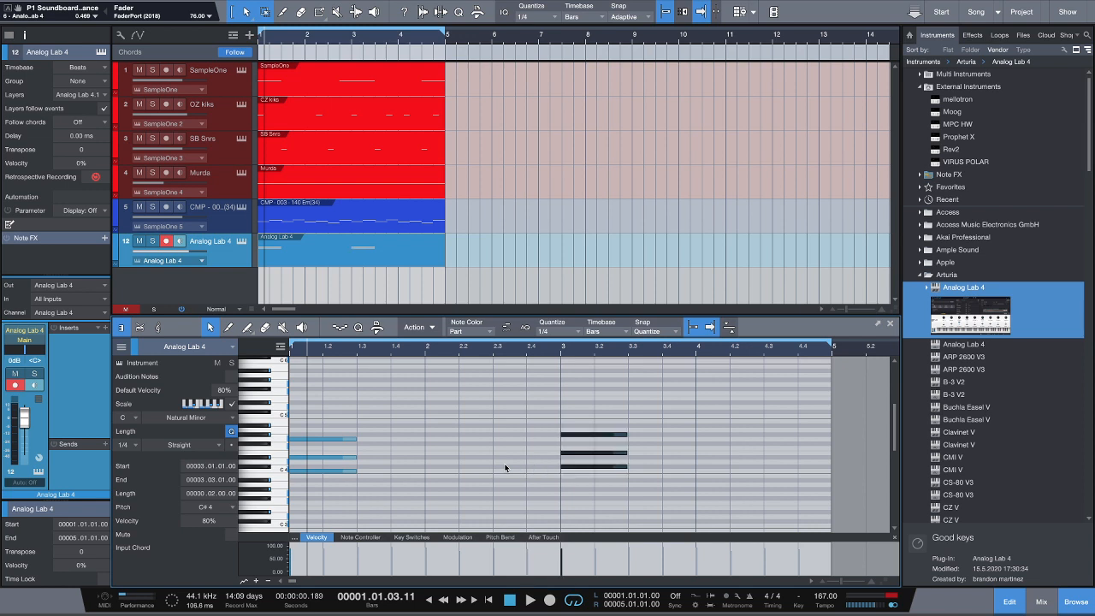
pyautogui.press('Down')
pyautogui.press('Up')
pyautogui.press('Down')
pyautogui.press('Up')
pyautogui.press('Down')
pyautogui.press('Up')
pyautogui.press('Down')
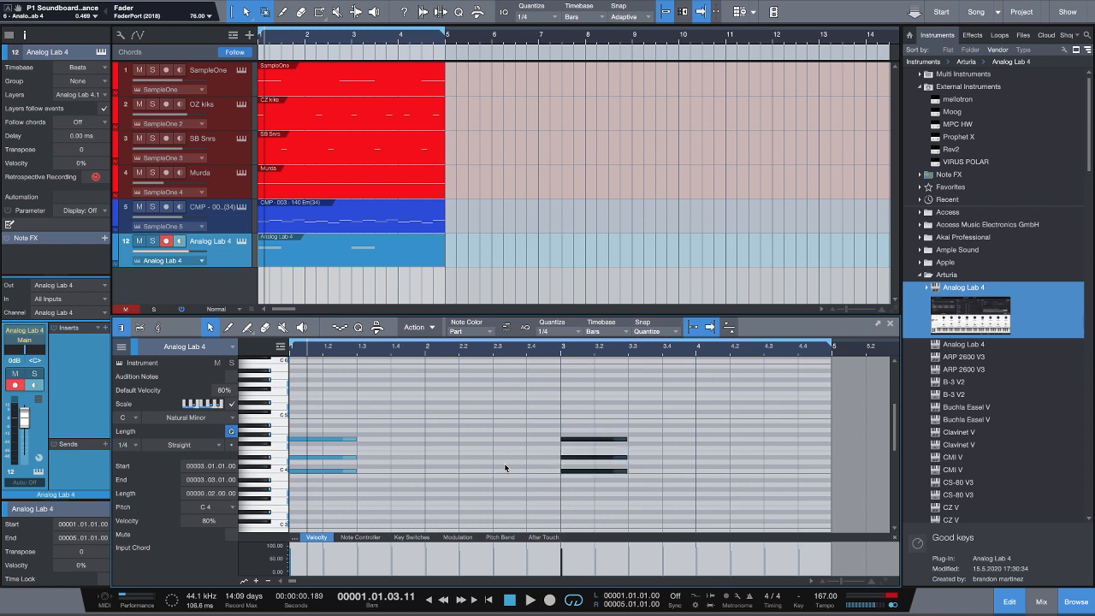
# Play the loop with both triads, and shorten all their notes to one beat
pyautogui.press('space')
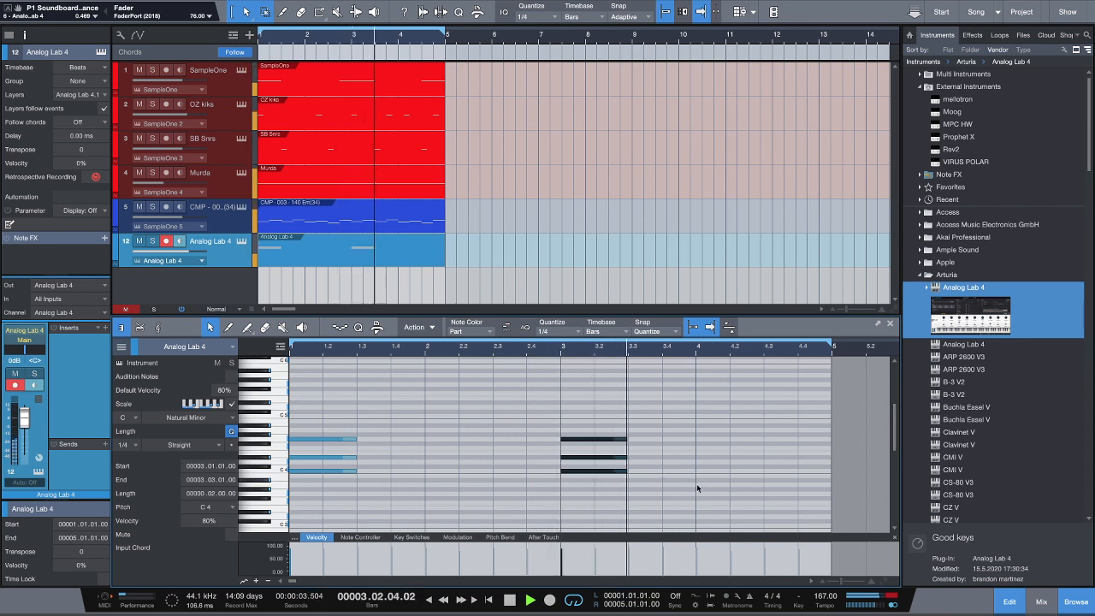
pyautogui.press('space')
pyautogui.moveTo(697, 489); pyautogui.dragTo(322, 442)
# Copy the bar 3 triad one beat earlier, to beat 4 of bar 2, and play the loop to check the rhythm
pyautogui.moveTo(510, 422); pyautogui.dragTo(593, 479)
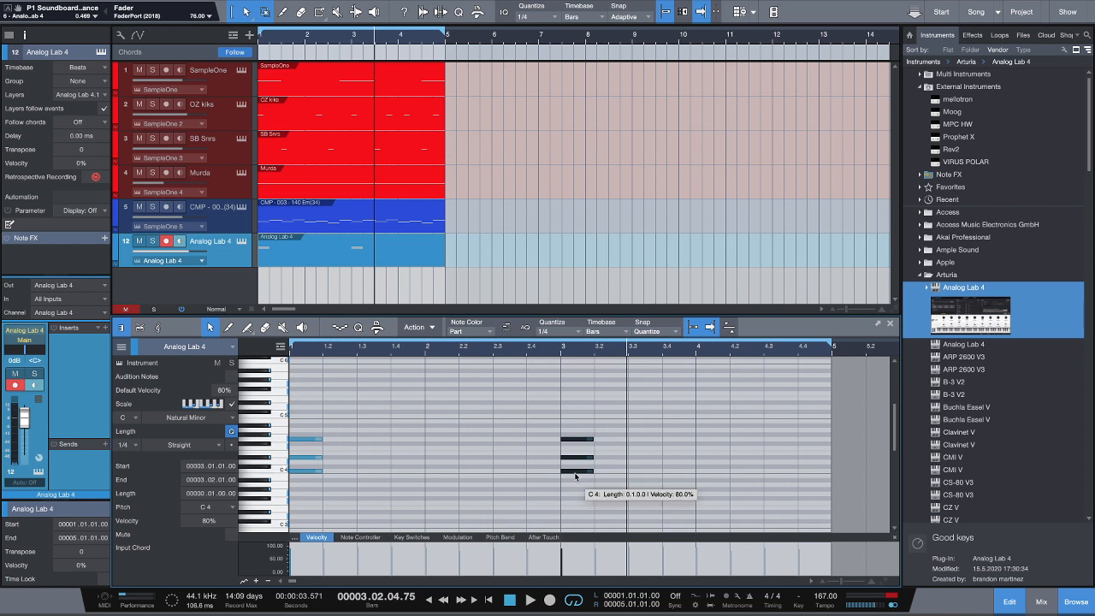
pyautogui.moveTo(575, 475); pyautogui.dragTo(548, 475)
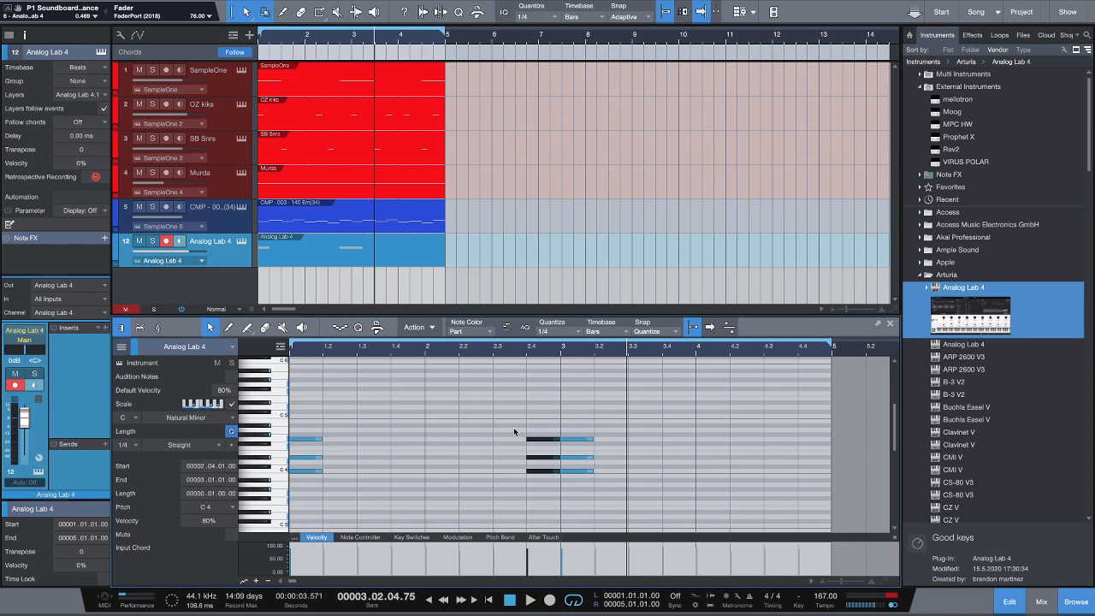
pyautogui.press('space')
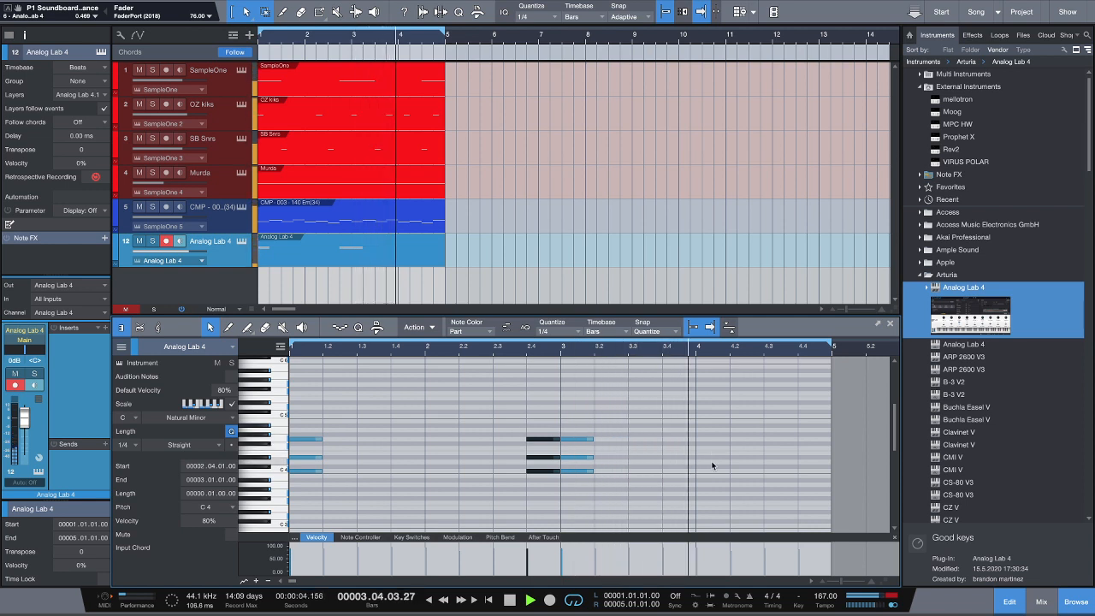
pyautogui.press('space')
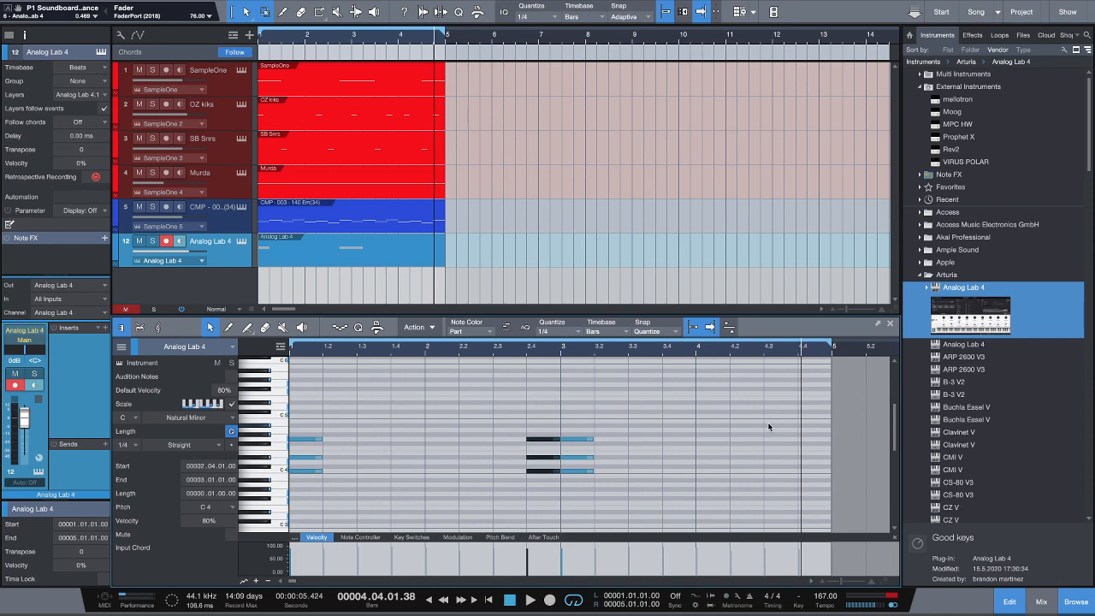
pyautogui.press(',')
pyautogui.press('space')
pyautogui.press('space')
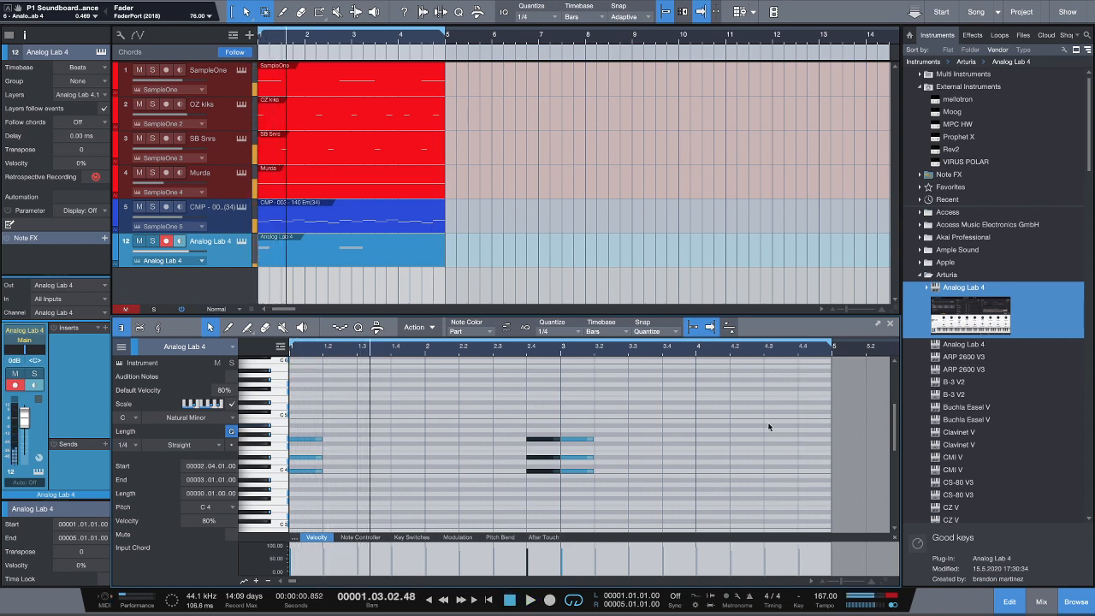
# Open the keyboard shortcut preferences and check whether N is available for the Transport Toggle Start command
pyautogui.press('super+comma')
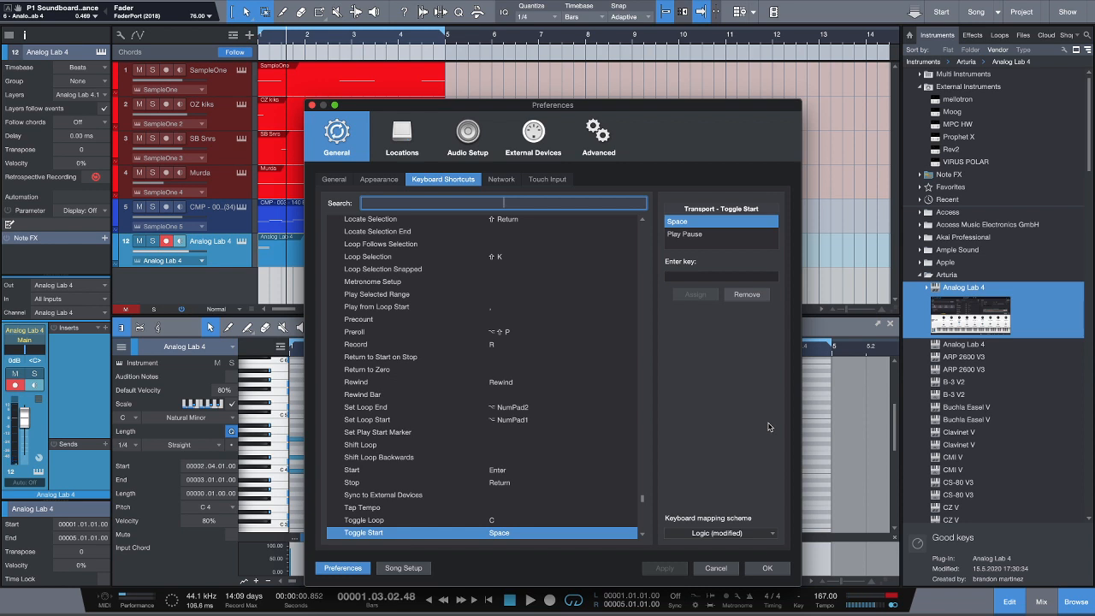
pyautogui.click(334, 180)
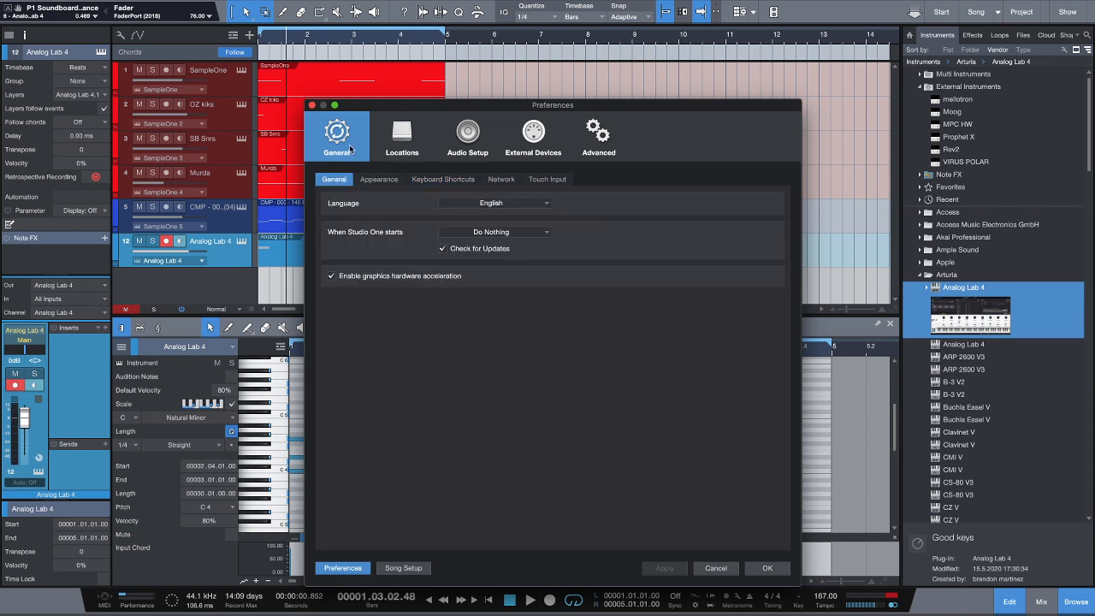
pyautogui.click(440, 183)
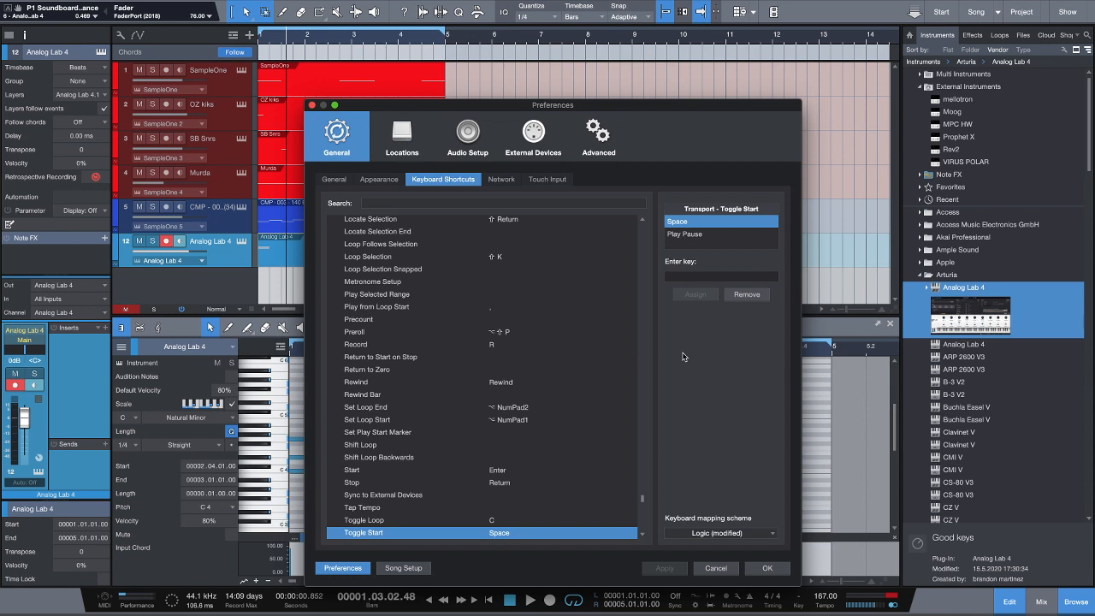
pyautogui.click(715, 277)
pyautogui.press('n')
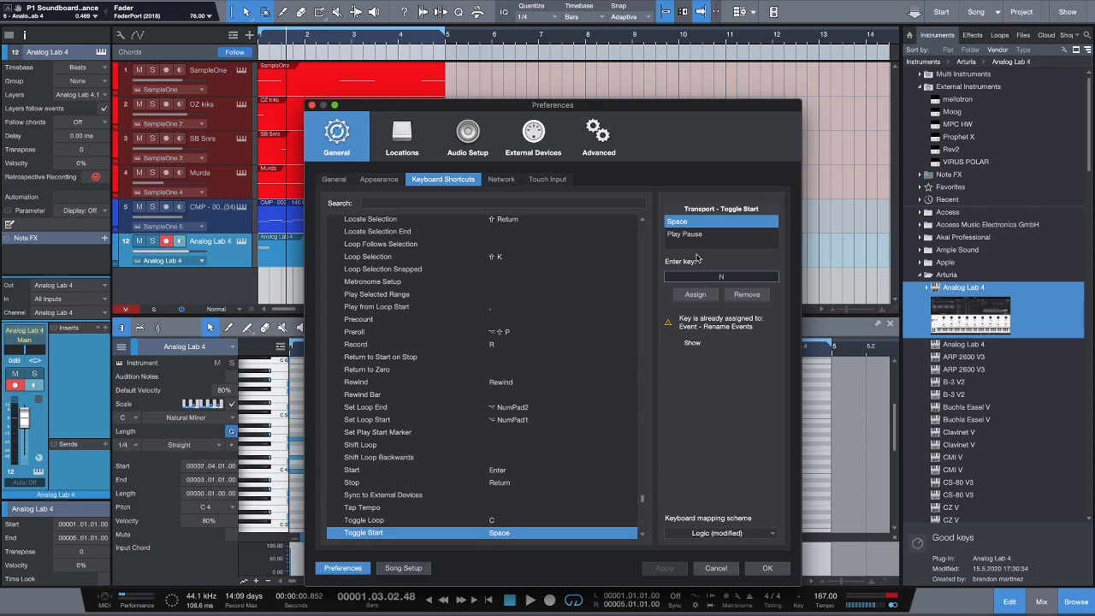
# Search the keyboard shortcuts for "quantize" and look through the commands in the Quantize group
pyautogui.click(529, 203)
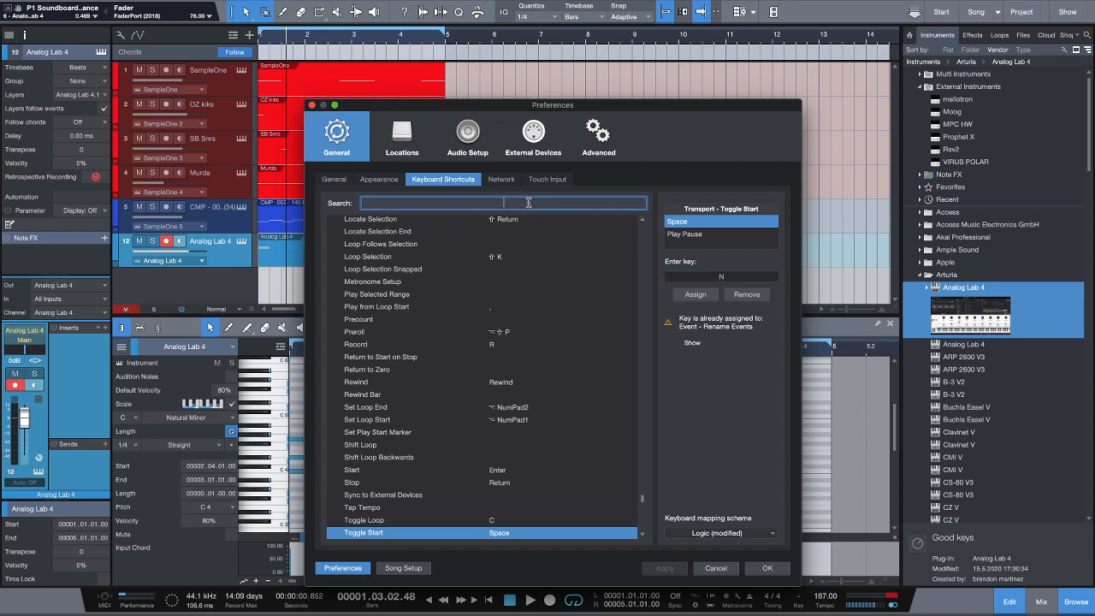
pyautogui.write('quantizw')
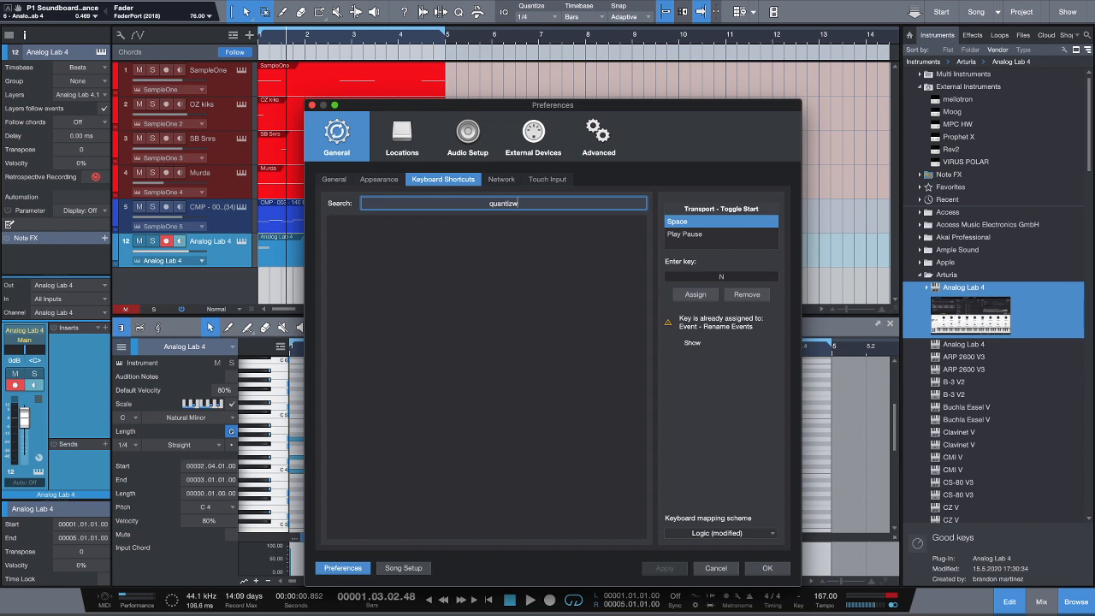
pyautogui.press('BackSpace')
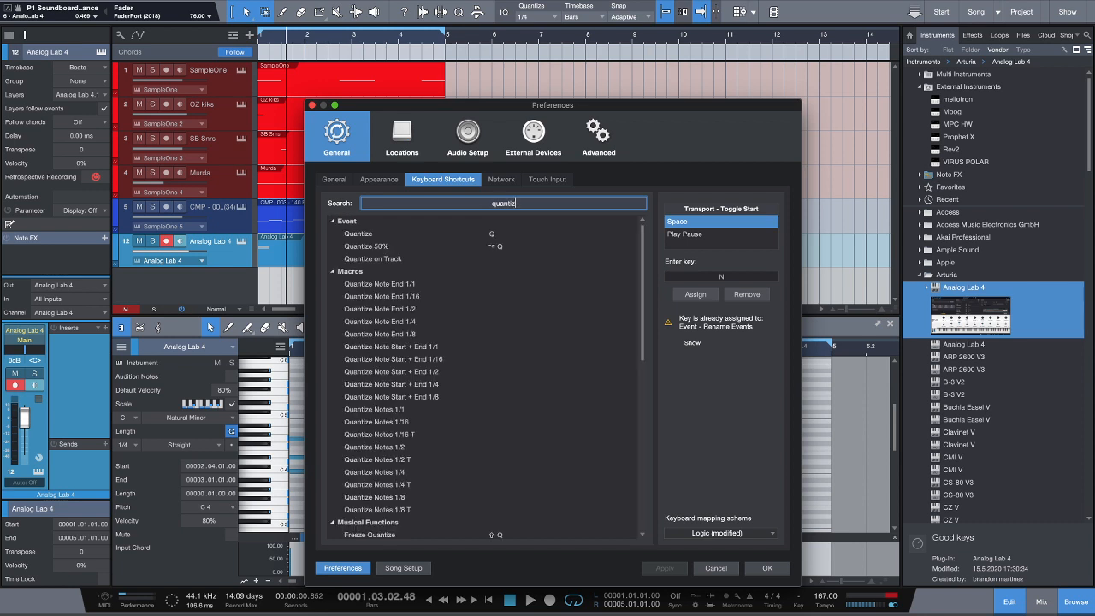
pyautogui.write('e')
pyautogui.scroll(-10, 522, 363)
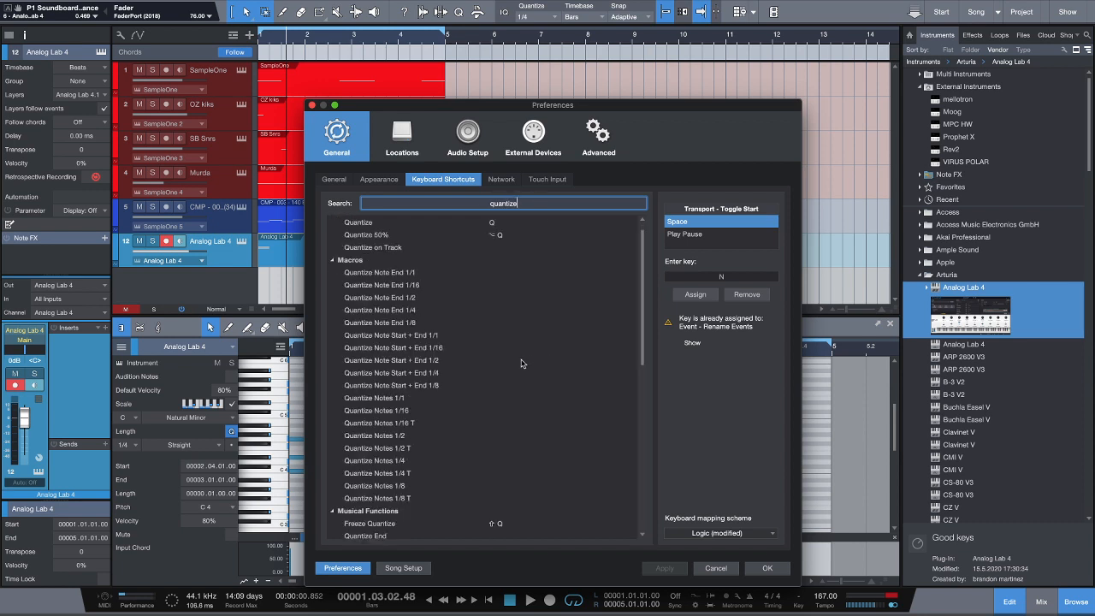
pyautogui.scroll(2, 521, 364)
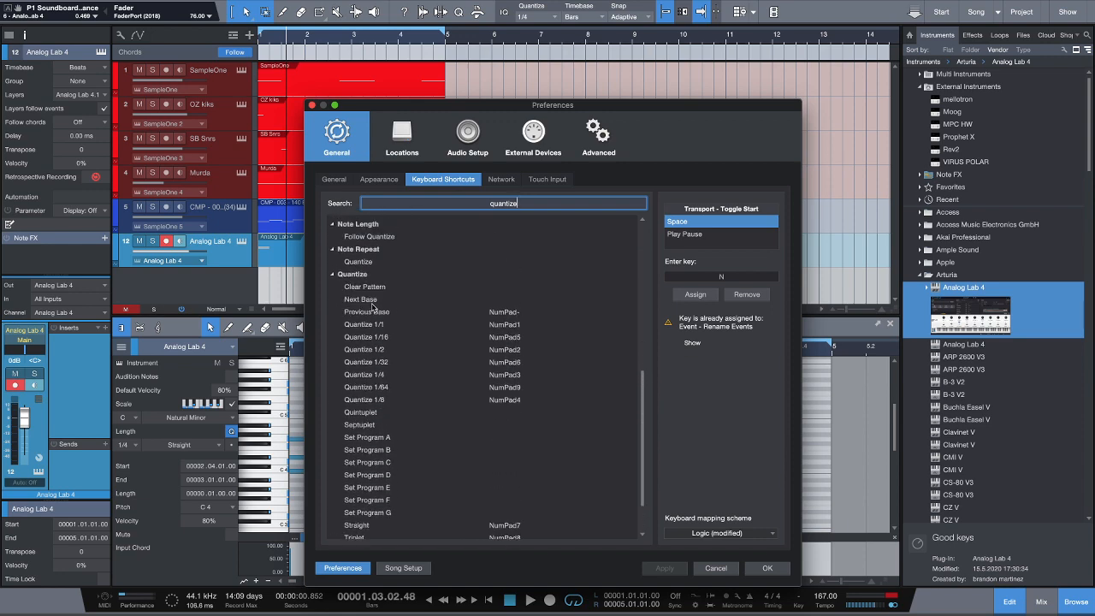
pyautogui.click(331, 275)
pyautogui.click(331, 275)
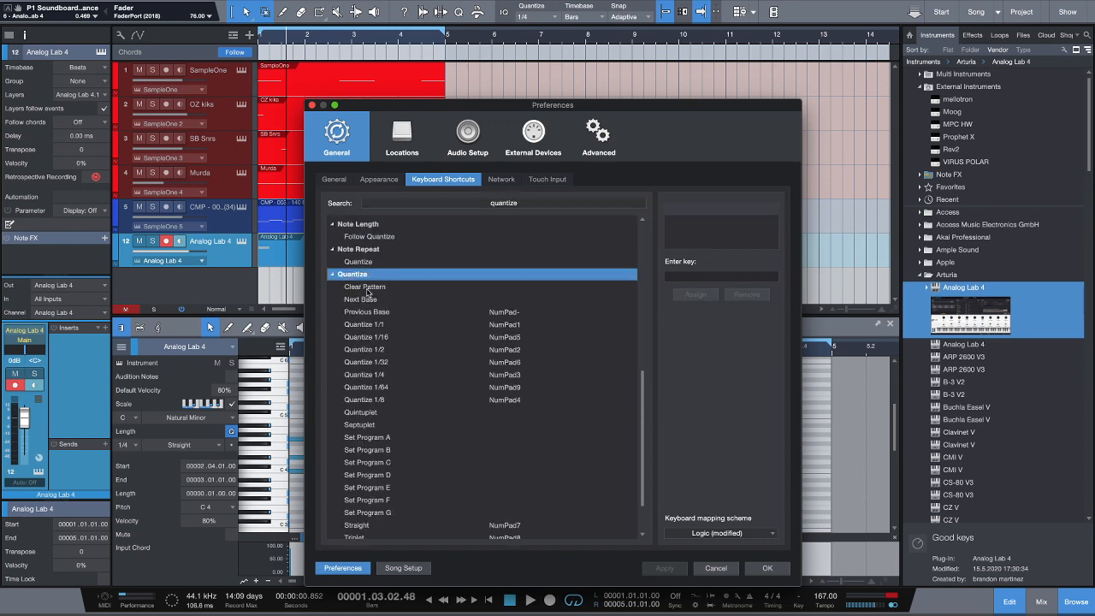
# Examine the Previous Base and Quantize 1/1 assignments, and test NumPad1 as the key for Quantize 1/1
pyautogui.click(382, 313)
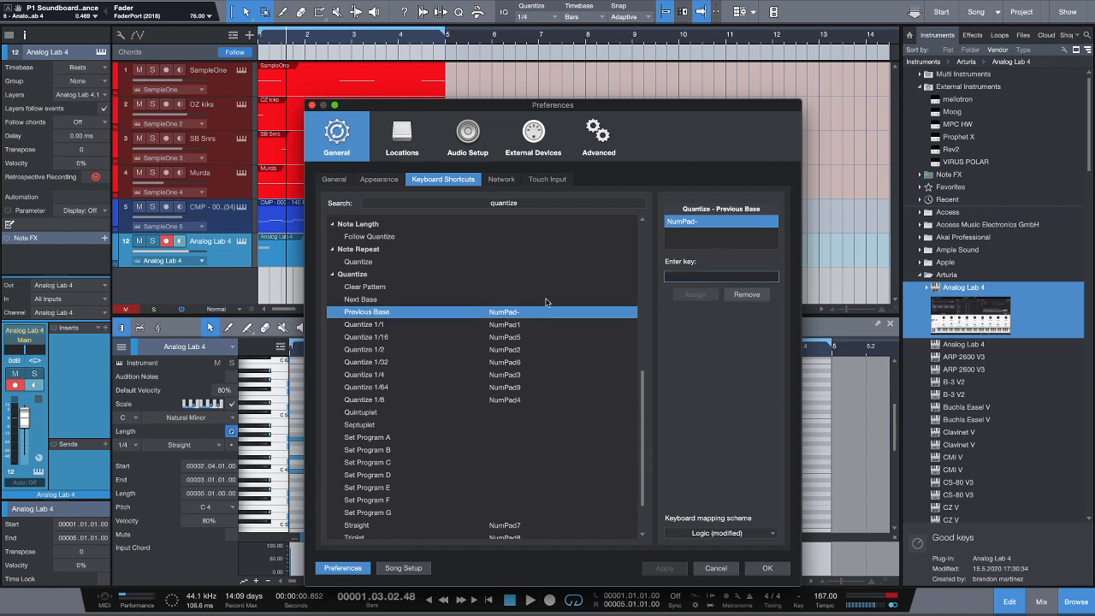
pyautogui.click(387, 325)
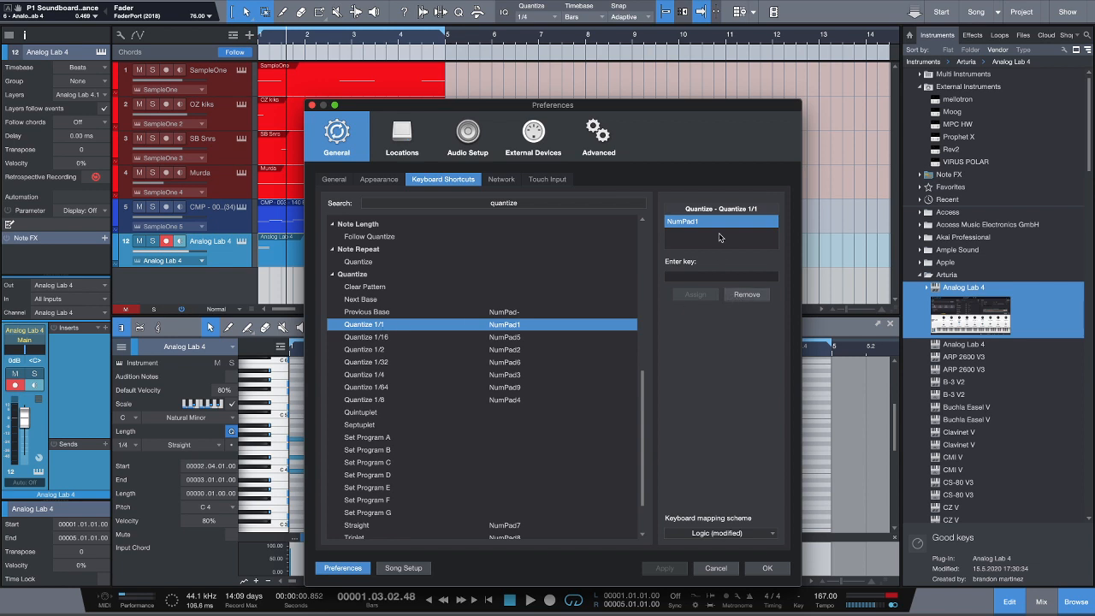
pyautogui.click(712, 277)
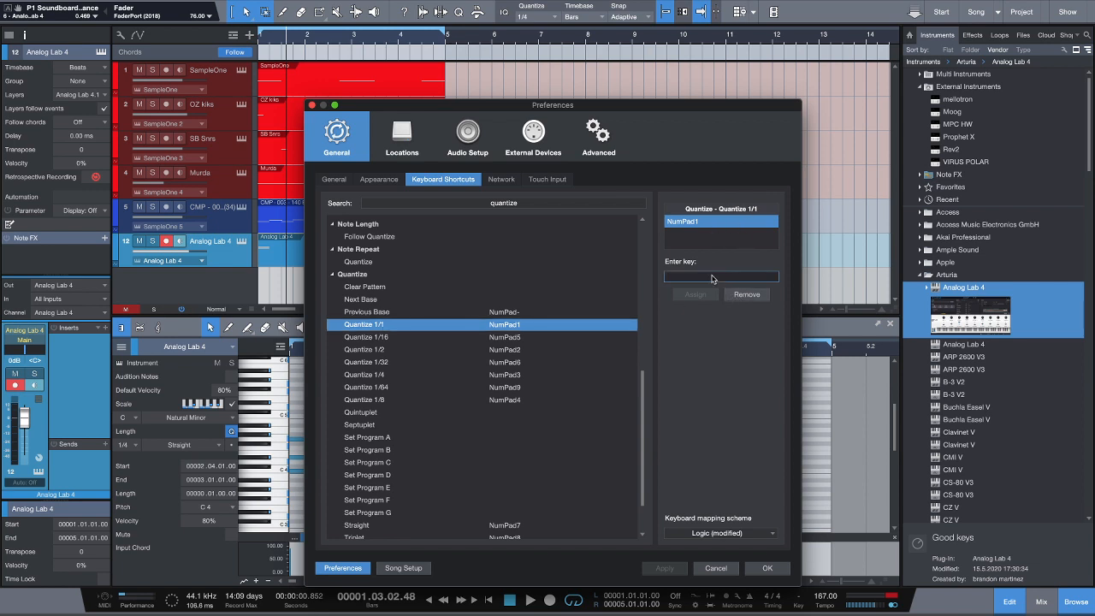
pyautogui.press('KP_1')
pyautogui.scroll(-3, 440, 356)
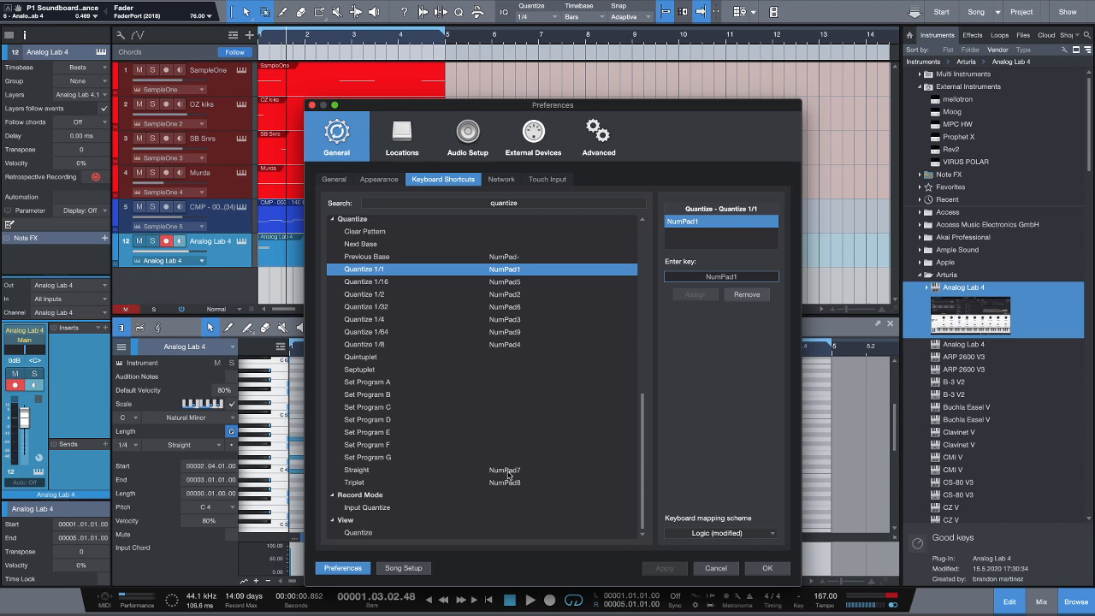
pyautogui.scroll(5, 511, 354)
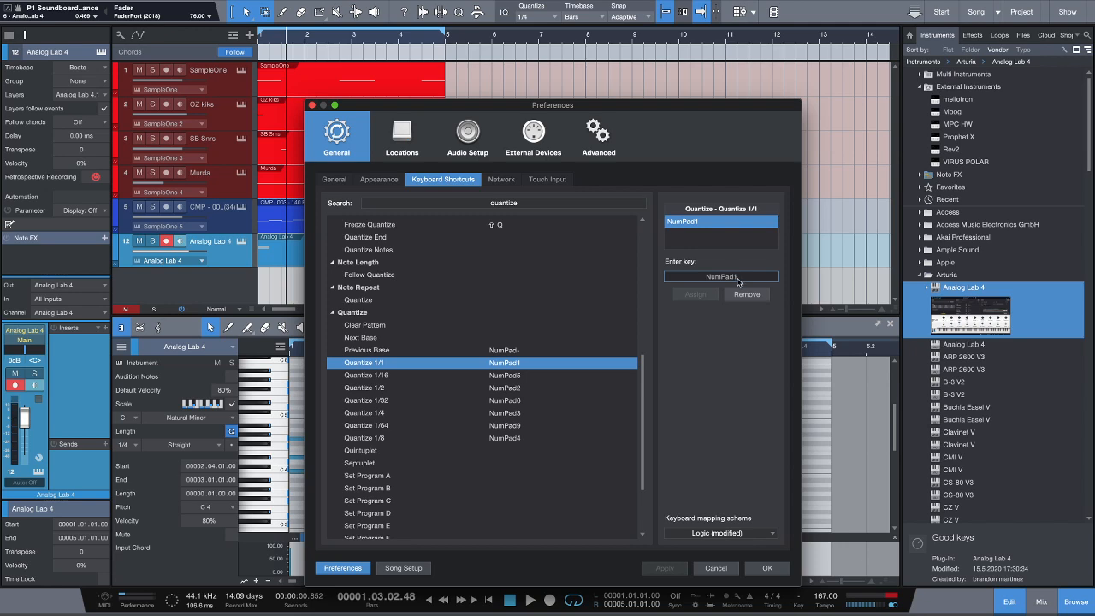
# Search the shortcuts for "split", examine the Split at Grid assignment, and shift the preferences window off the arrangement
pyautogui.doubleClick(492, 202)
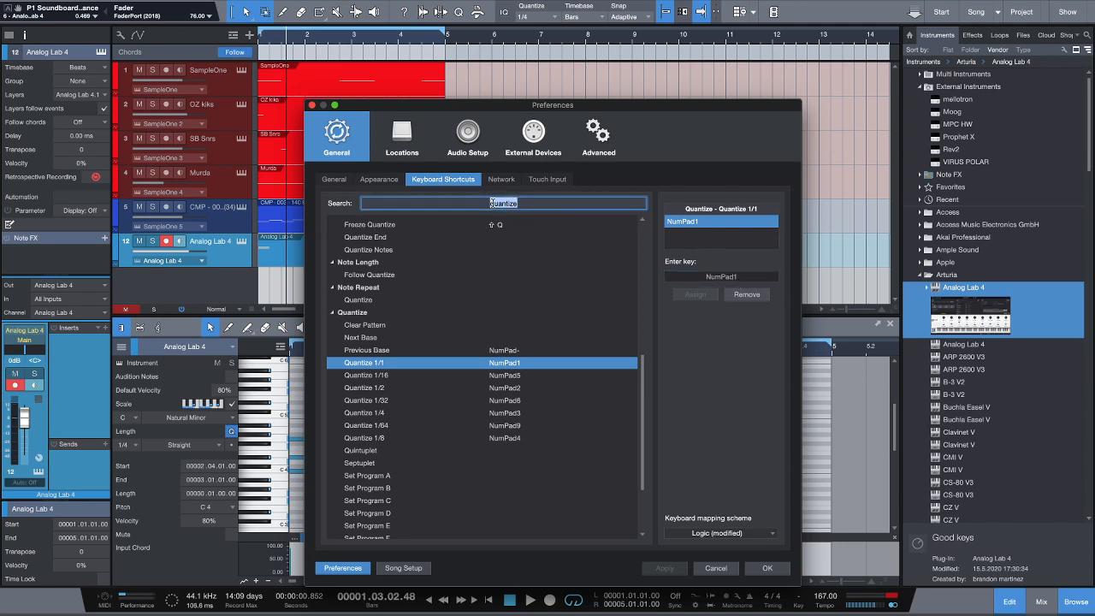
pyautogui.write('spli')
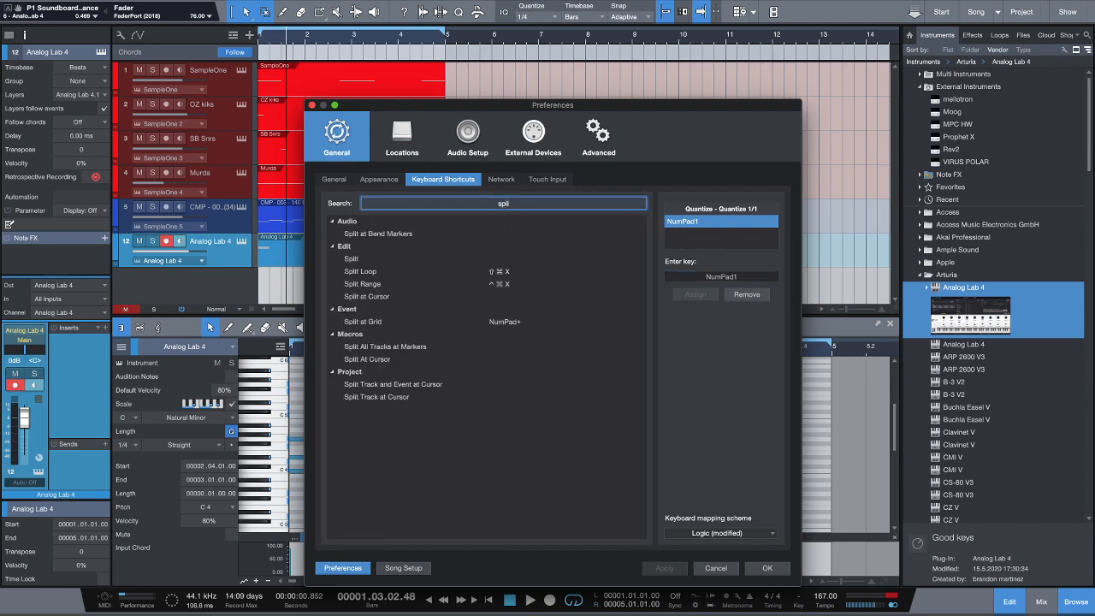
pyautogui.write('t')
pyautogui.click(376, 323)
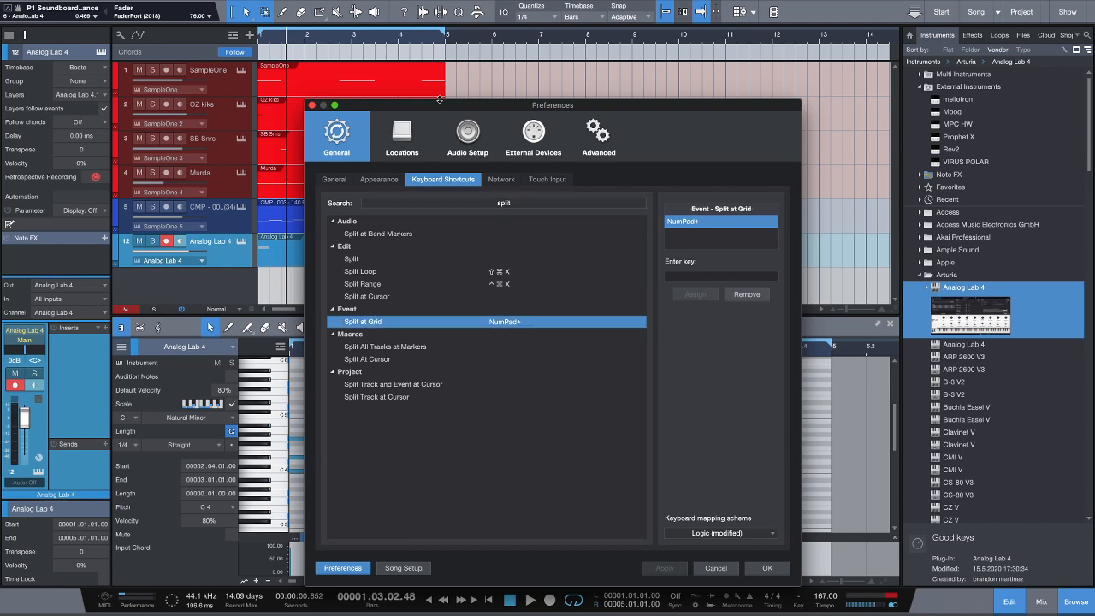
pyautogui.moveTo(402, 105); pyautogui.dragTo(531, 103)
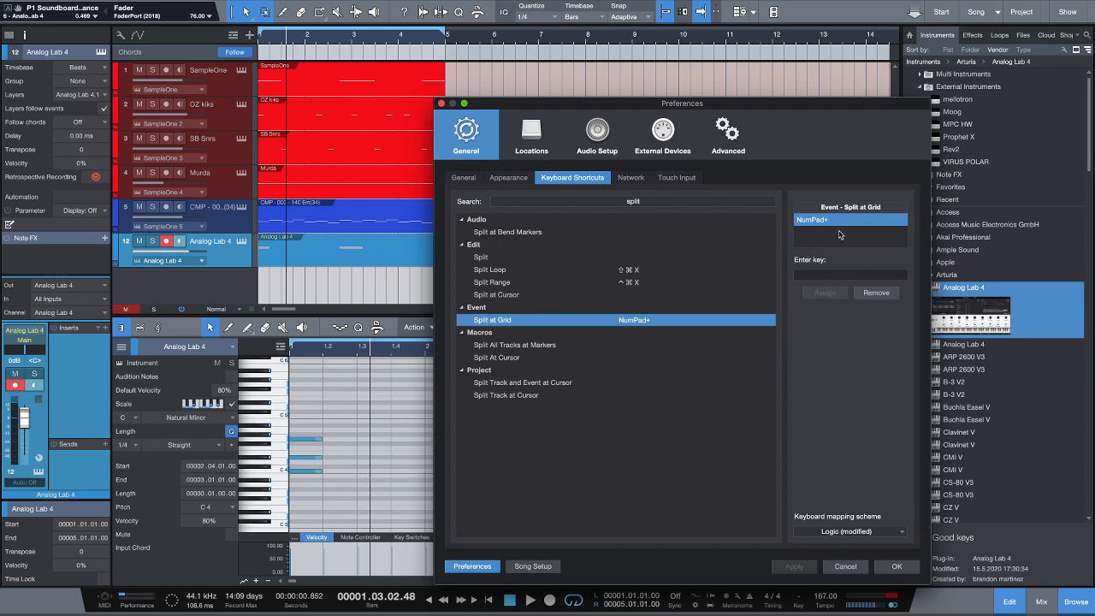
# Search the shortcuts for "select" to examine the Select Notes Offbeat macro's assignment, and close the preferences
pyautogui.click(655, 201)
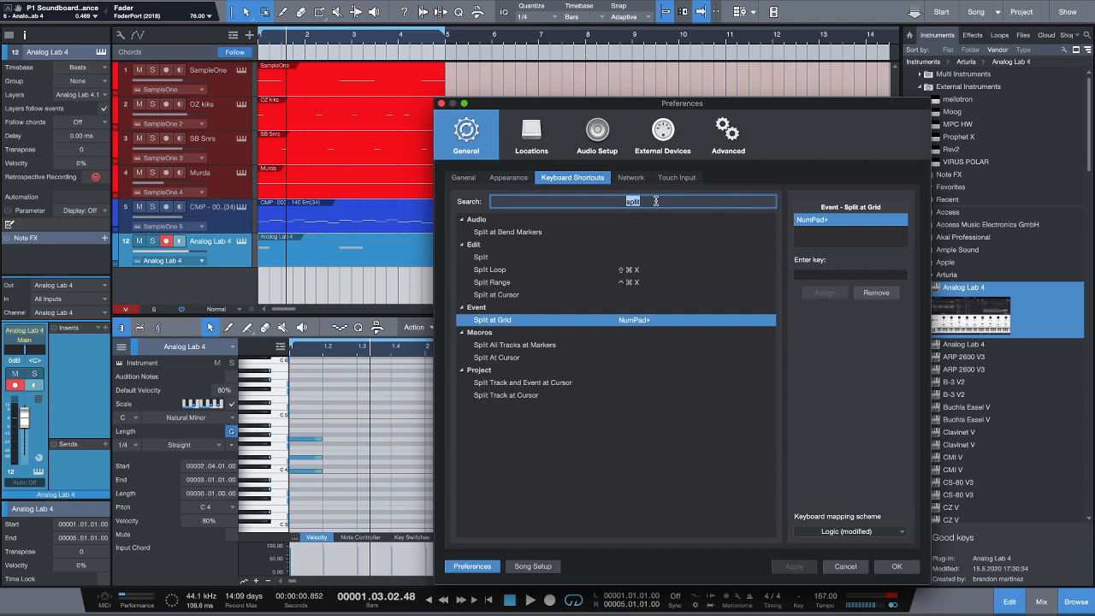
pyautogui.press('BackSpace')
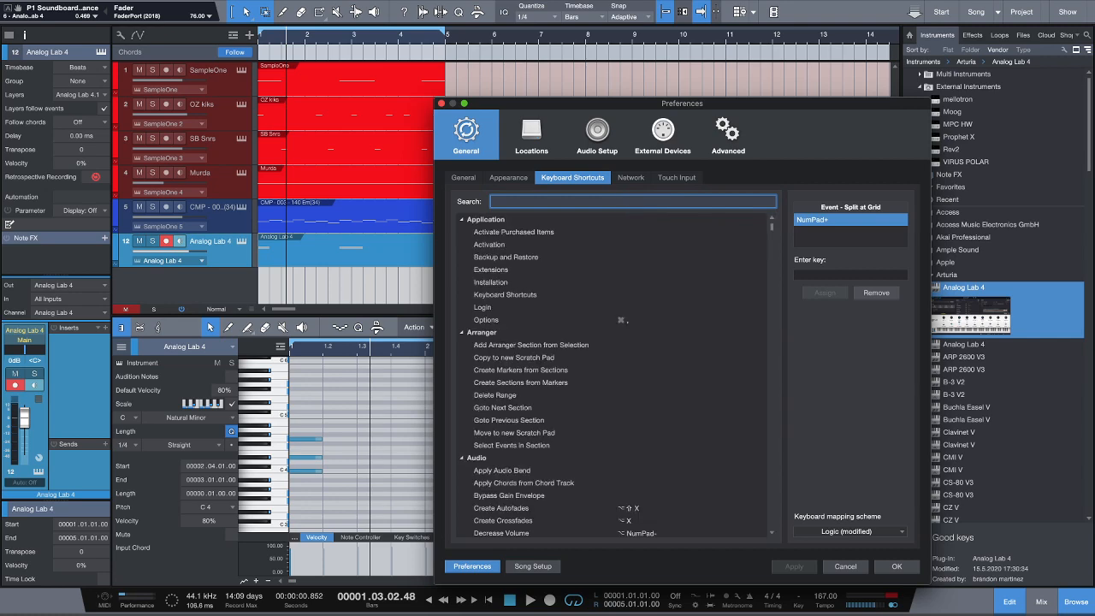
pyautogui.write('select')
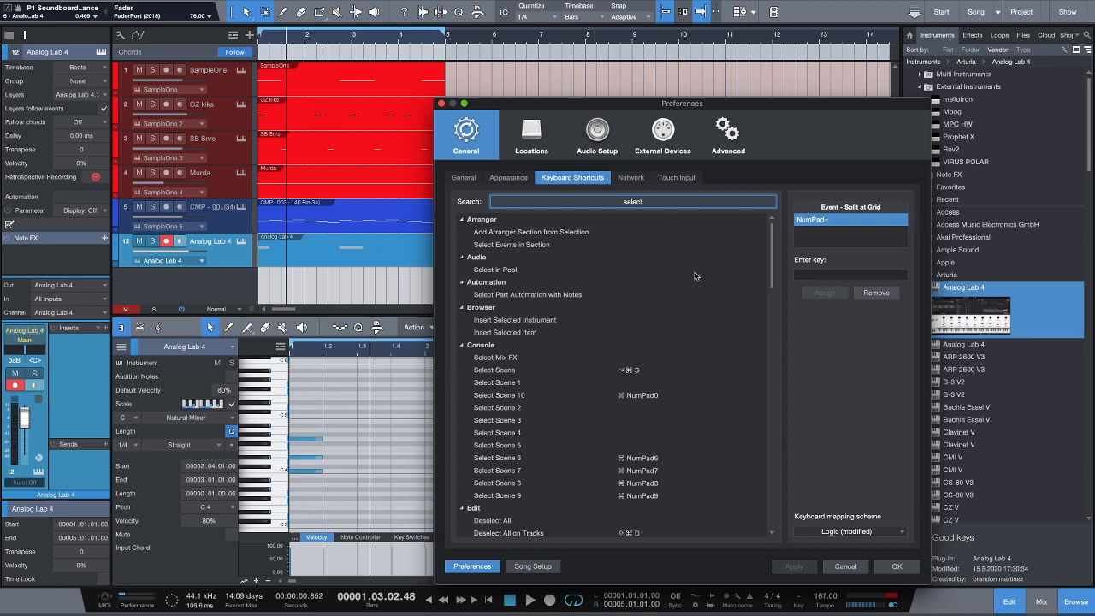
pyautogui.scroll(-3, 696, 276)
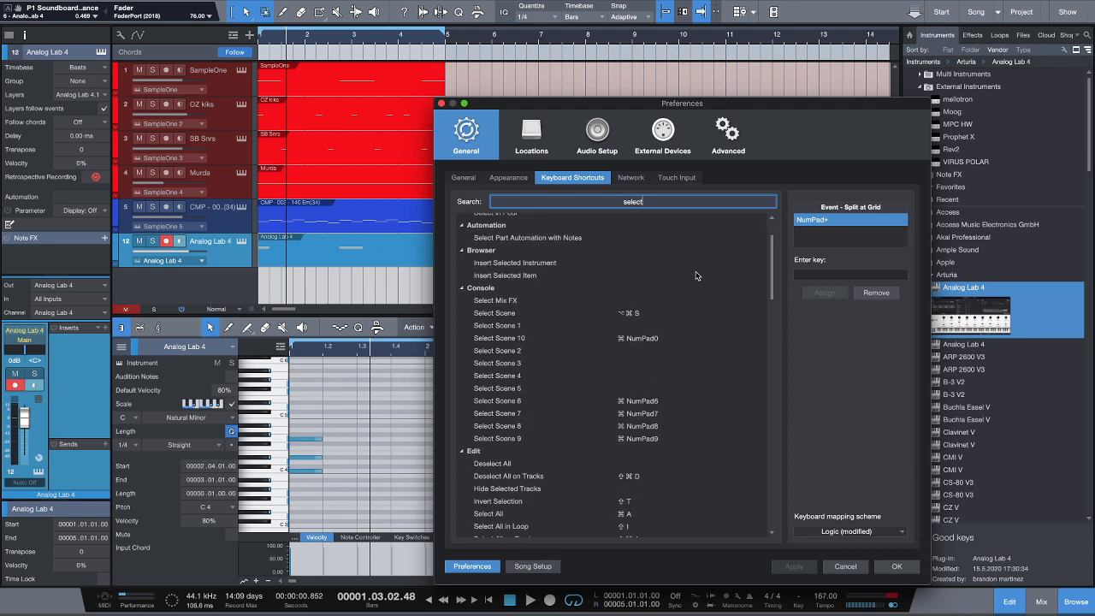
pyautogui.scroll(-3, 697, 276)
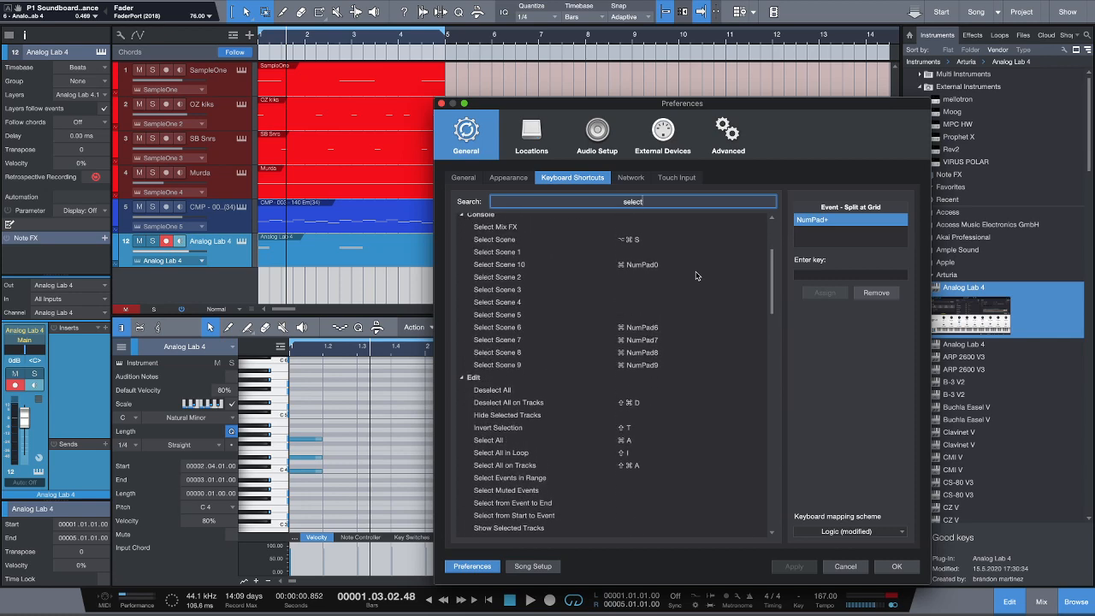
pyautogui.scroll(-20, 696, 275)
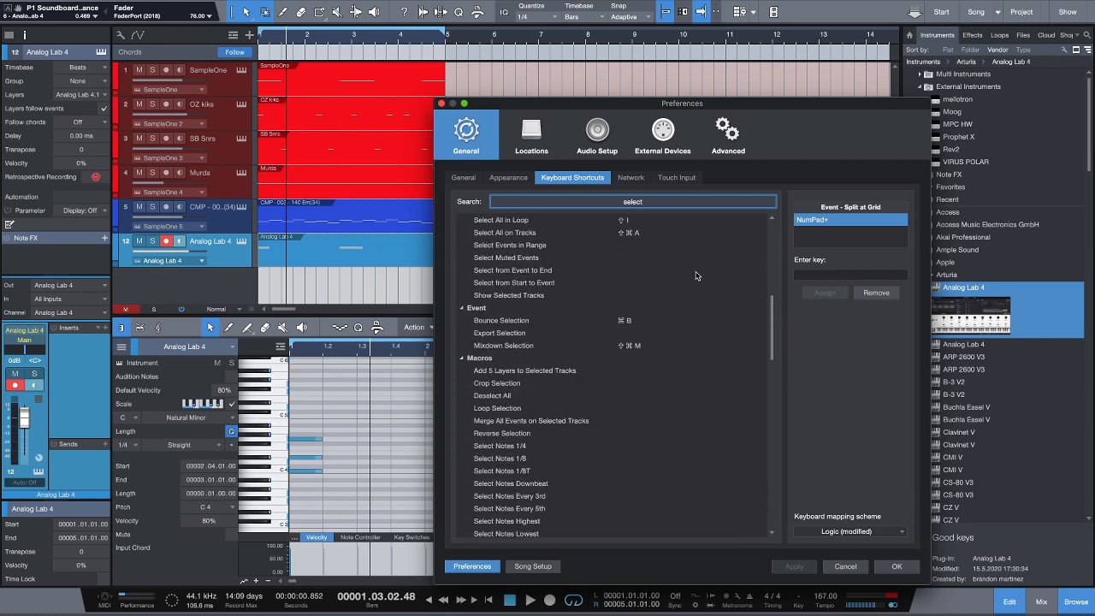
pyautogui.scroll(-2, 696, 275)
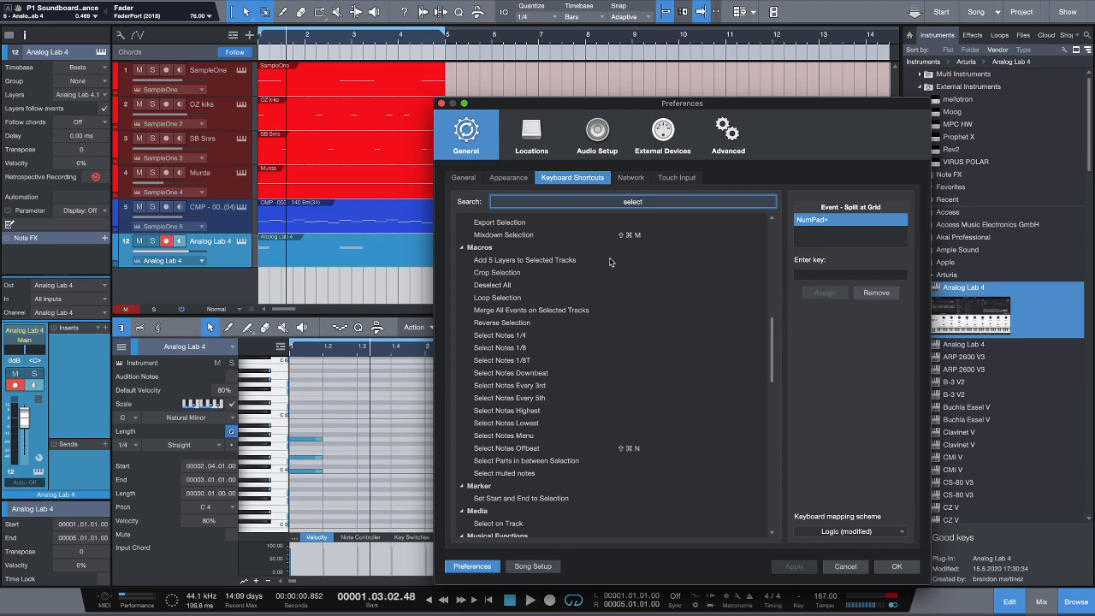
pyautogui.click(522, 448)
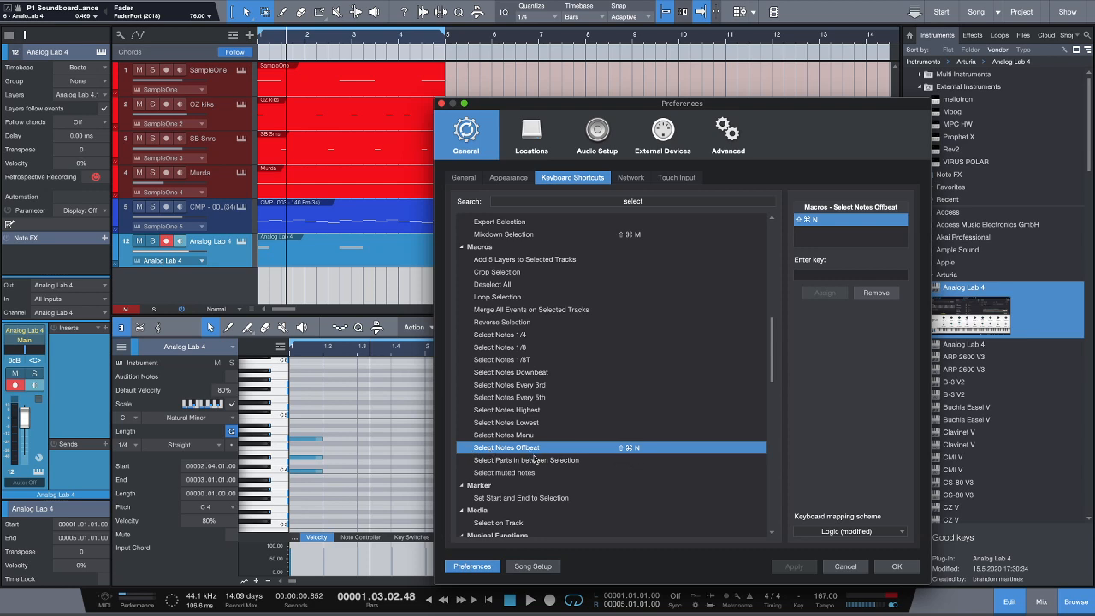
pyautogui.scroll(-1, 562, 460)
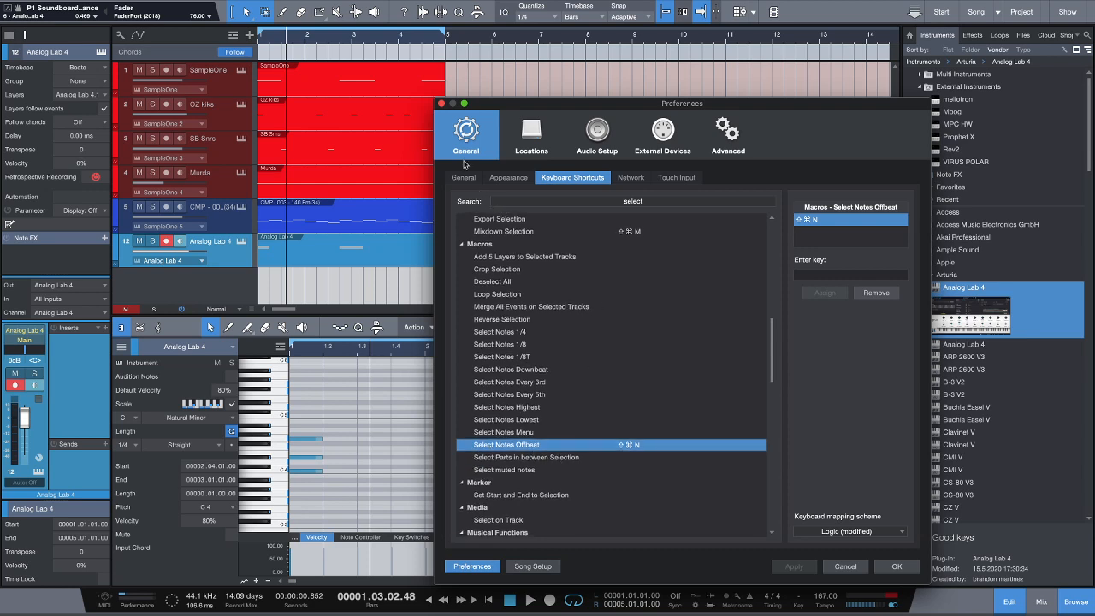
pyautogui.click(440, 104)
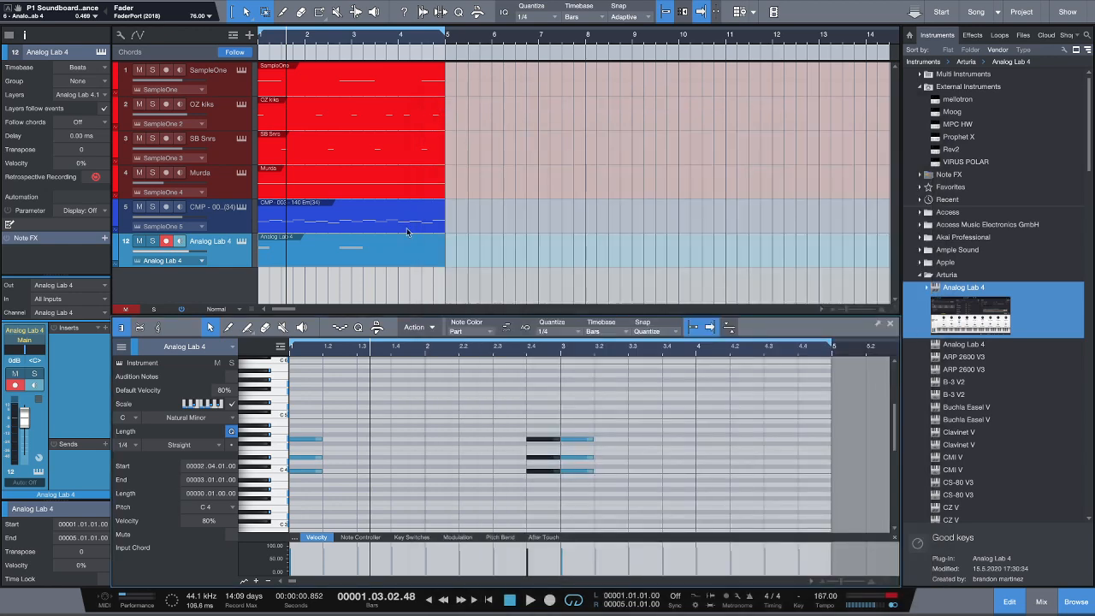
# Try the 1/32 triplet and 1/16 triplet quantize values in the note editor
pyautogui.click(571, 334)
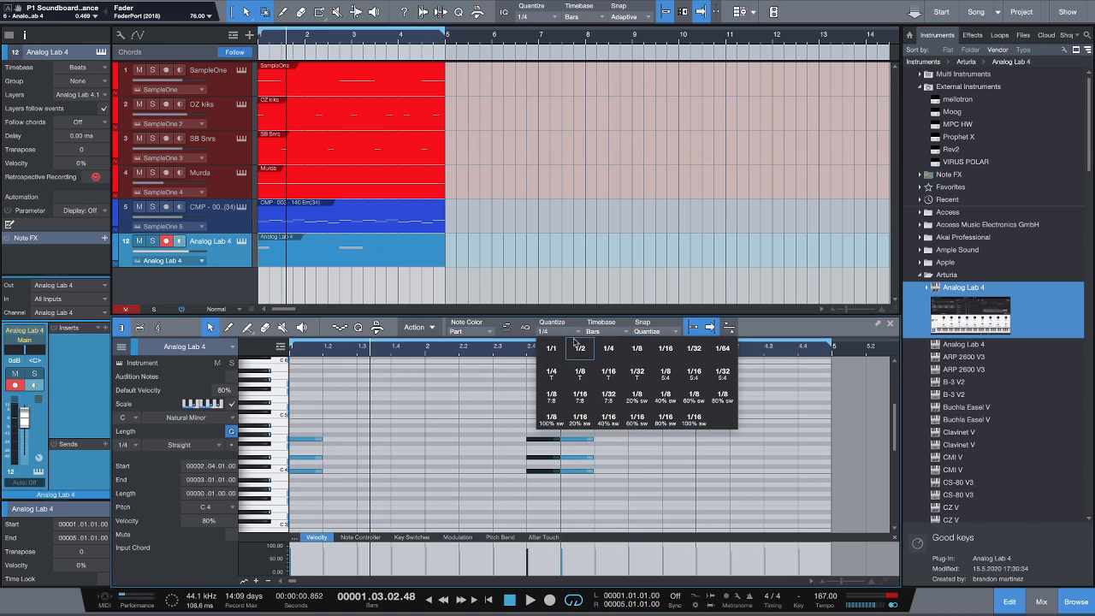
pyautogui.click(637, 372)
pyautogui.click(575, 335)
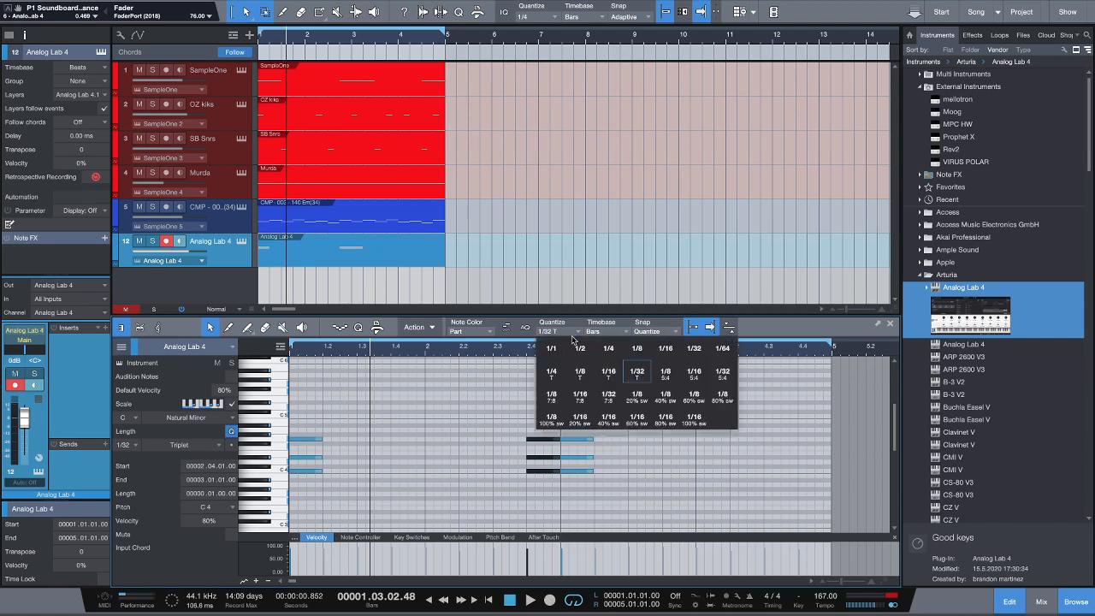
pyautogui.click(638, 366)
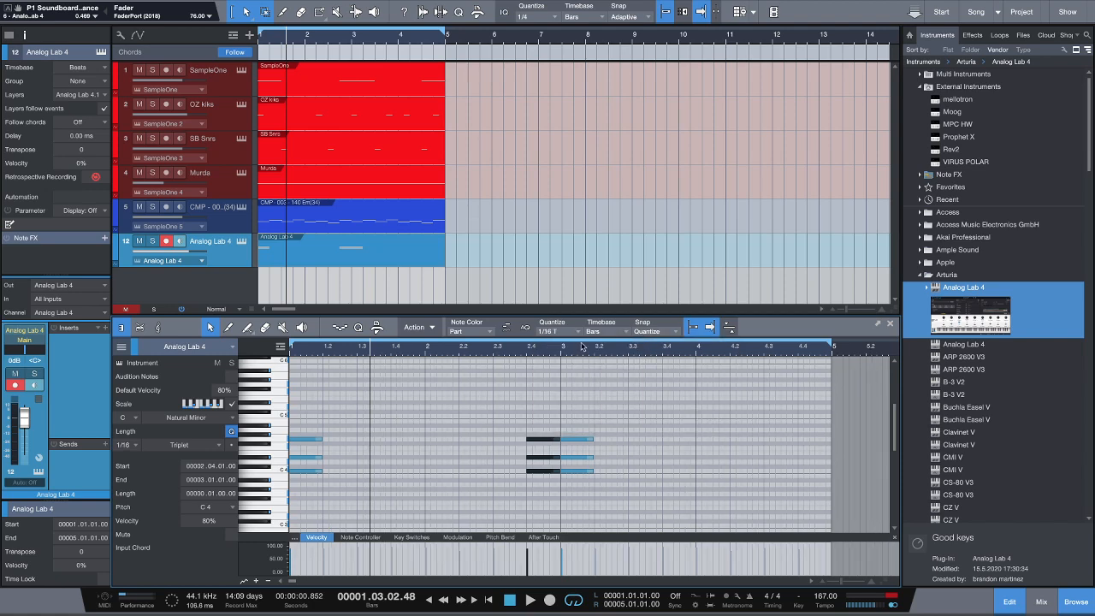
# Try 1/1 triplet quantize in the note editor, switch to straight, and step through 1/4, 1/8, 1/16 and 1/32
pyautogui.hotkey('alt', '1')
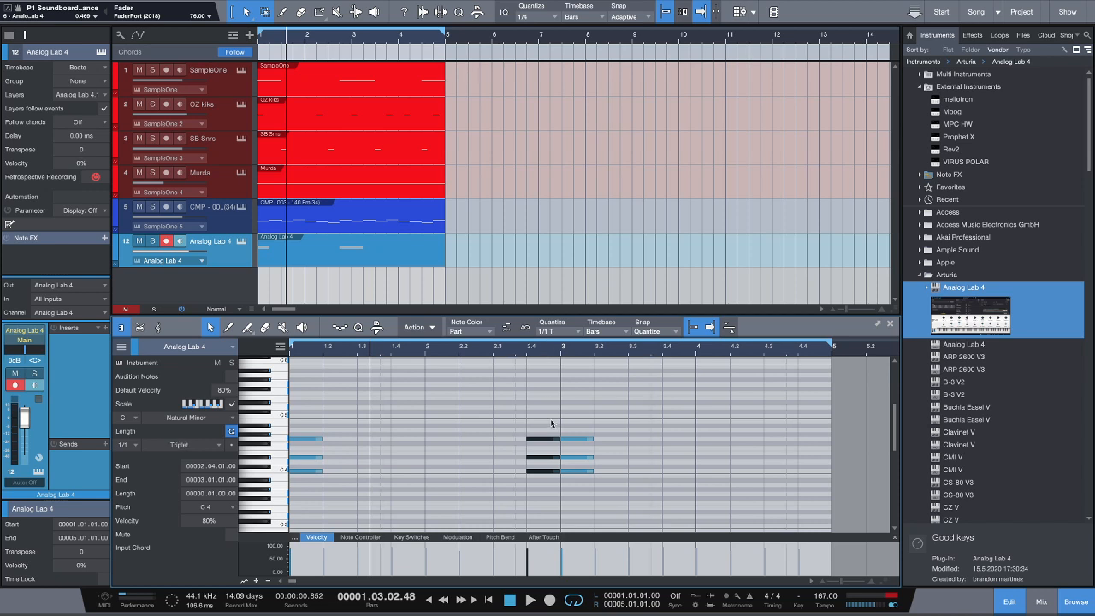
pyautogui.hotkey('alt', 't')
pyautogui.hotkey('alt', '3')
pyautogui.hotkey('alt', '4')
pyautogui.hotkey('alt', '5')
pyautogui.hotkey('alt', '6')
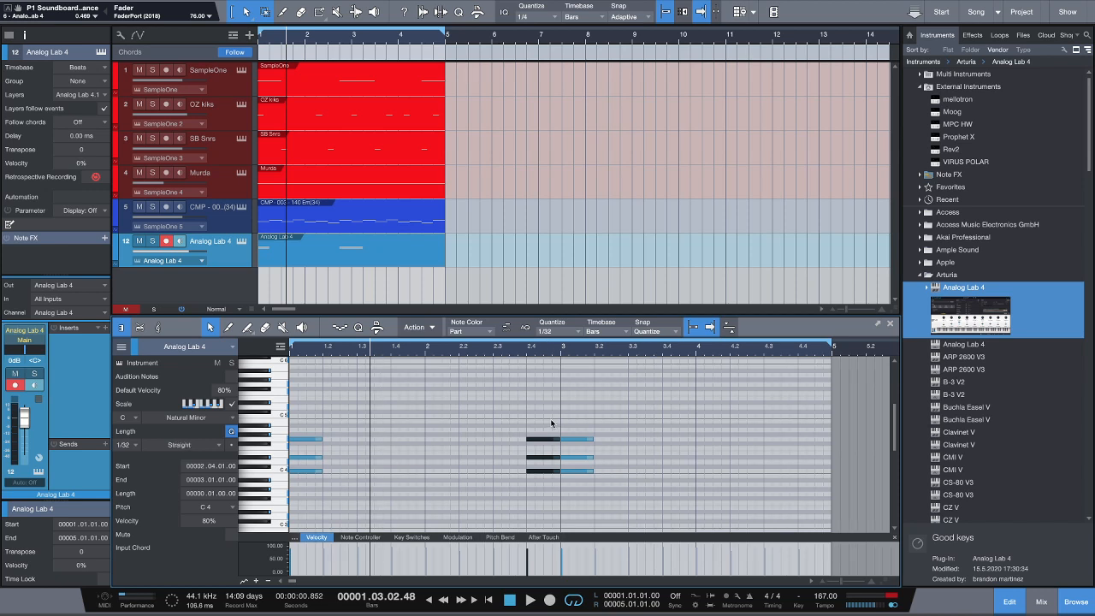
# Alternate the note editor's quantize between 1/4, 1/16 and 1/8, and leave it at straight 1/4
pyautogui.hotkey('alt', '3')
pyautogui.hotkey('alt', '5')
pyautogui.hotkey('alt', '4')
pyautogui.hotkey('alt', '3')
pyautogui.hotkey('alt', '5')
pyautogui.hotkey('alt', '4')
pyautogui.hotkey('alt', '3')
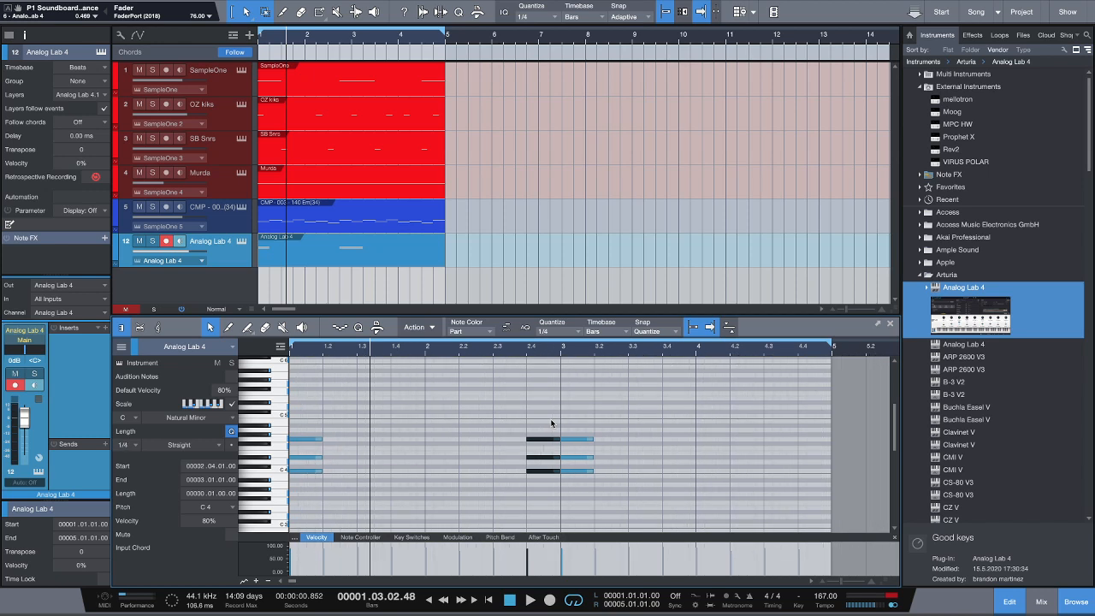
# Alternate the note editor's quantize values, leave it at straight 1/8, and split the chord at 2.4 on that grid
pyautogui.hotkey('alt', '6')
pyautogui.hotkey('alt', '3')
pyautogui.hotkey('alt', '6')
pyautogui.hotkey('alt', '3')
pyautogui.hotkey('alt', '4')
pyautogui.hotkey('alt', '1')
pyautogui.hotkey('alt', '3')
pyautogui.hotkey('alt', '4')
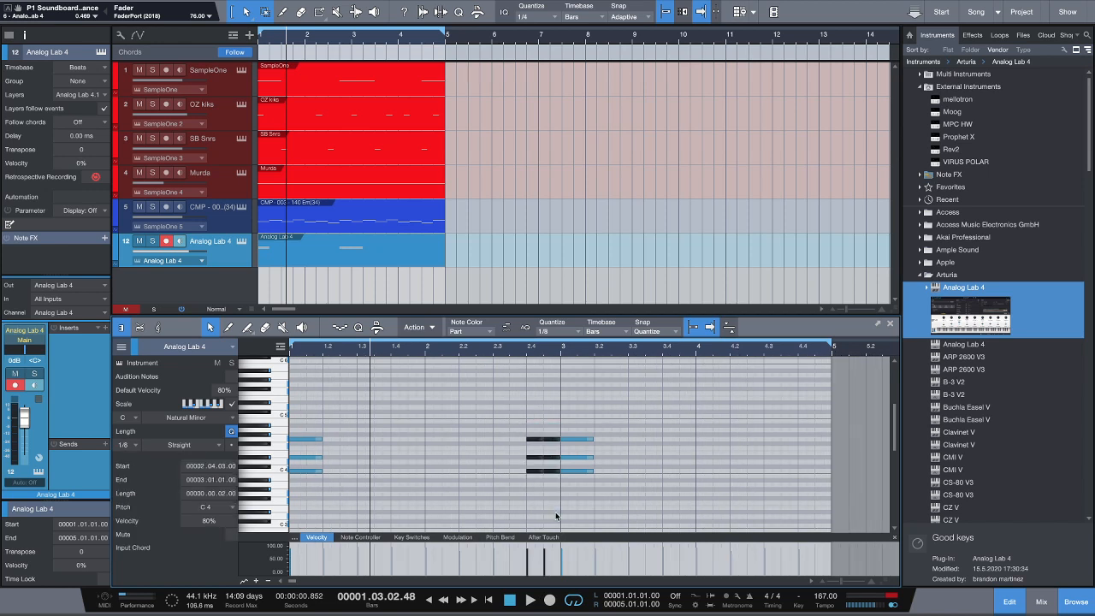
# Raise the top two split notes of the 2.4 chord, placing the second one on C 5, and clear the selection
pyautogui.click(544, 446)
pyautogui.click(537, 438)
pyautogui.moveTo(537, 435)
pyautogui.mouseDown()
pyautogui.moveTo(539, 410)
pyautogui.moveTo(546, 430)
pyautogui.mouseUp()
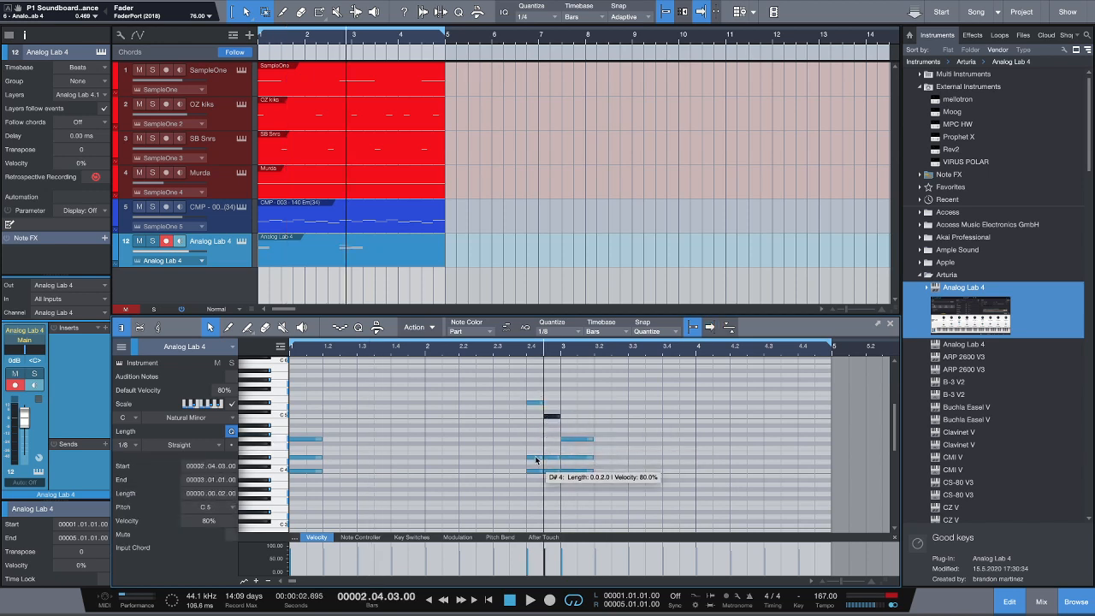
pyautogui.click(519, 393)
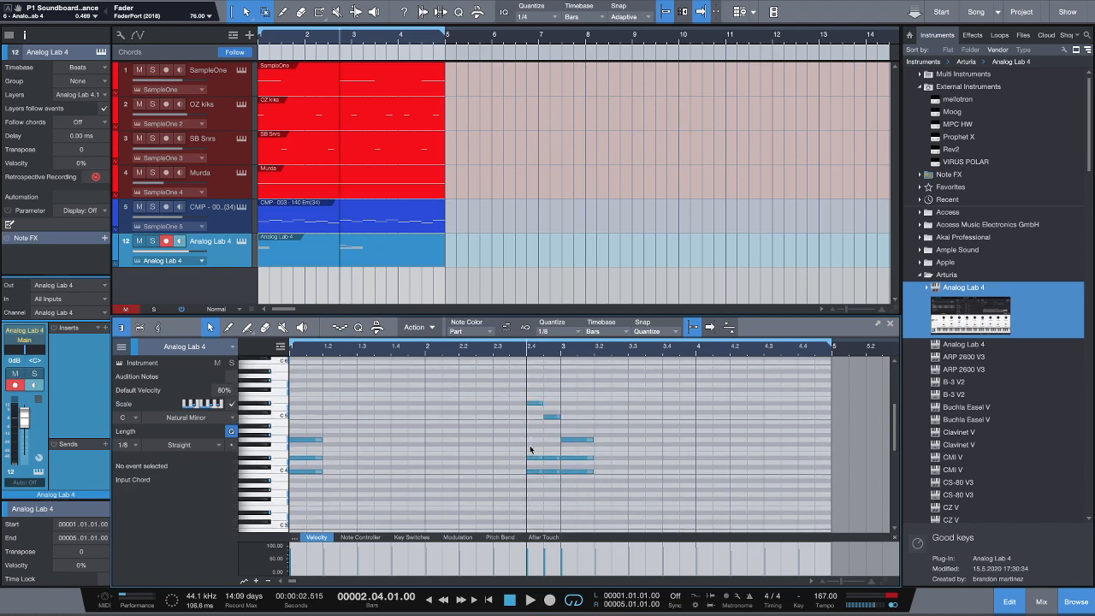
# Move one lower split note at 2.4 up to A# 4, delete the other lower notes there, and play the loop
pyautogui.moveTo(533, 459); pyautogui.dragTo(555, 487)
pyautogui.click(534, 472)
pyautogui.scroll(1, 552, 476)
pyautogui.press('Delete')
pyautogui.press('Delete')
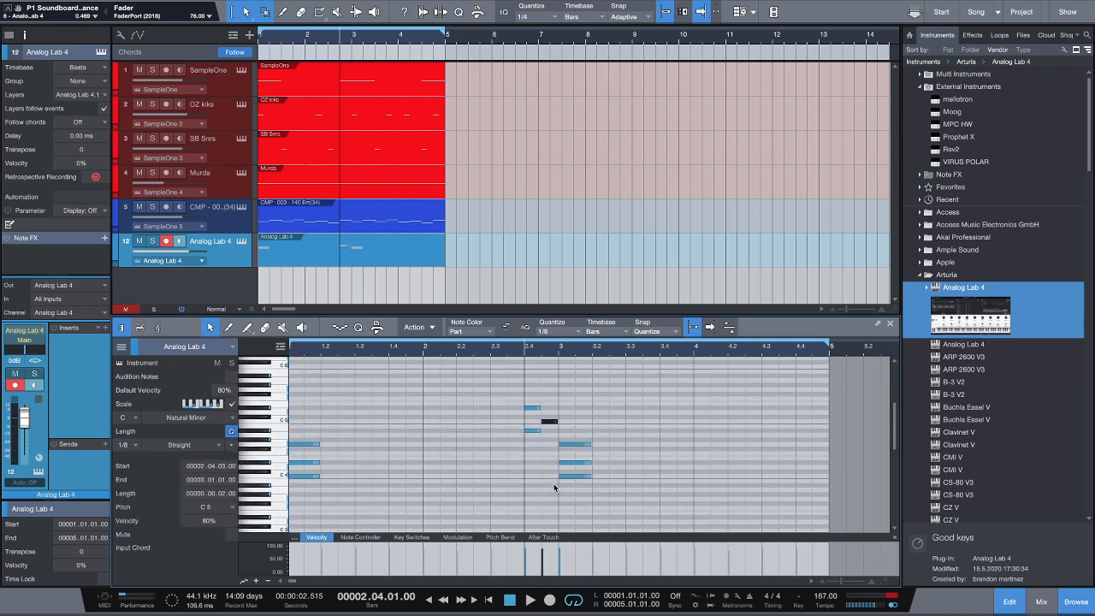
pyautogui.press('space')
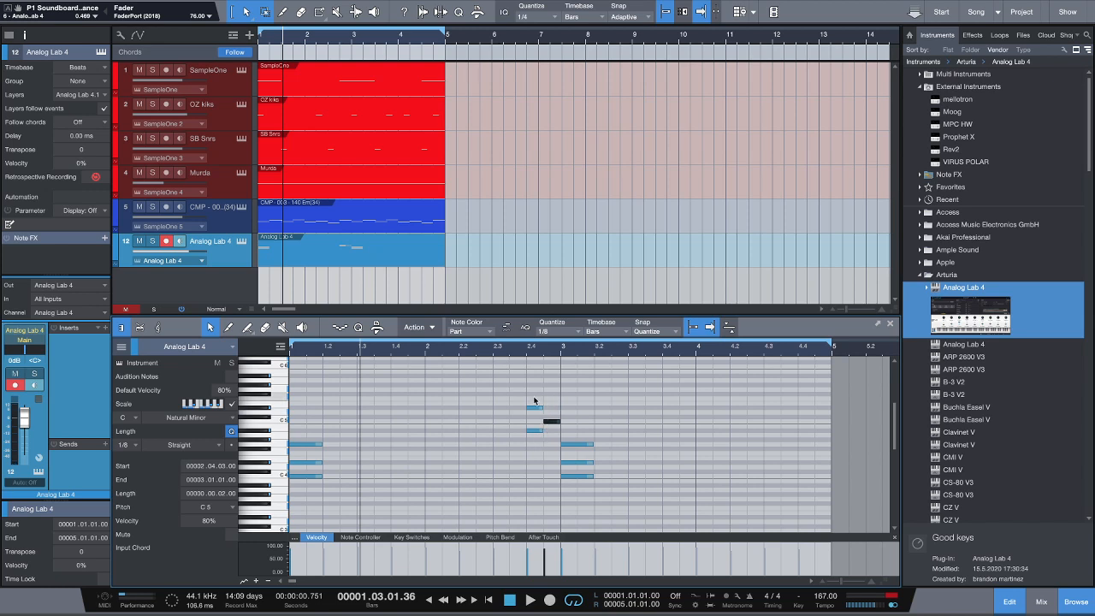
# Try transposing the three notes before bar 3 upward, audition the loop, and undo the edits to the 2.4 chord
pyautogui.moveTo(522, 391); pyautogui.dragTo(564, 445)
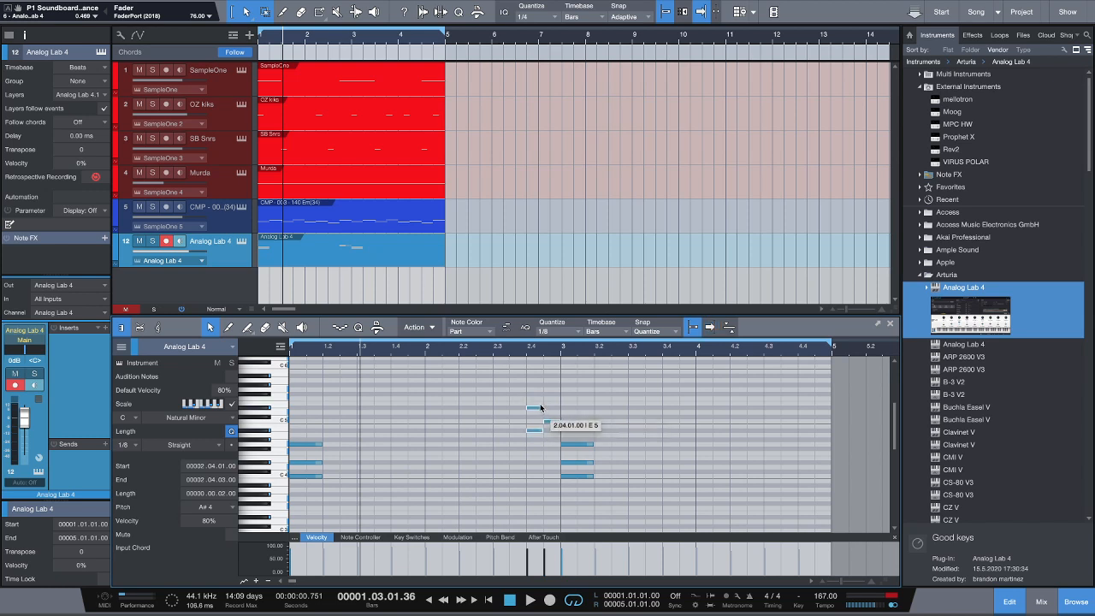
pyautogui.moveTo(540, 408); pyautogui.dragTo(540, 390)
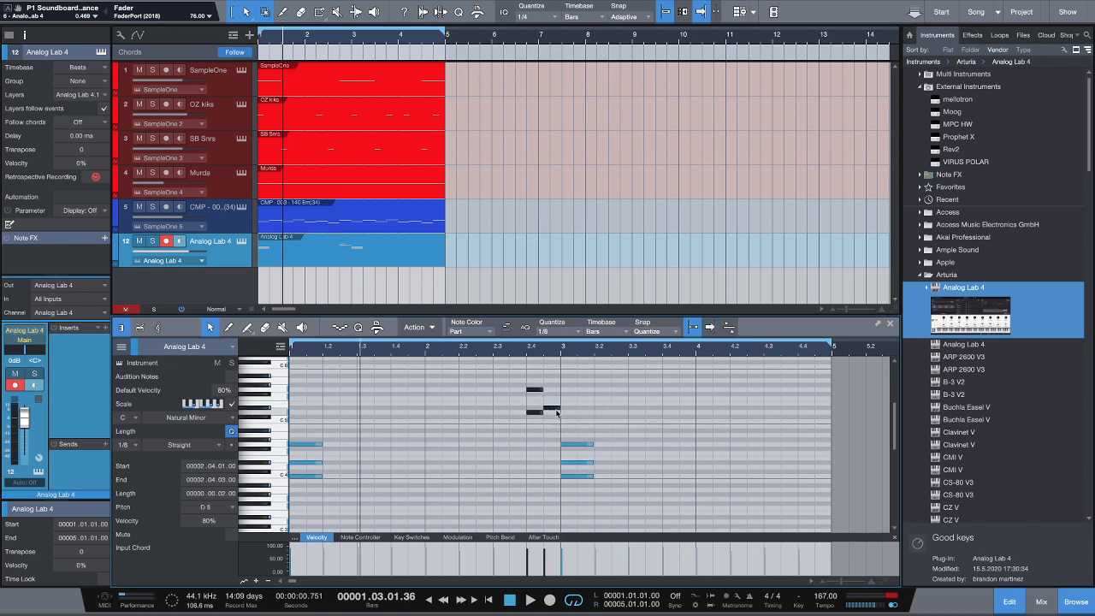
pyautogui.press('space')
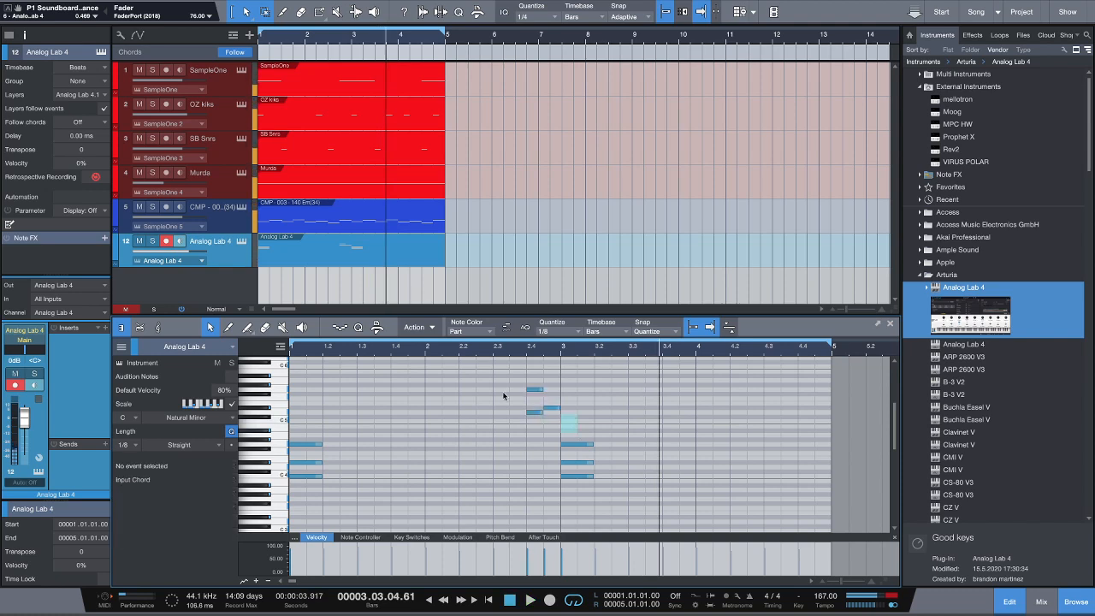
pyautogui.hotkey('ctrl', 'z')
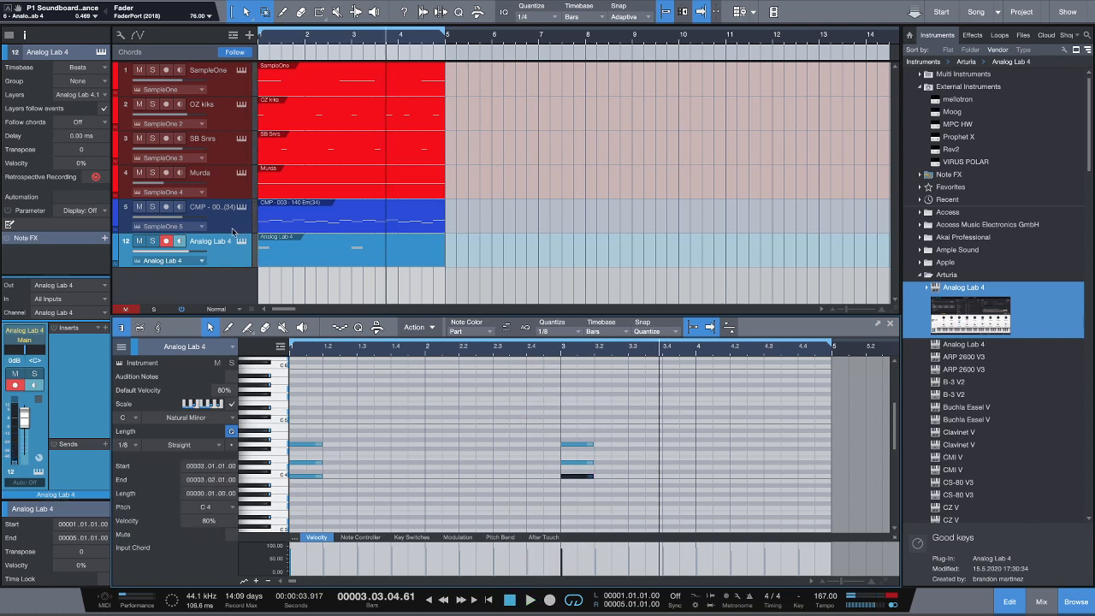
# Open the Analog Lab 4 instrument, filter the synth presets by Jup-8, and load Astral Voices
pyautogui.click(242, 243)
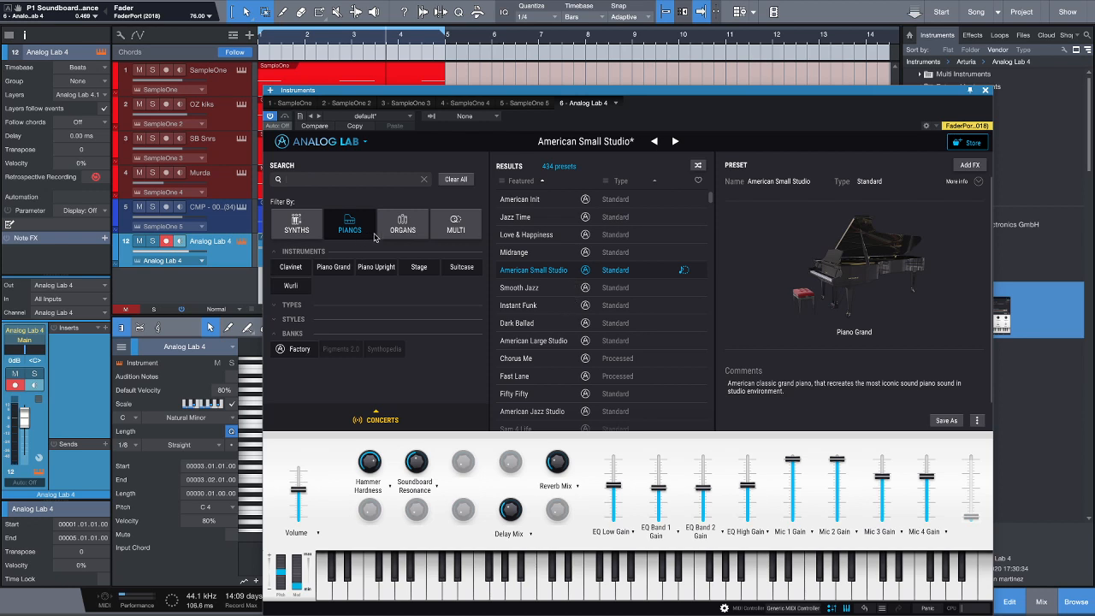
pyautogui.click(297, 224)
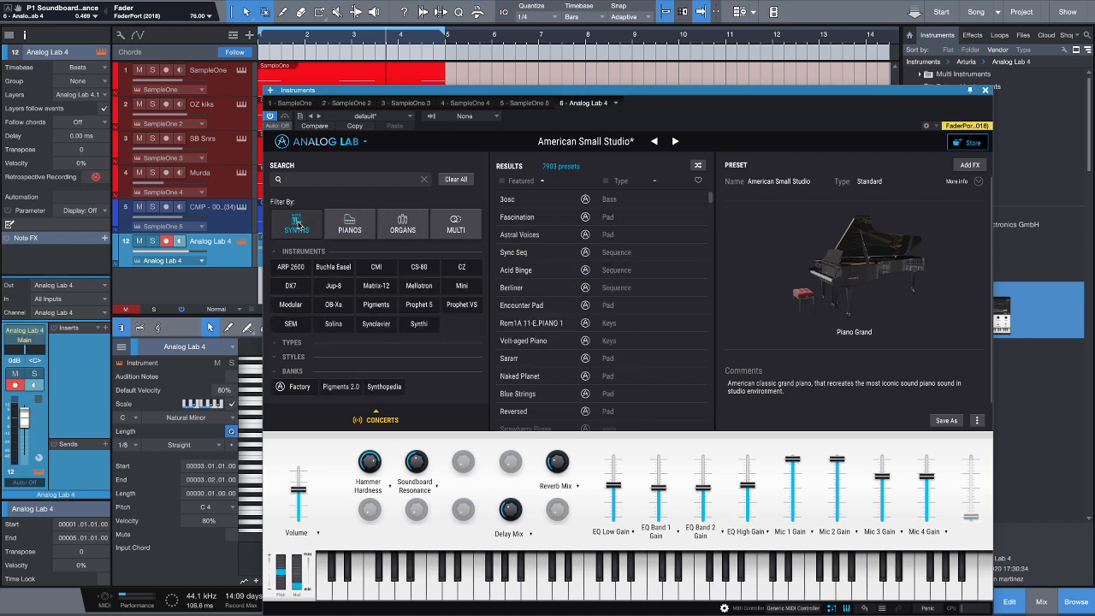
pyautogui.click(353, 287)
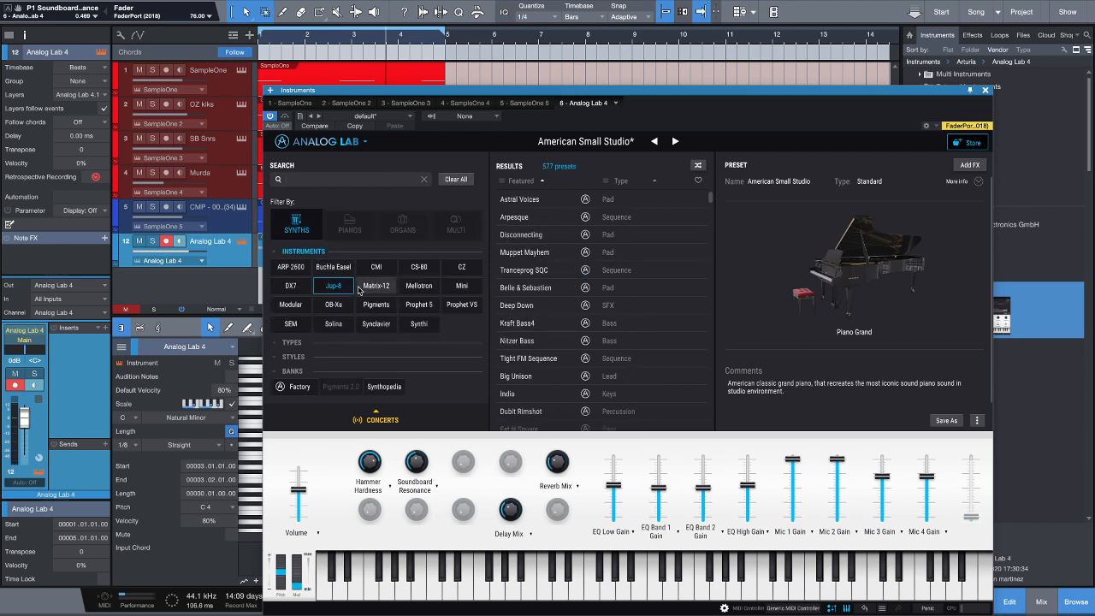
pyautogui.click(539, 198)
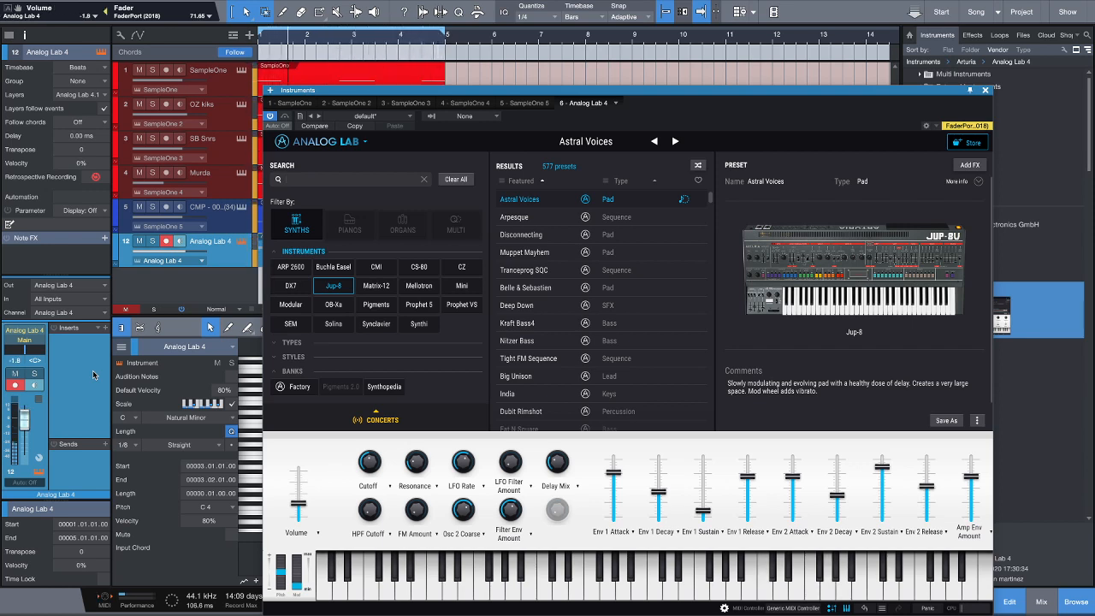
# Route the Analog Lab 4 channel to the band bus at a volume of -16.8 dB, and close the instrument window
pyautogui.click(37, 343)
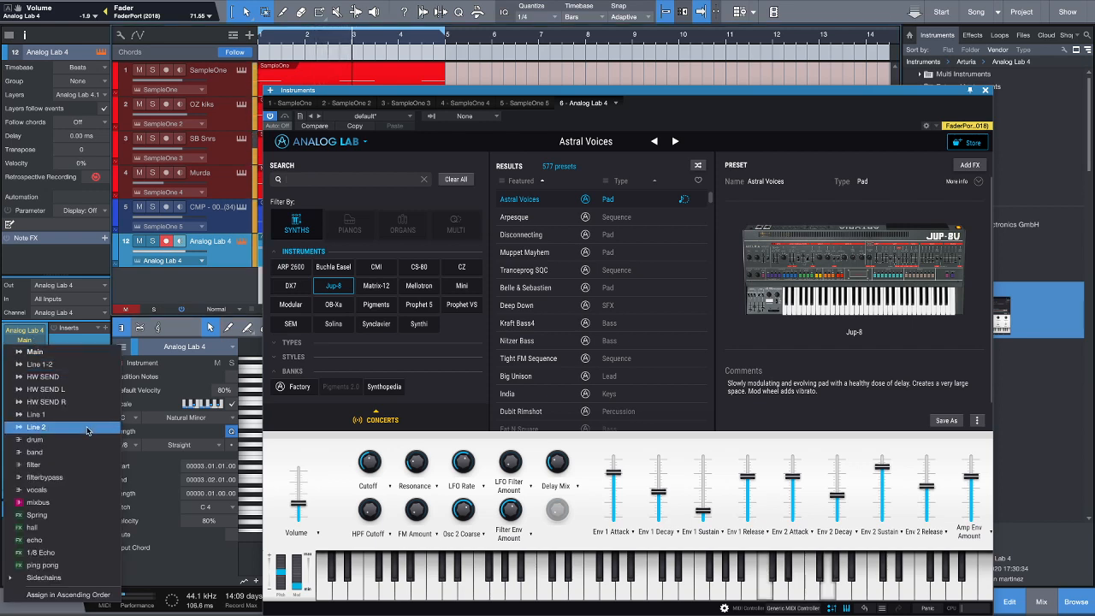
pyautogui.click(60, 451)
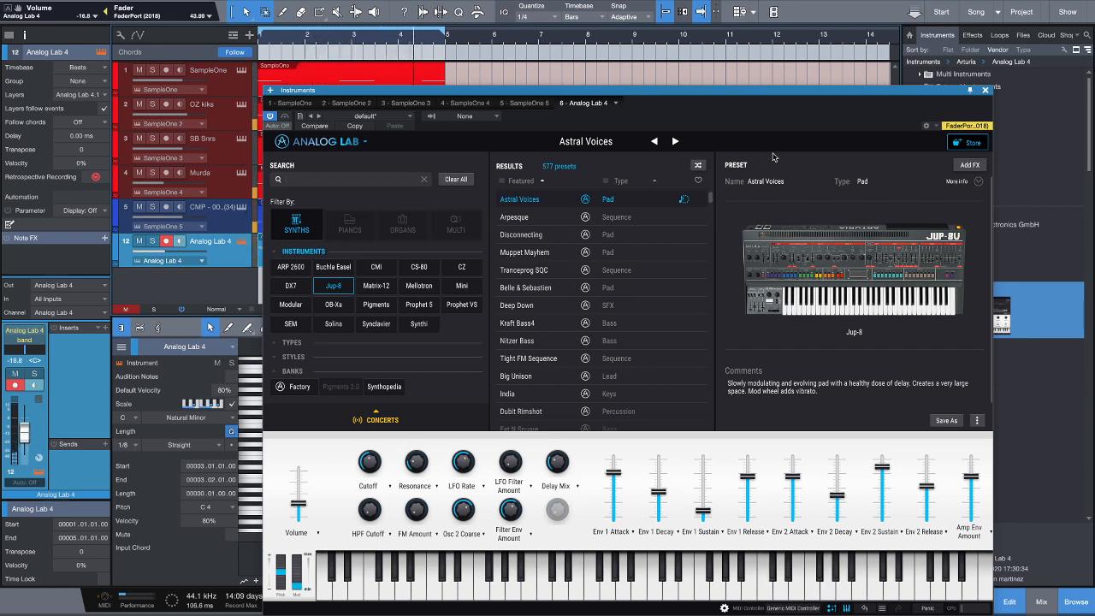
pyautogui.click(985, 90)
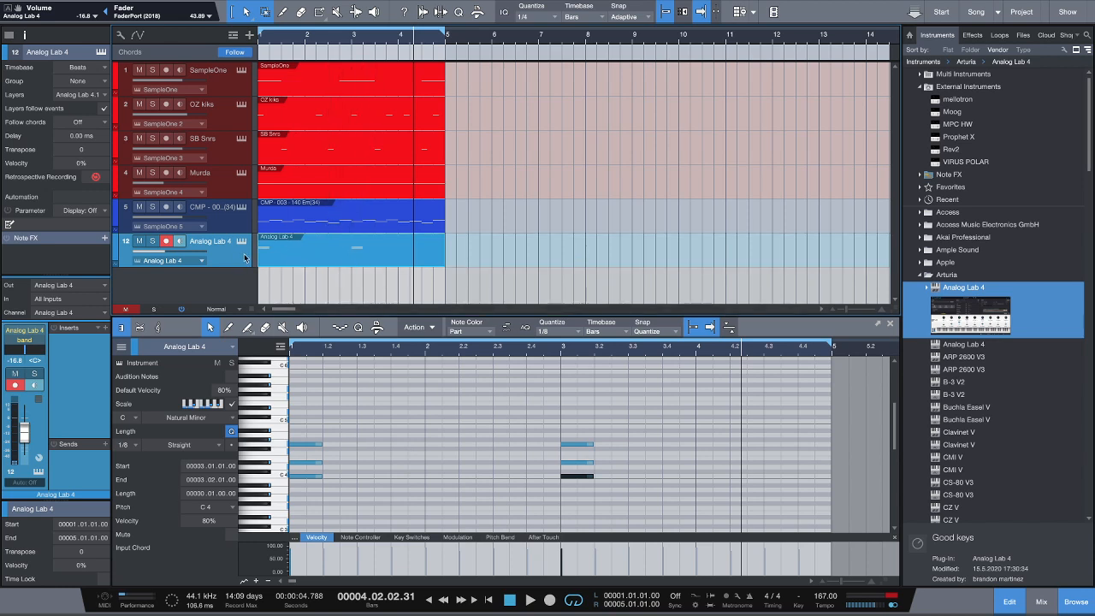
# Select the Murda track and delete all notes of its four-bar part
pyautogui.click(234, 191)
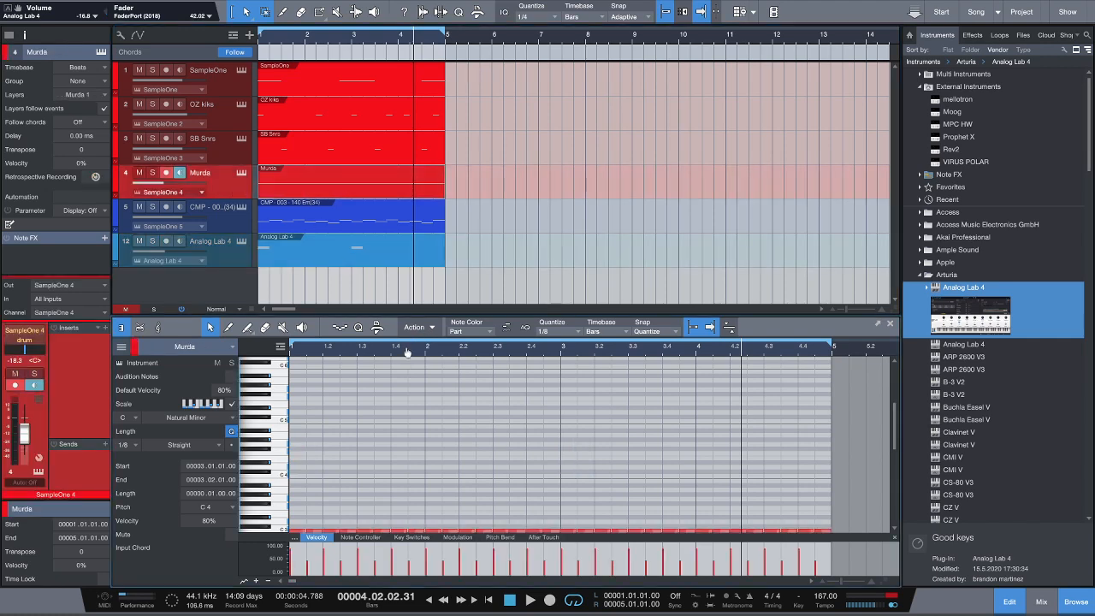
pyautogui.scroll(-3, 441, 406)
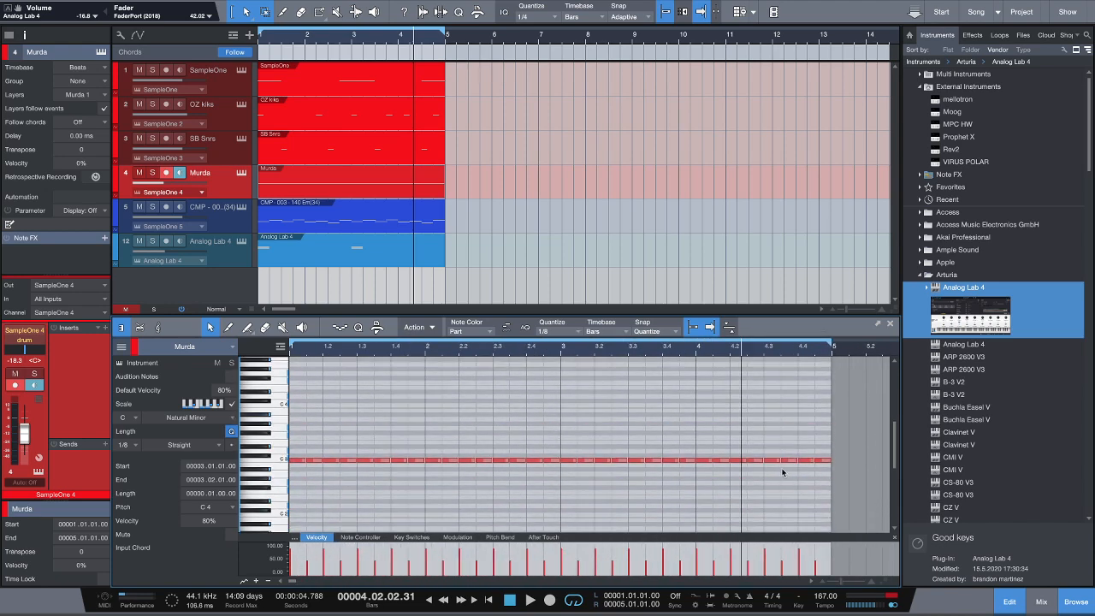
pyautogui.hotkey('ctrl', 'a')
pyautogui.press('Delete')
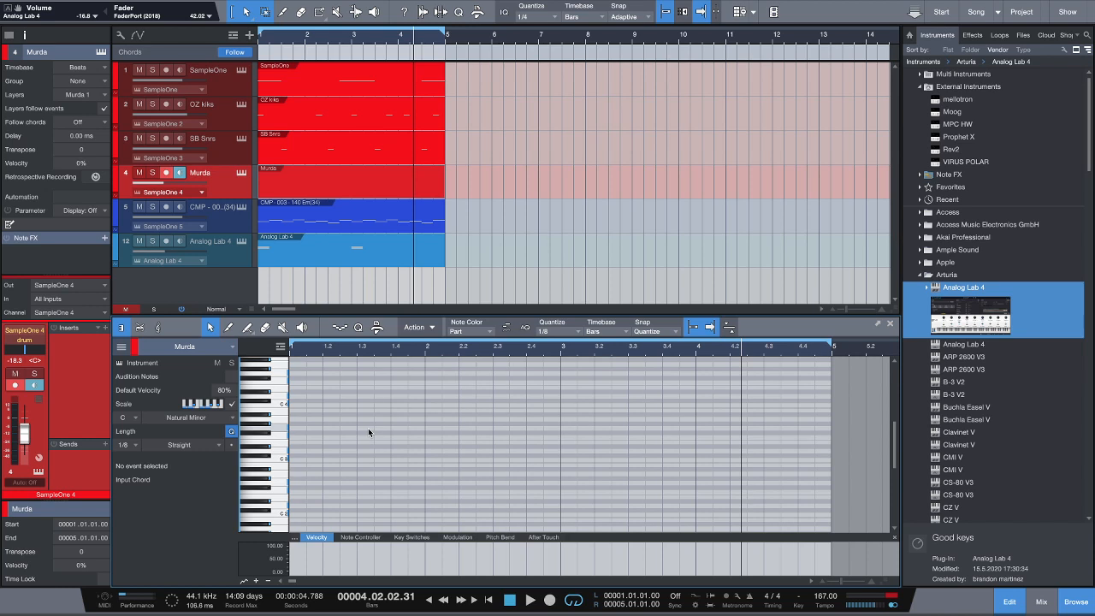
# Set the quantize to straight 1/8 and paint a row of C 3 notes across all four bars of the Murda part
pyautogui.hotkey('alt', '5')
pyautogui.hotkey('alt', '3')
pyautogui.hotkey('alt', '5')
pyautogui.hotkey('alt', '4')
pyautogui.press('w')
pyautogui.press('w')
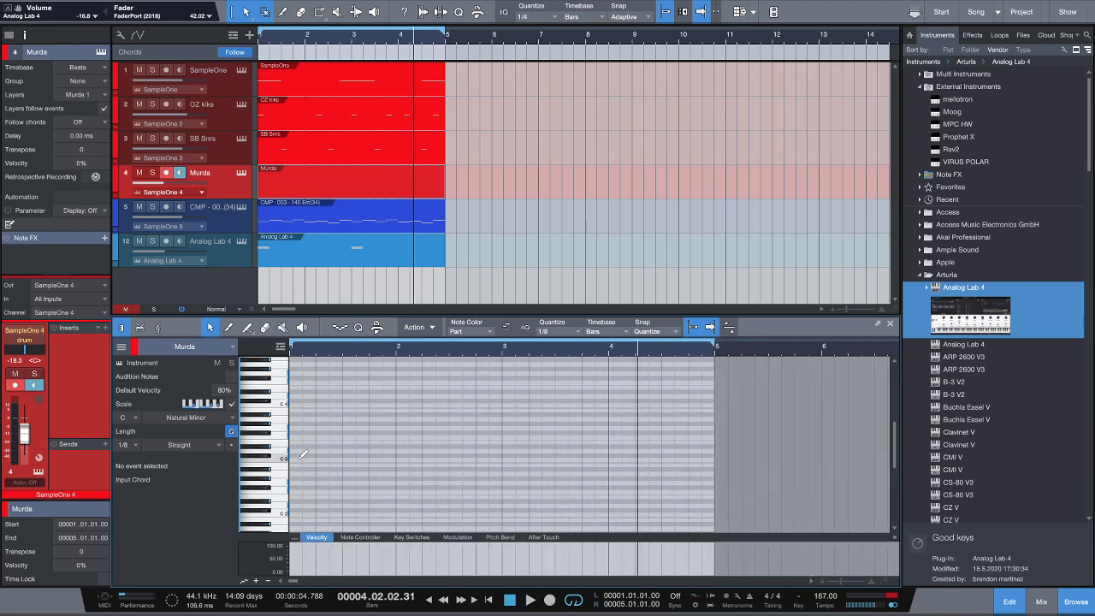
pyautogui.scroll(-2, 300, 458)
pyautogui.scroll(1, 299, 459)
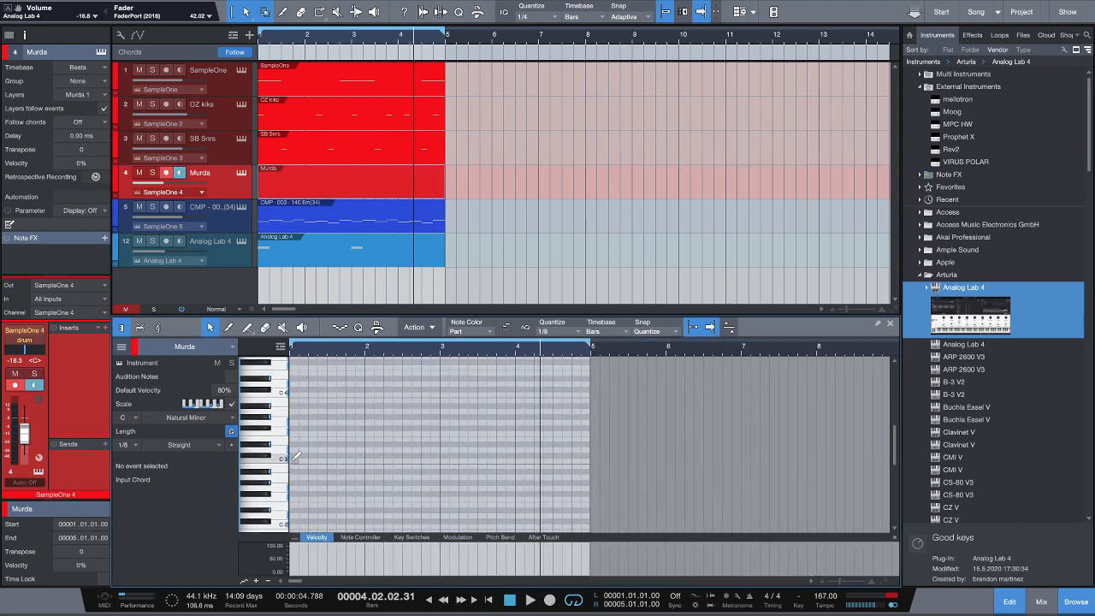
pyautogui.moveTo(294, 460); pyautogui.dragTo(587, 462)
# Select the offbeat C 3 notes, lower their velocity to about 62%, and play the loop from the start
pyautogui.hotkey('alt', 's')
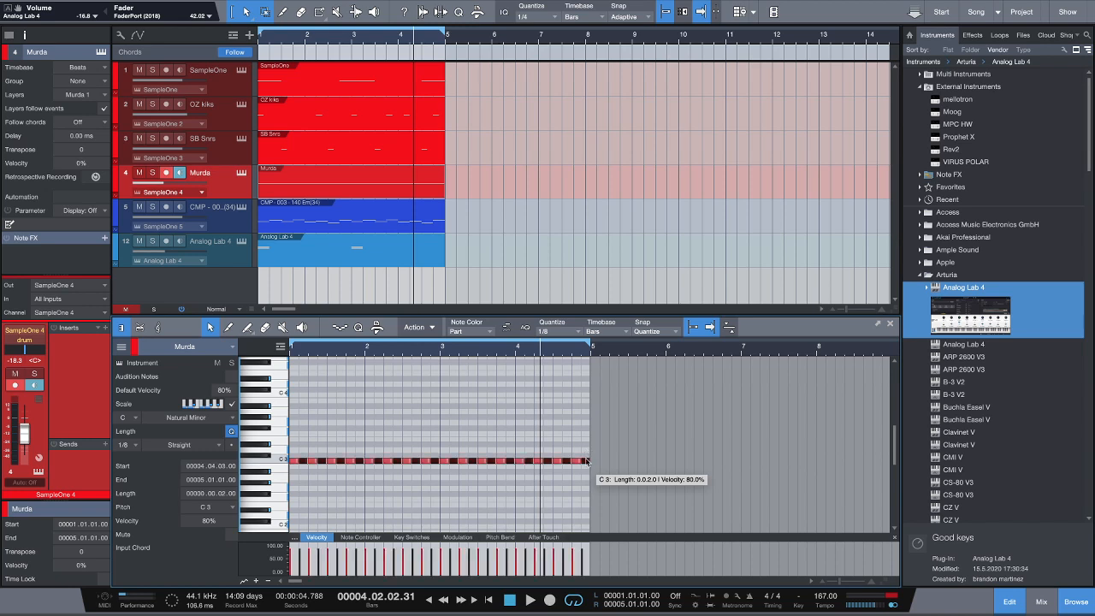
pyautogui.scroll(-3, 587, 462)
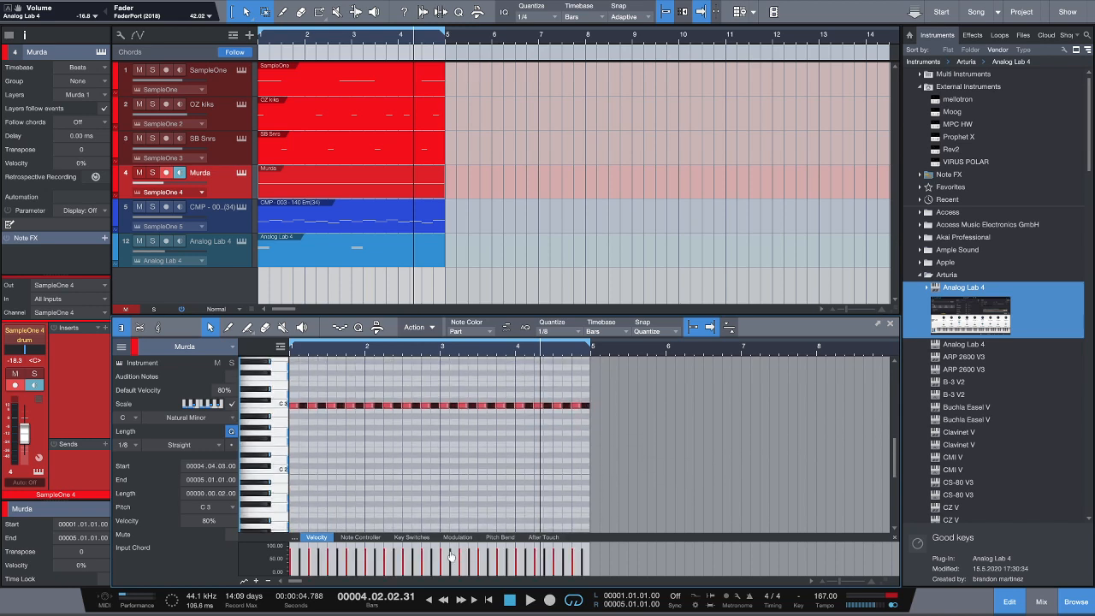
pyautogui.moveTo(451, 556); pyautogui.dragTo(451, 561)
pyautogui.press(',')
pyautogui.press('space')
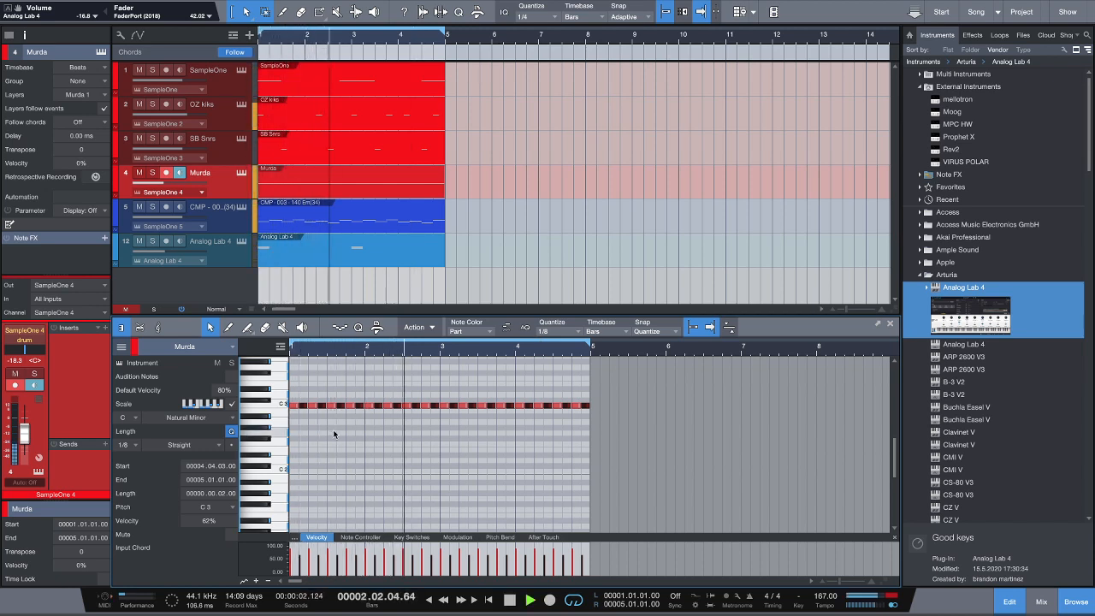
pyautogui.press('space')
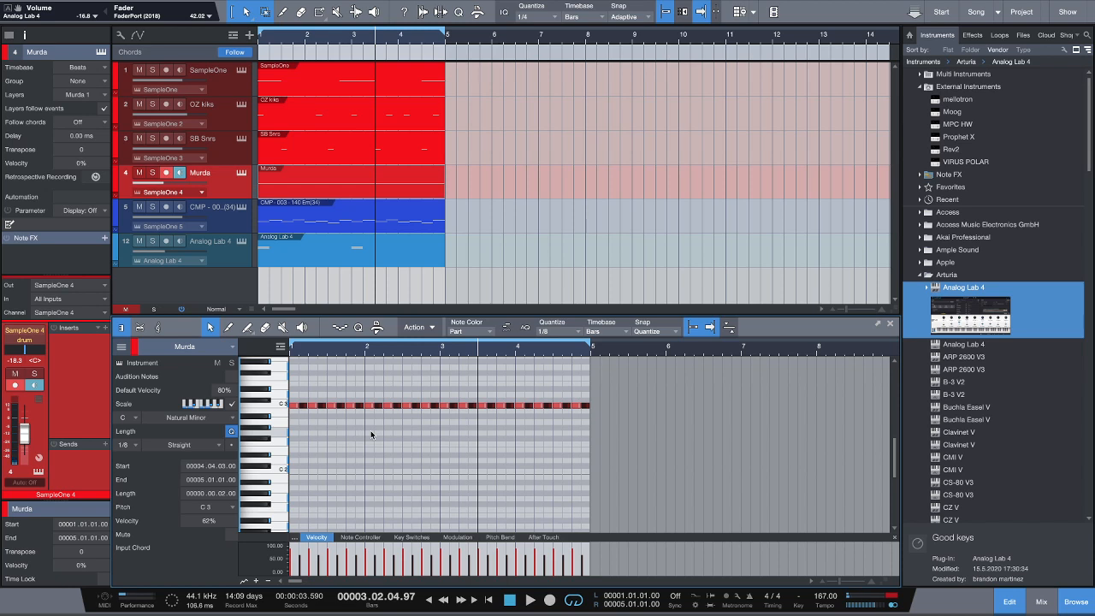
# Set the quantize to 1/32 triplet and split the C 3 note at 1.2.3 into a roll on that grid
pyautogui.click(392, 427)
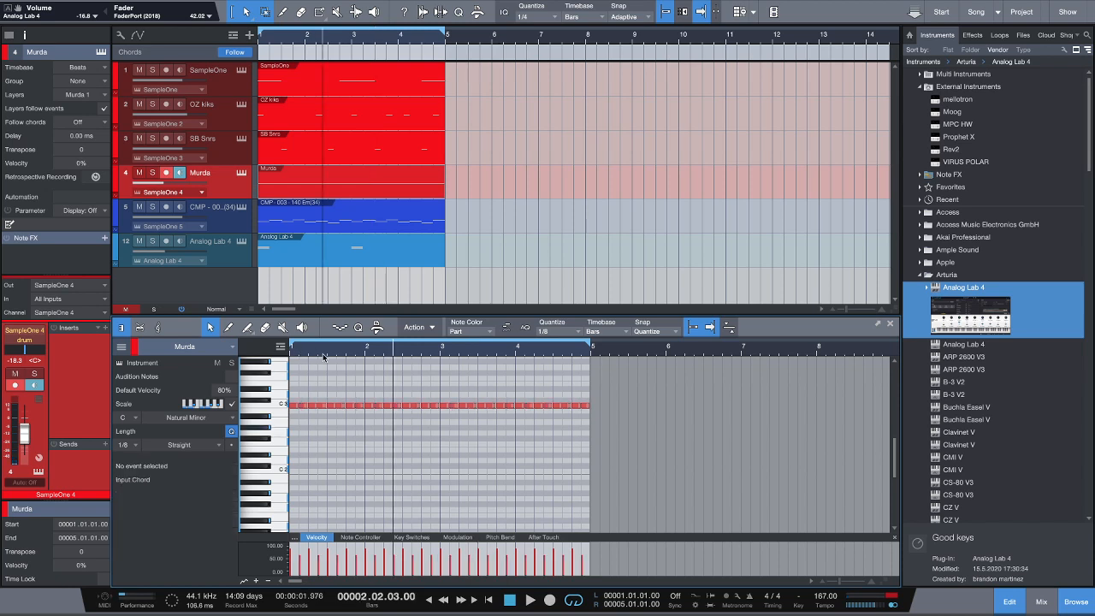
pyautogui.press('e')
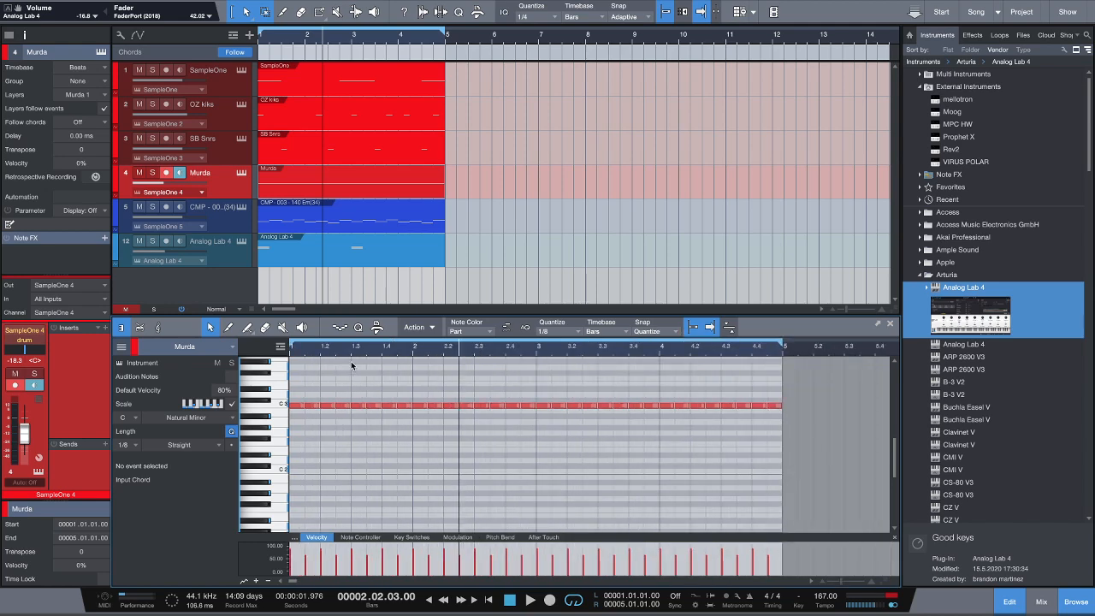
pyautogui.hotkey('alt', '6')
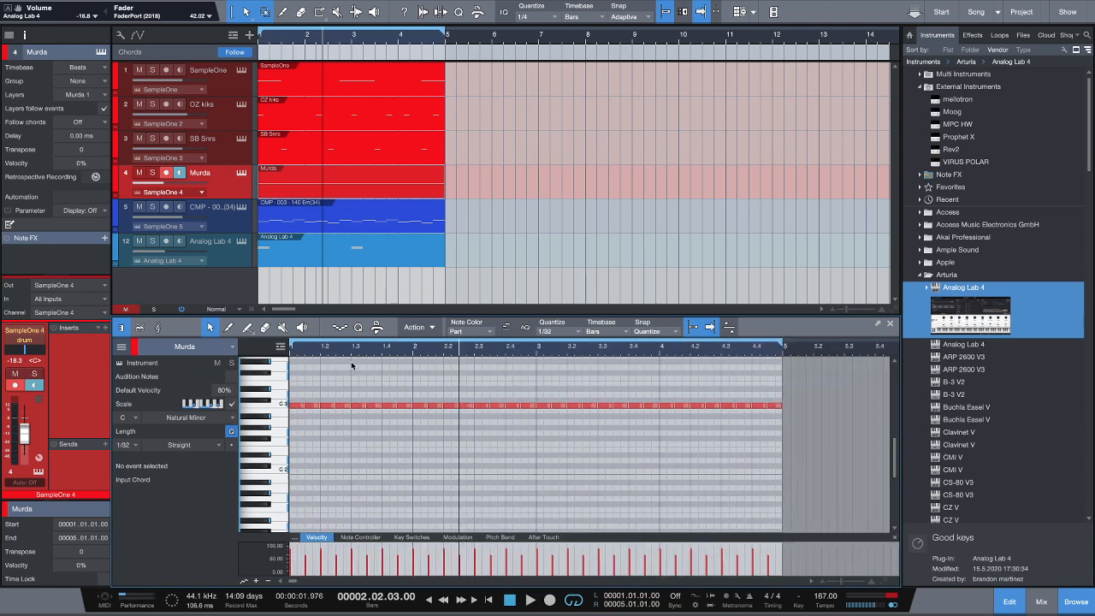
pyautogui.hotkey('alt', '9')
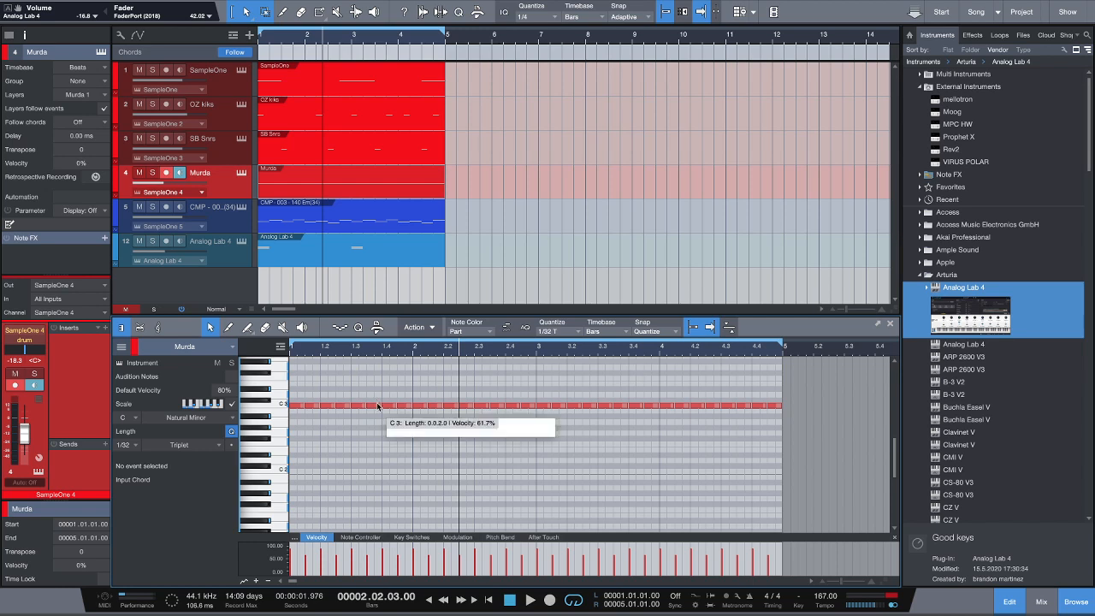
pyautogui.click(341, 406)
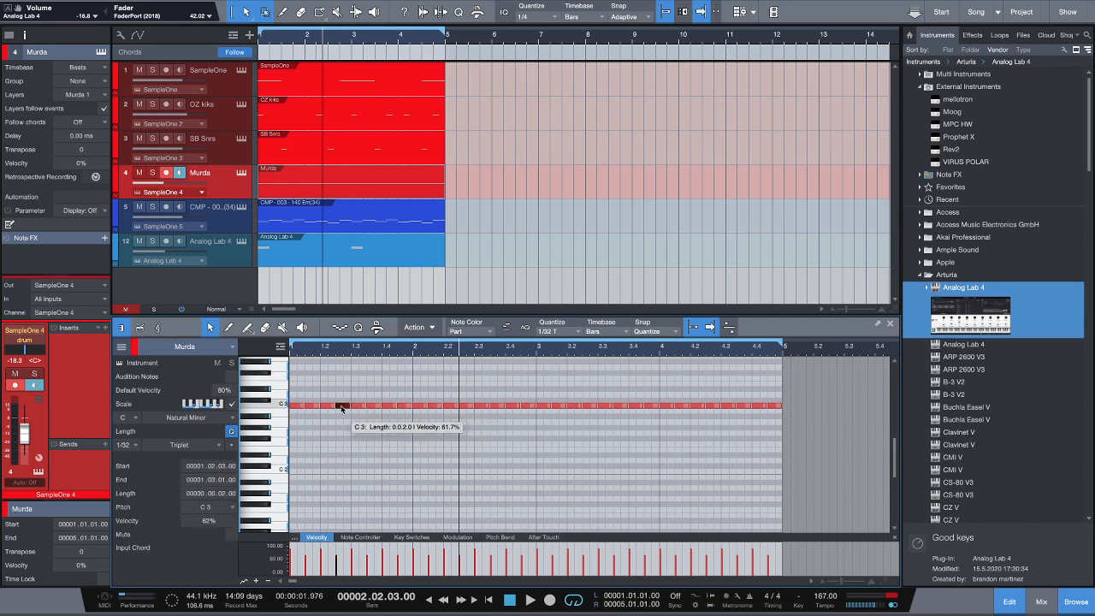
pyautogui.hotkey('alt', 'x')
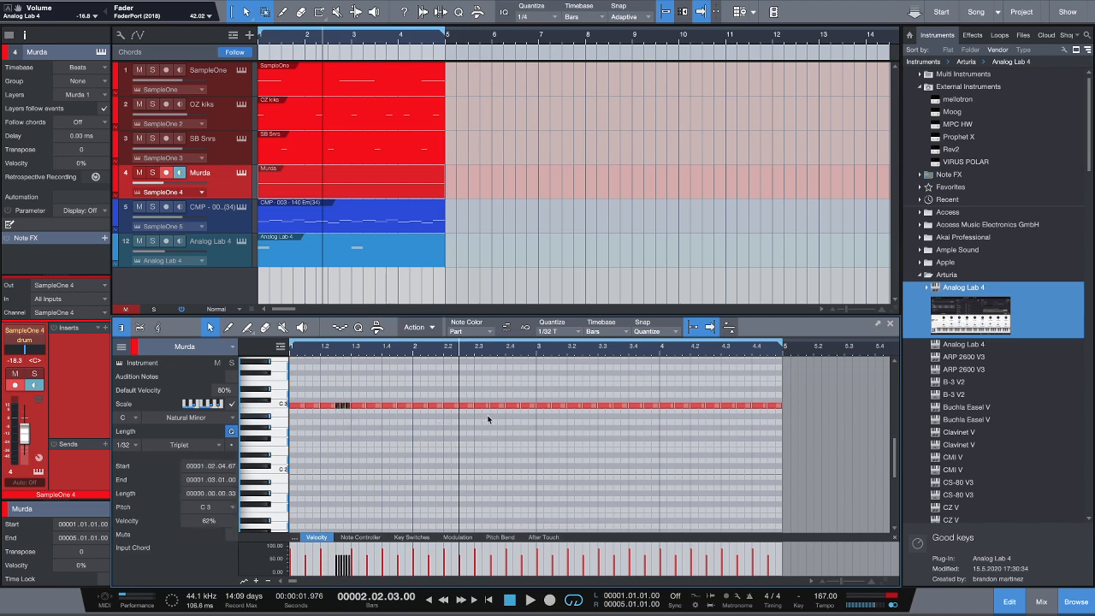
# Switch the quantize to straight 1/16, split the C 3 notes at 3.4.1 and 2.4.3 on that grid, and play the loop
pyautogui.hotkey('alt', '8')
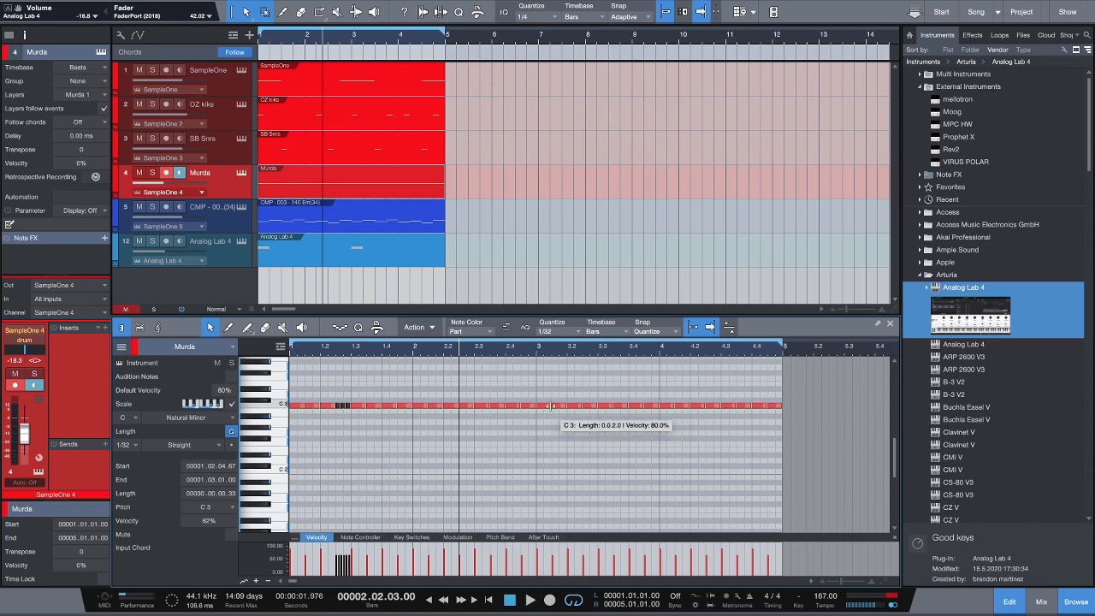
pyautogui.hotkey('alt', '3')
pyautogui.hotkey('alt', '6')
pyautogui.click(633, 406)
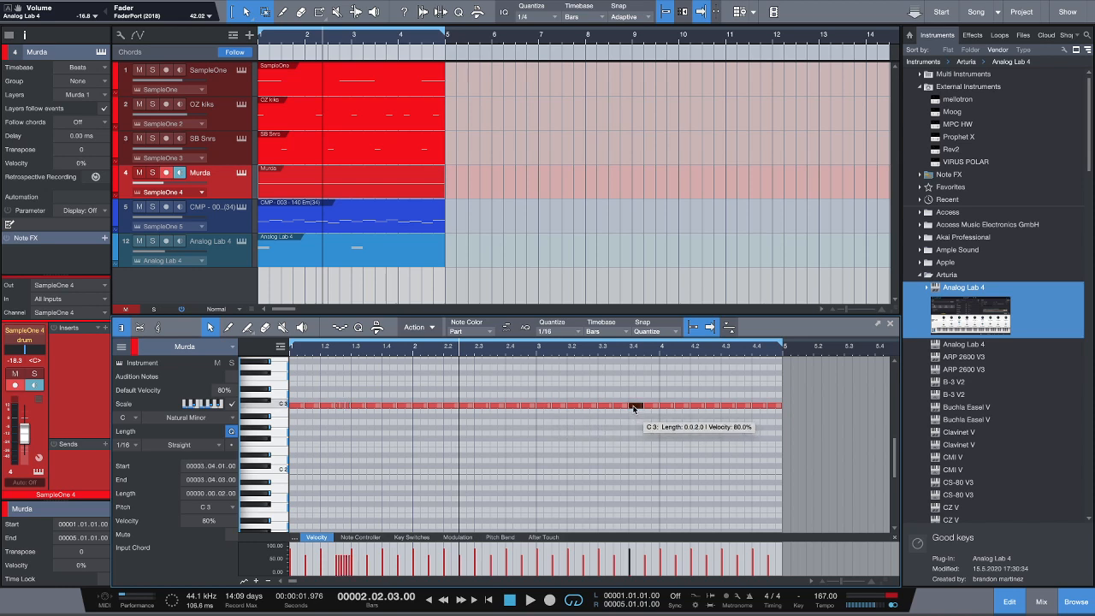
pyautogui.click(528, 408)
pyautogui.keyDown('alt'); pyautogui.click(528, 407); pyautogui.keyUp('alt')
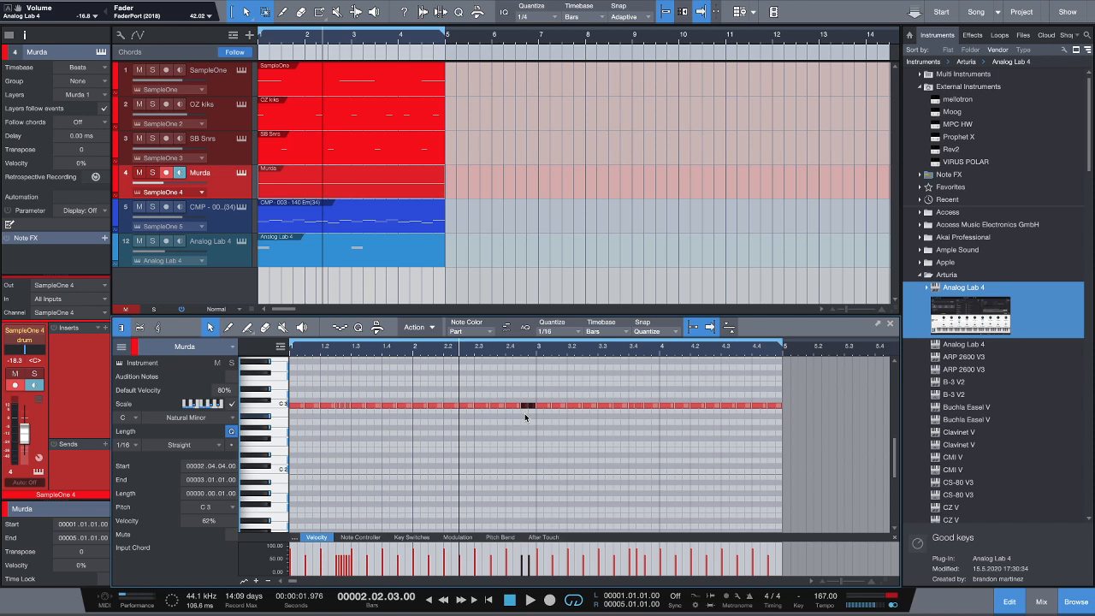
pyautogui.press('space')
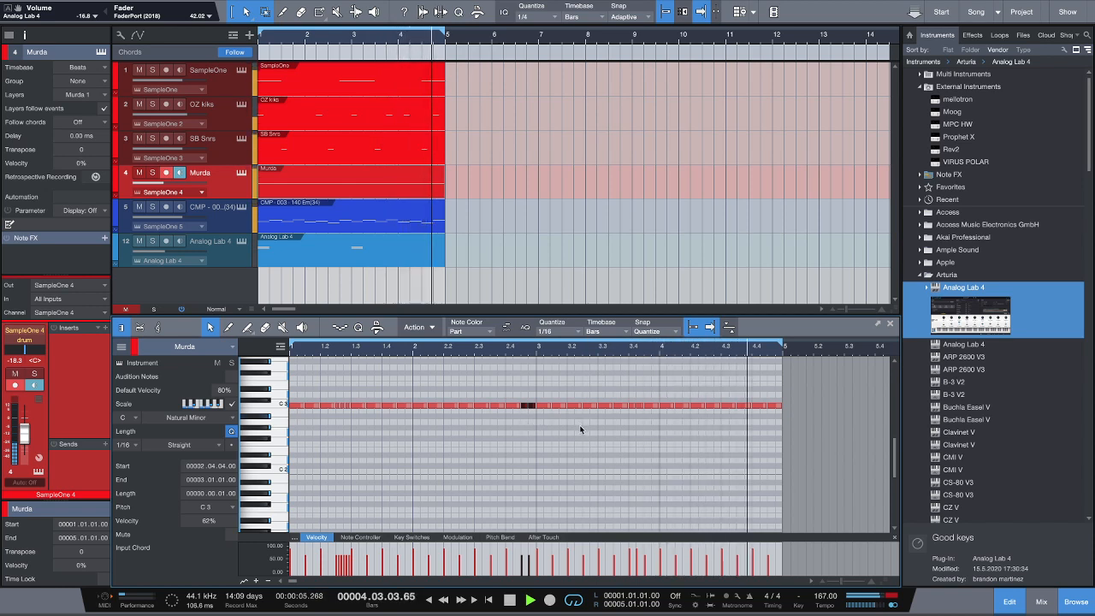
# Delete the last three notes of the roll at 1.2.3 in the Murda part and play the loop
pyautogui.press('space')
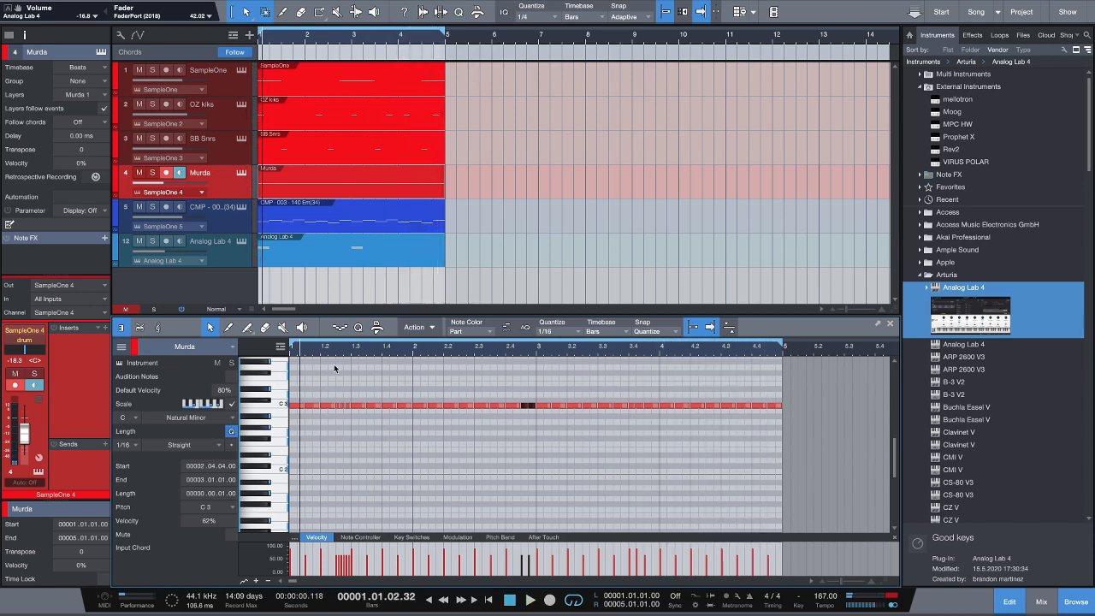
pyautogui.moveTo(334, 352); pyautogui.dragTo(412, 394)
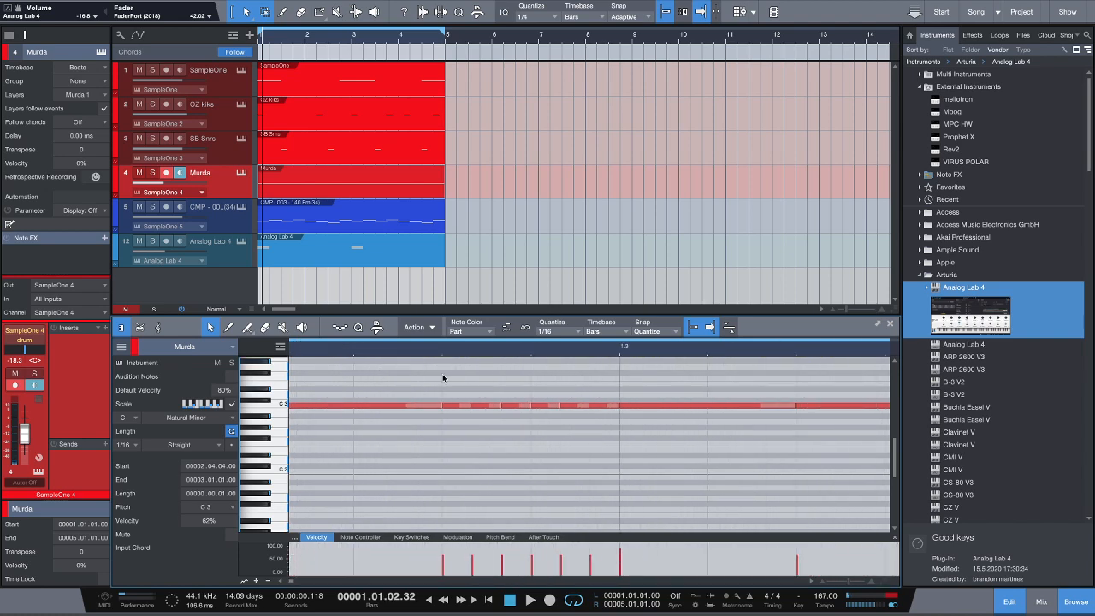
pyautogui.moveTo(444, 353); pyautogui.dragTo(495, 415)
pyautogui.press('Delete')
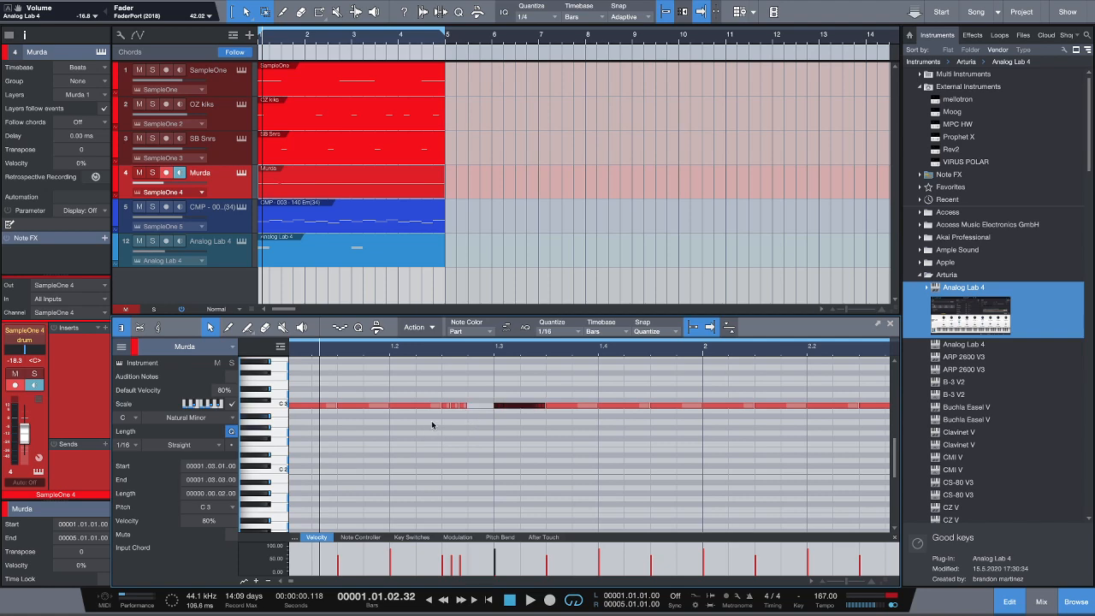
pyautogui.moveTo(483, 351); pyautogui.dragTo(483, 326)
pyautogui.press('space')
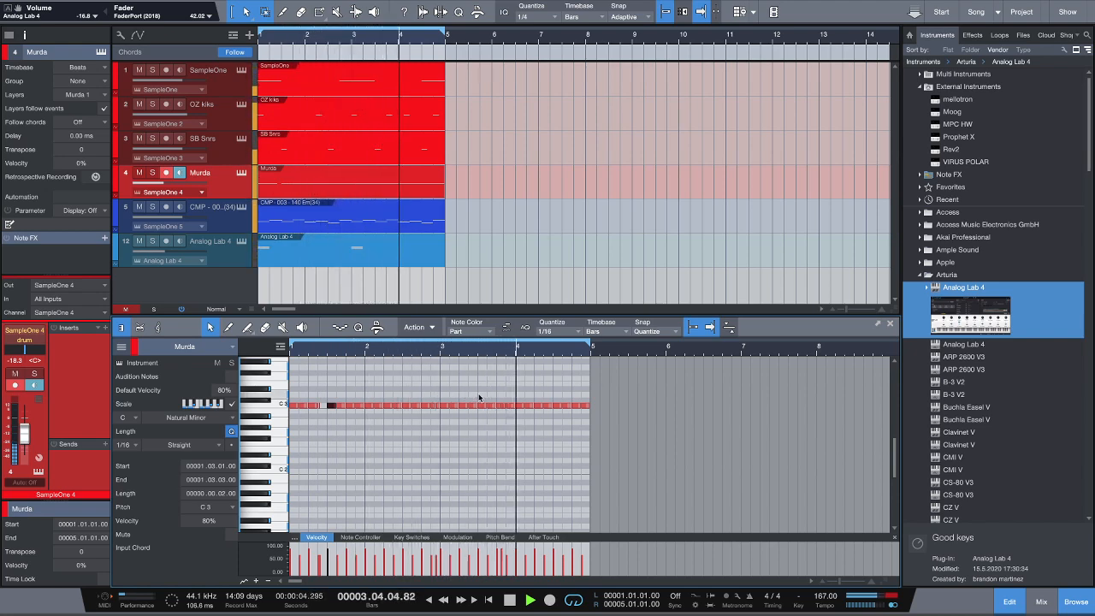
# Set the quantize to 1/32 triplet, split the C 3 note at 3.4.1 into a roll on that grid, and play the loop
pyautogui.press('space')
pyautogui.press('e')
pyautogui.press('e')
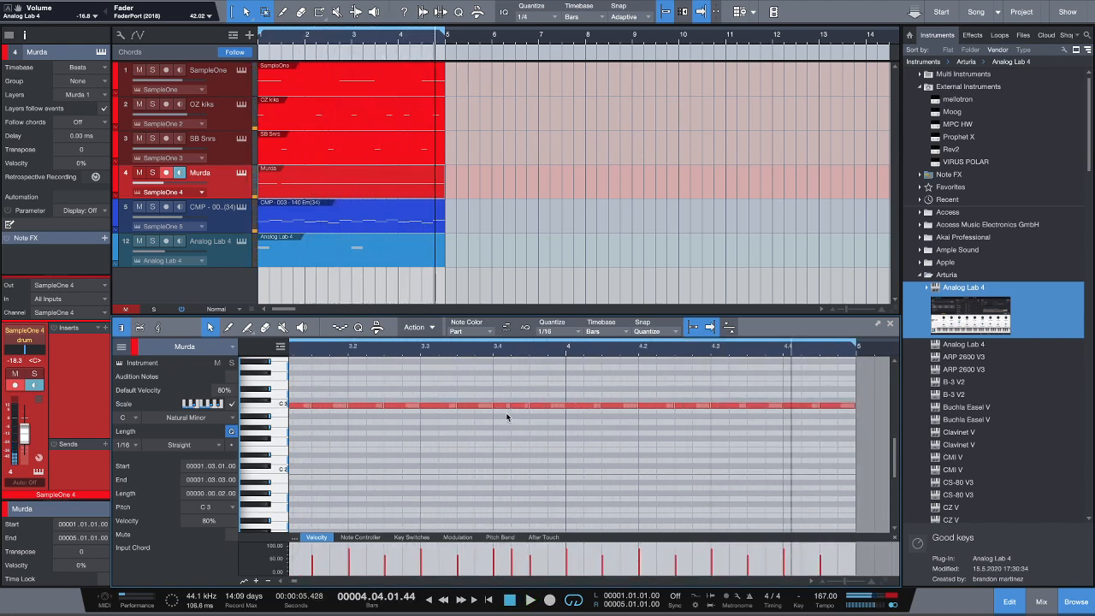
pyautogui.click(501, 406)
pyautogui.hotkey('alt', '6')
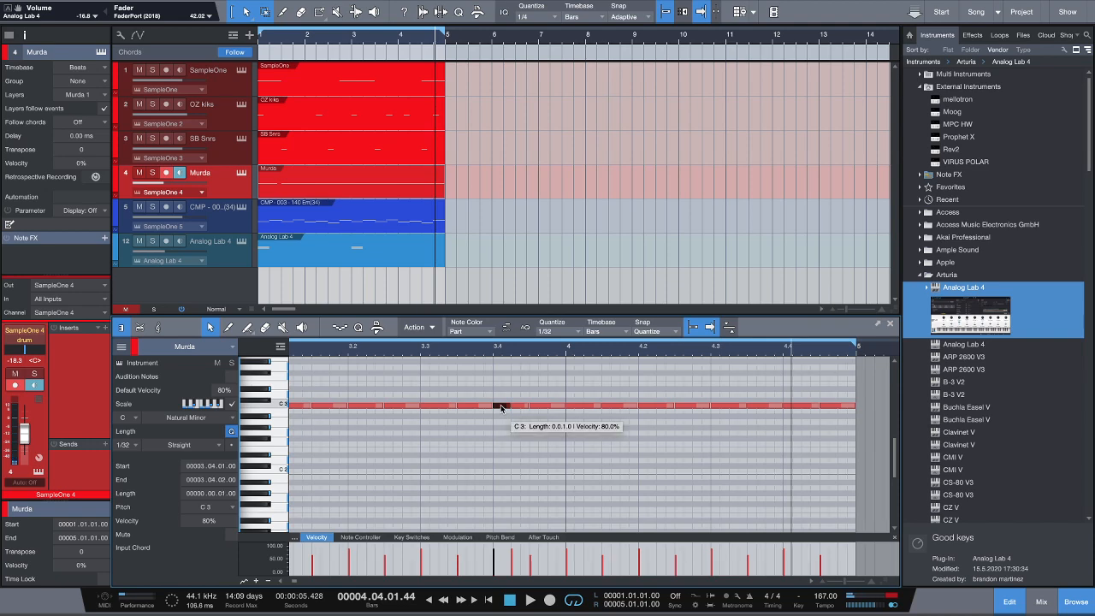
pyautogui.hotkey('alt', 't')
pyautogui.hotkey('alt', 'x')
pyautogui.press('space')
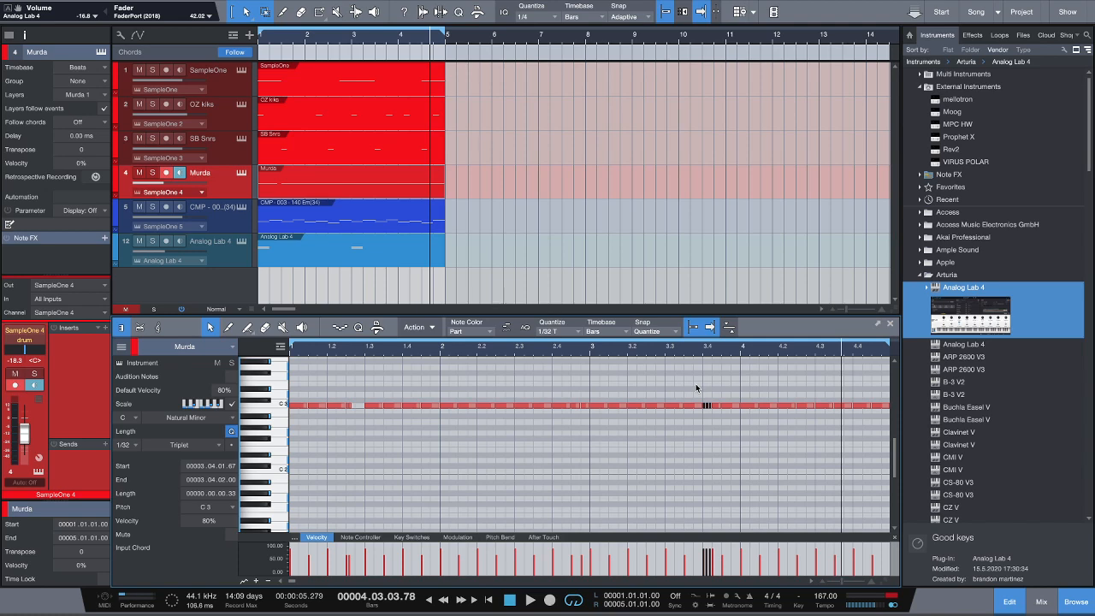
pyautogui.moveTo(663, 403)
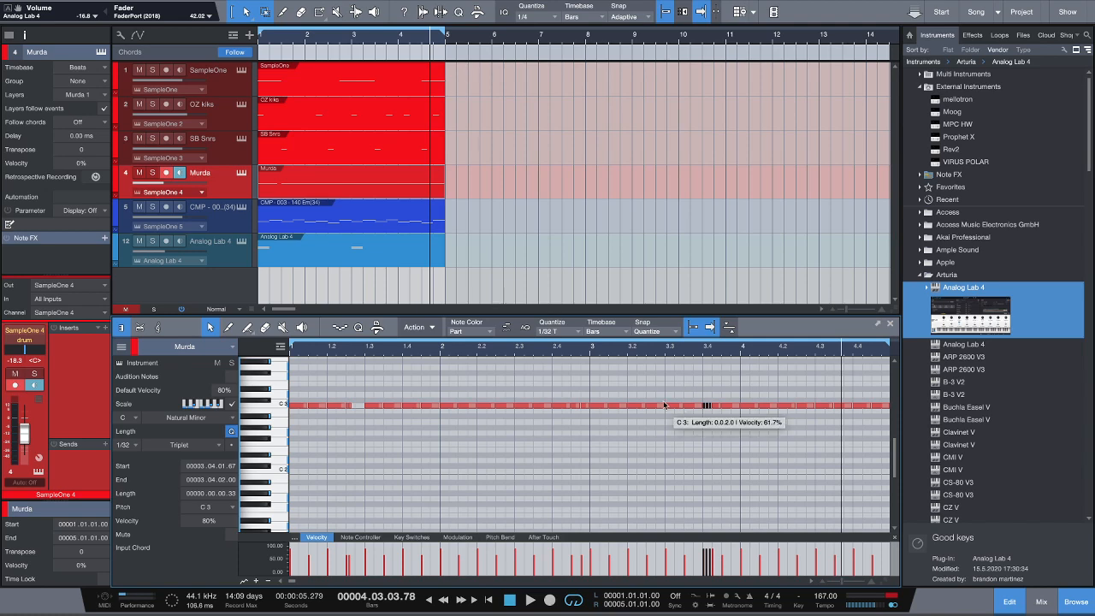
pyautogui.scroll(-4, 415, 367)
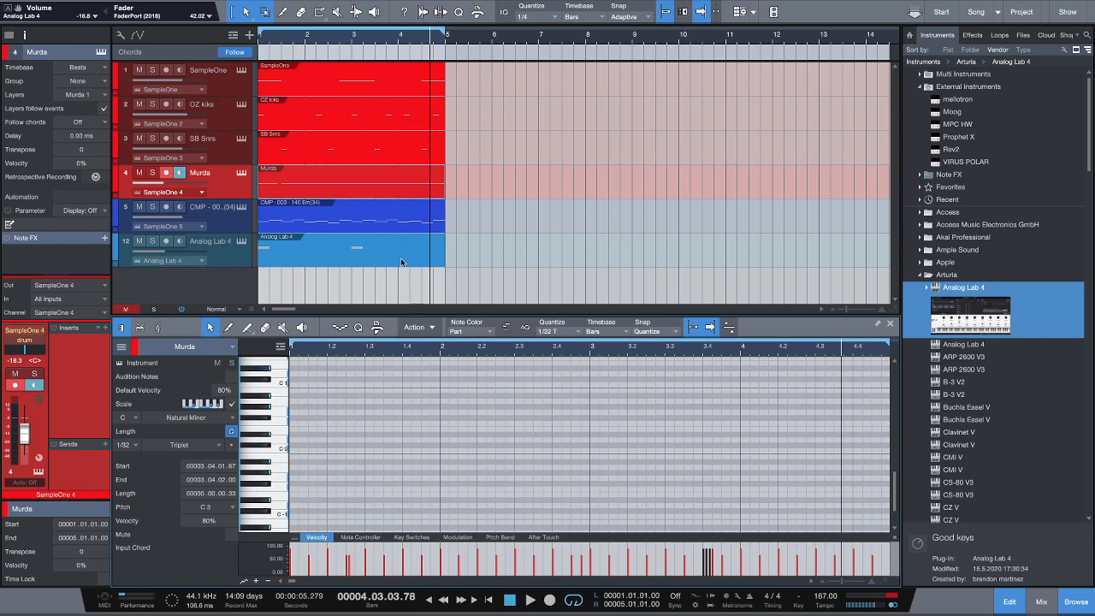
pyautogui.scroll(10, 403, 362)
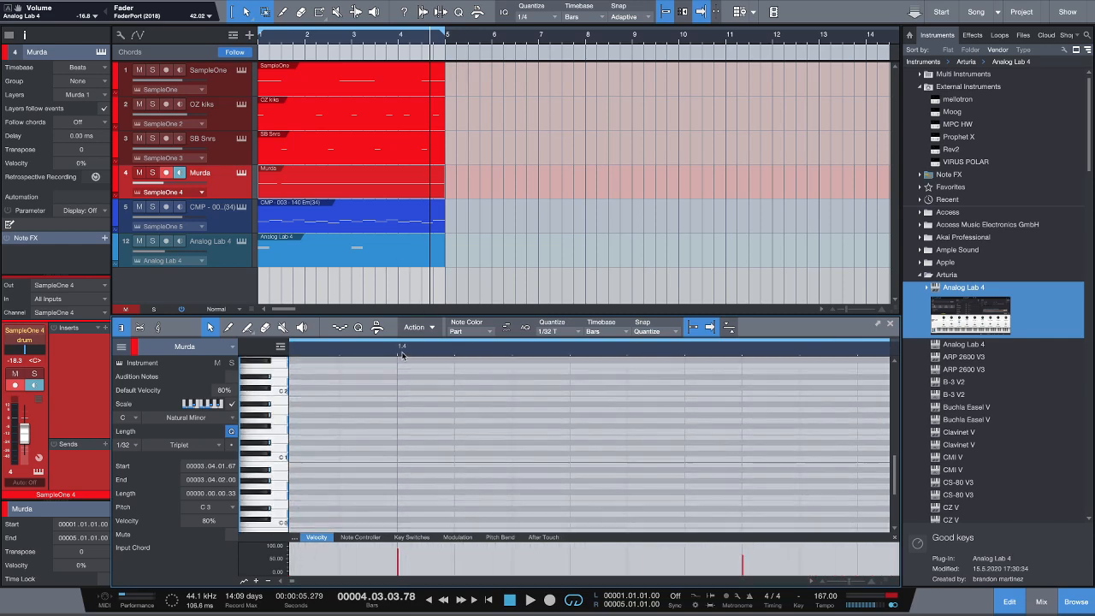
pyautogui.moveTo(402, 352); pyautogui.dragTo(431, 306)
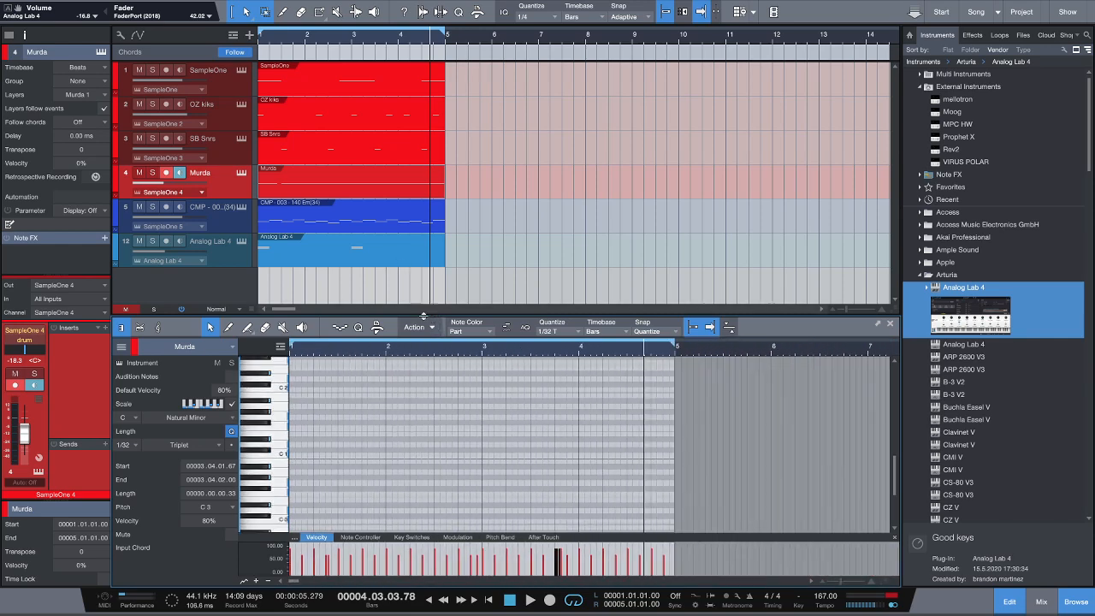
pyautogui.scroll(5, 446, 416)
pyautogui.scroll(1, 445, 416)
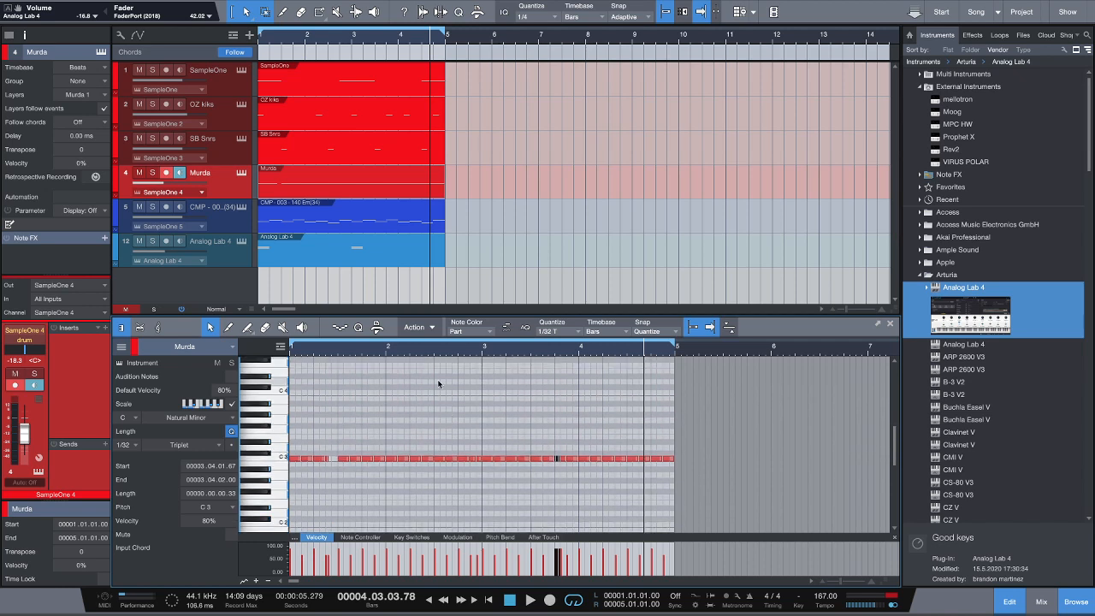
# Open the note editor's track list for the Murda part and display the SB Snrs notes together with it
pyautogui.click(385, 154)
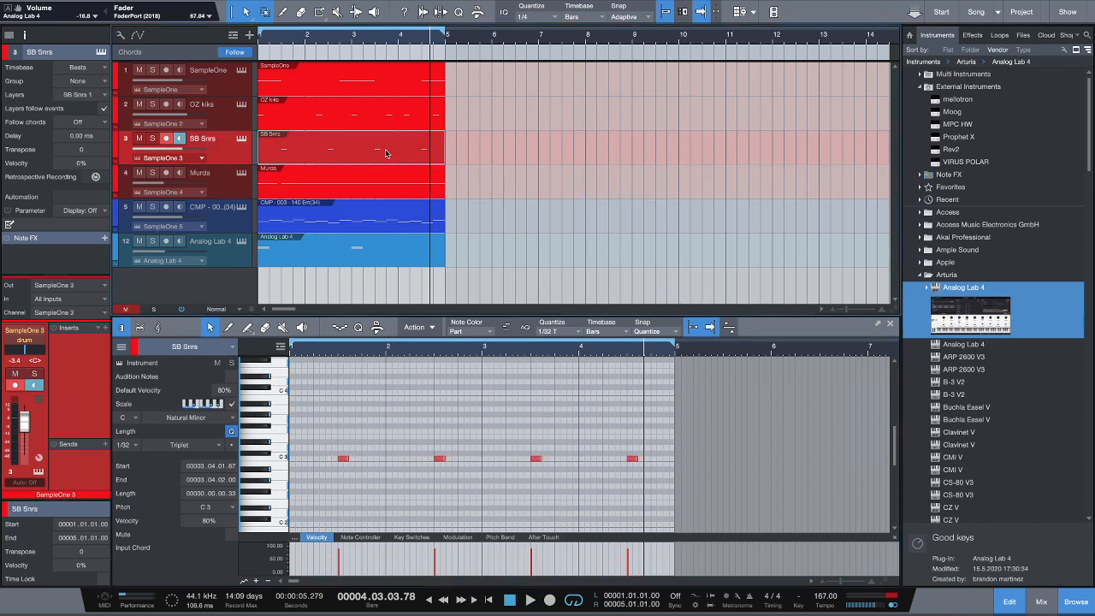
pyautogui.click(391, 189)
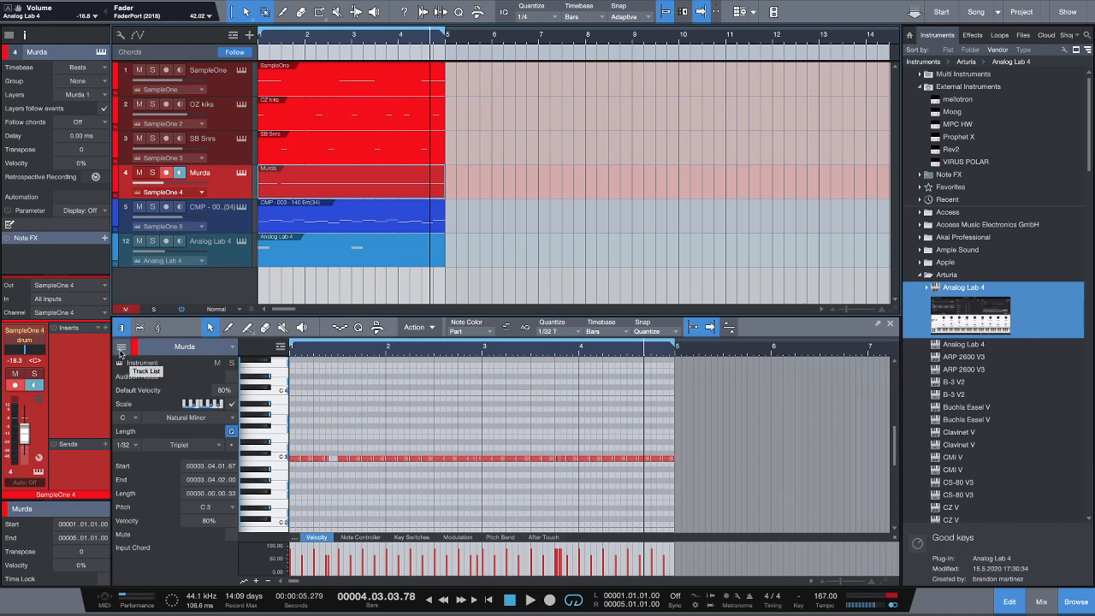
pyautogui.click(120, 347)
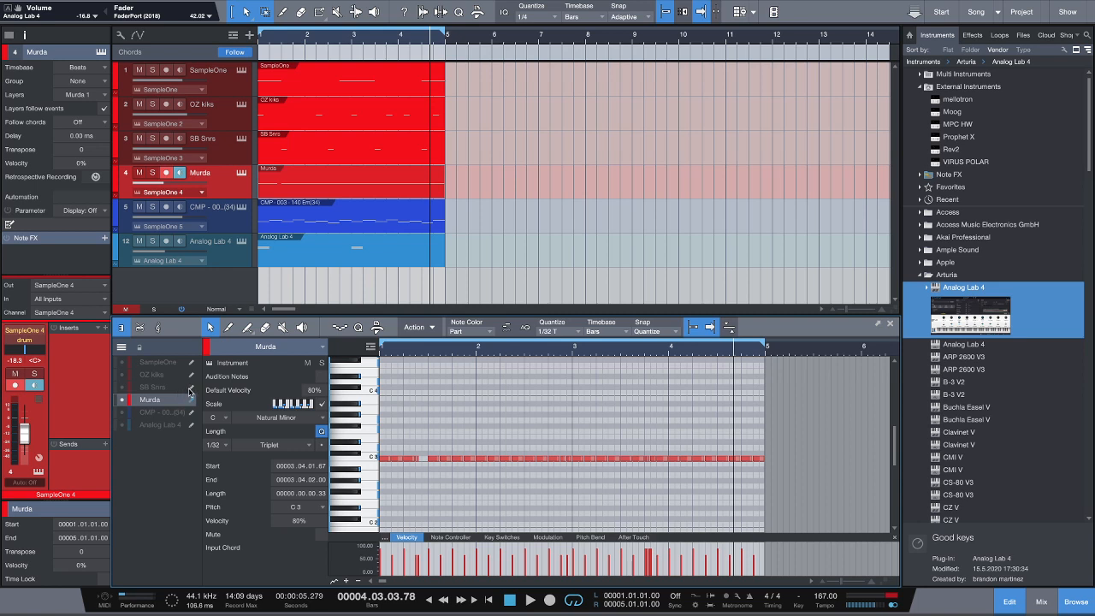
pyautogui.click(123, 389)
pyautogui.click(129, 391)
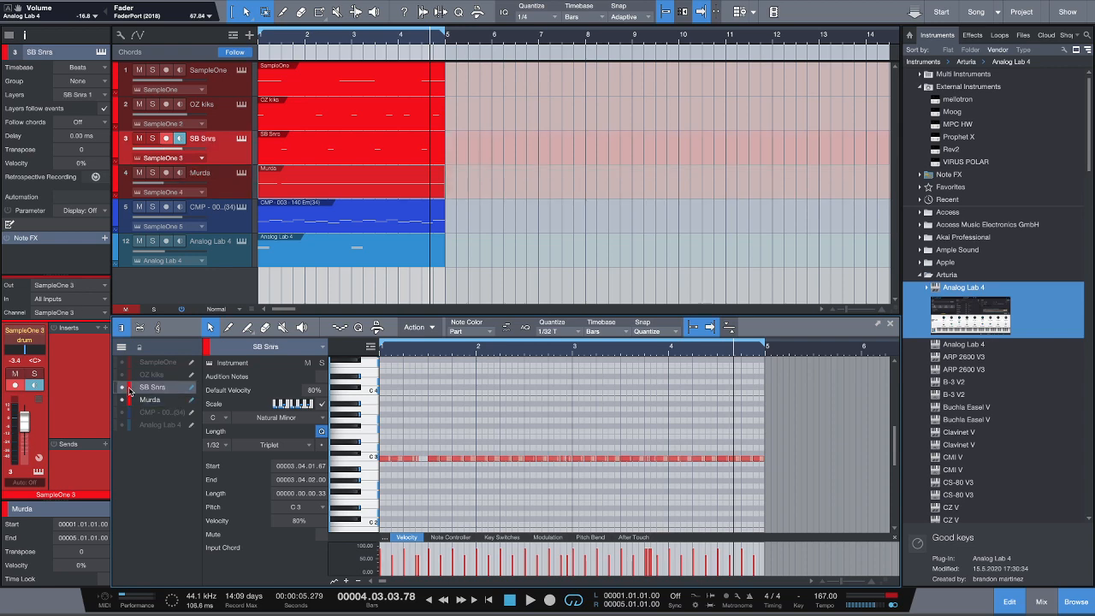
# Recolour the SB Snrs track light green and turn off editing of the Murda notes in the note editor
pyautogui.click(121, 143)
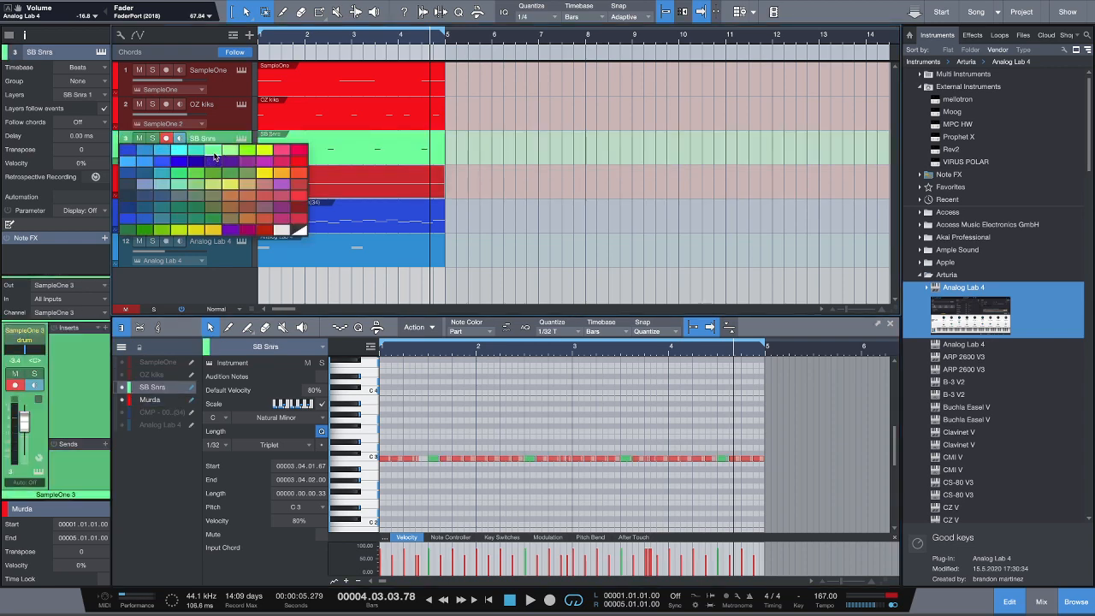
pyautogui.click(215, 156)
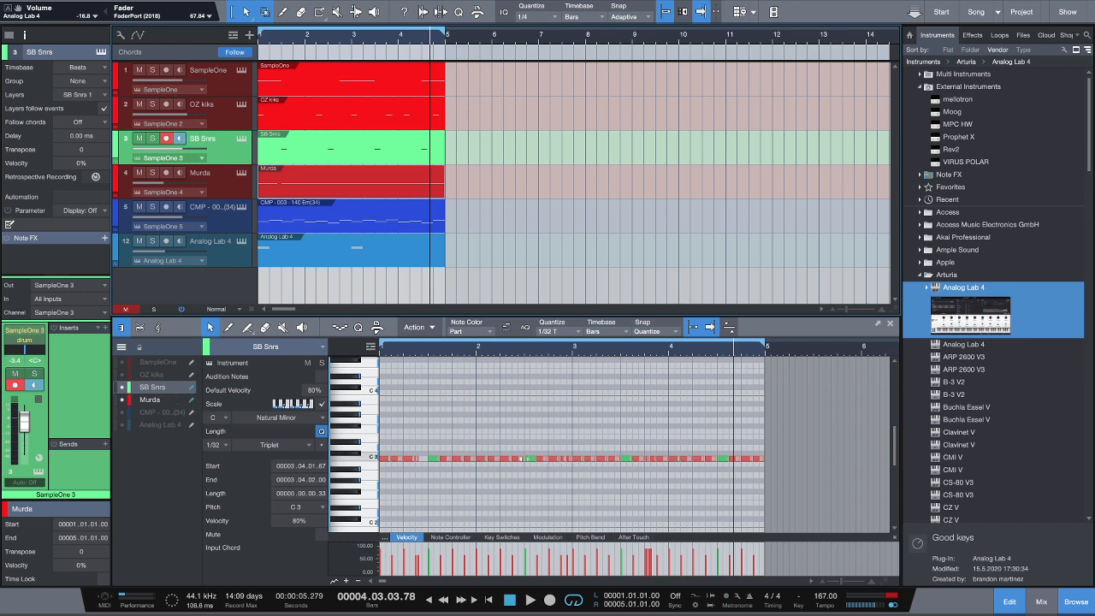
pyautogui.click(192, 402)
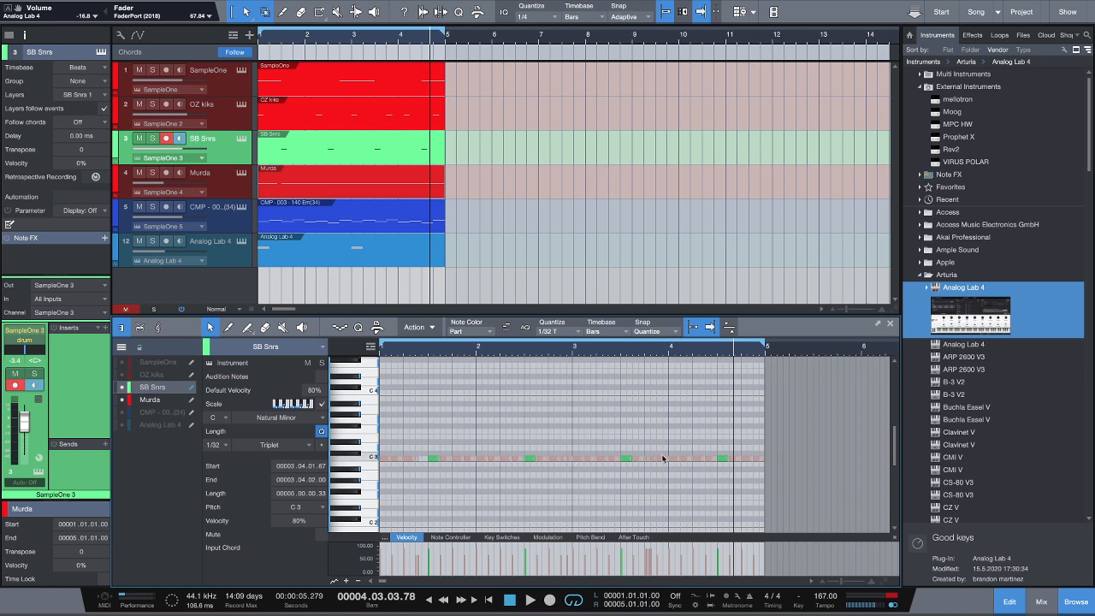
# Set the quantize to straight 1/8, add C 3 snare notes at 3.1.3, 3.4.3 and 1.4.3, and play the loop
pyautogui.scroll(1, 479, 464)
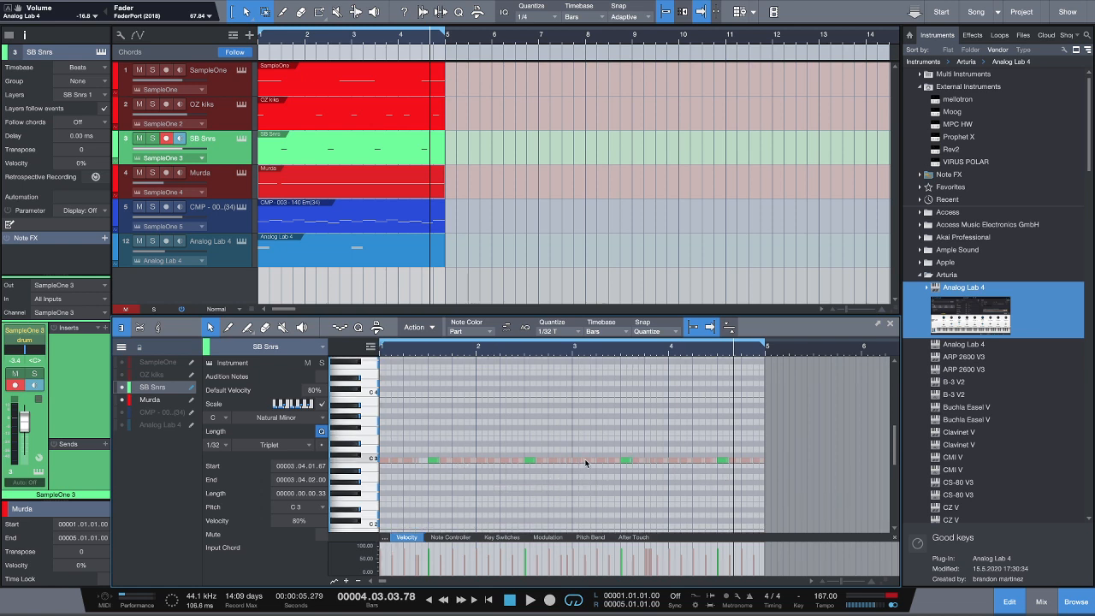
pyautogui.hotkey('alt', '4')
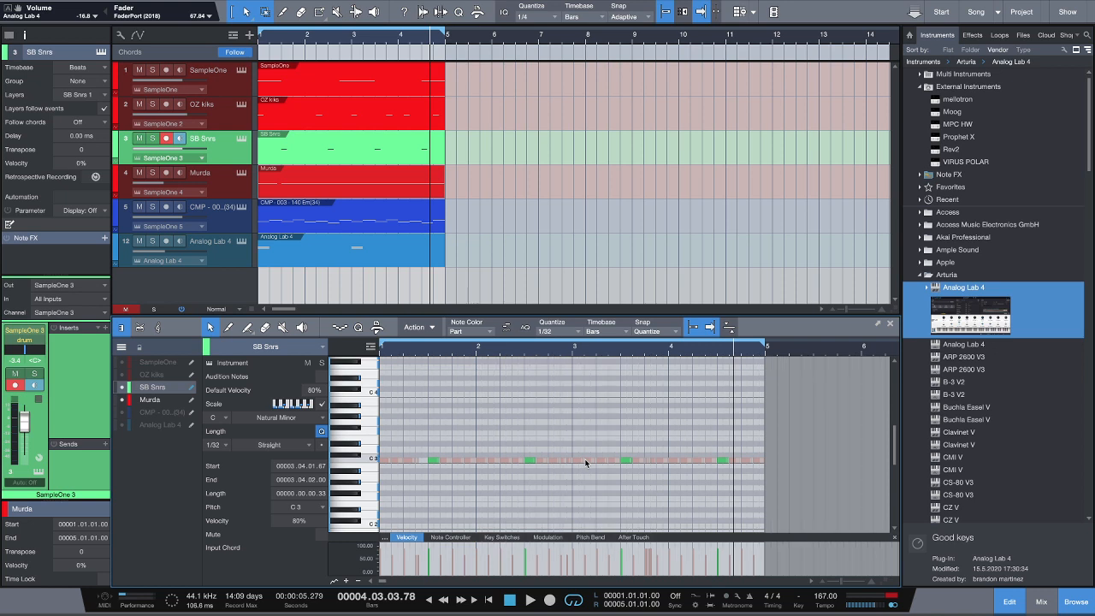
pyautogui.hotkey('alt', '2')
pyautogui.hotkey('alt', '6')
pyautogui.hscroll(2, 585, 462)
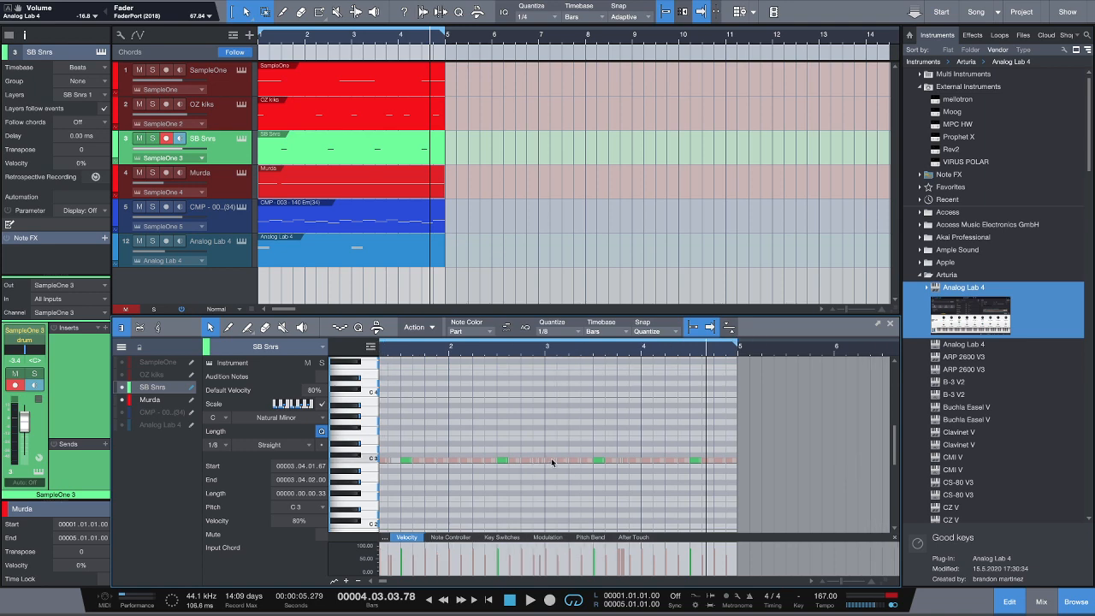
pyautogui.hscroll(2, 553, 463)
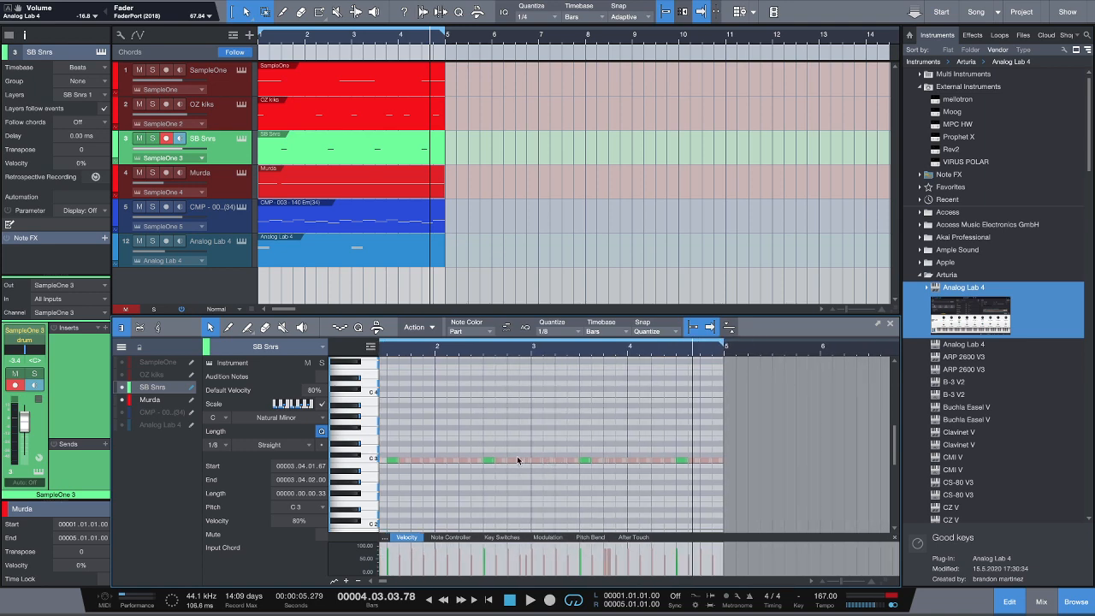
pyautogui.scroll(1, 544, 463)
pyautogui.doubleClick(547, 465)
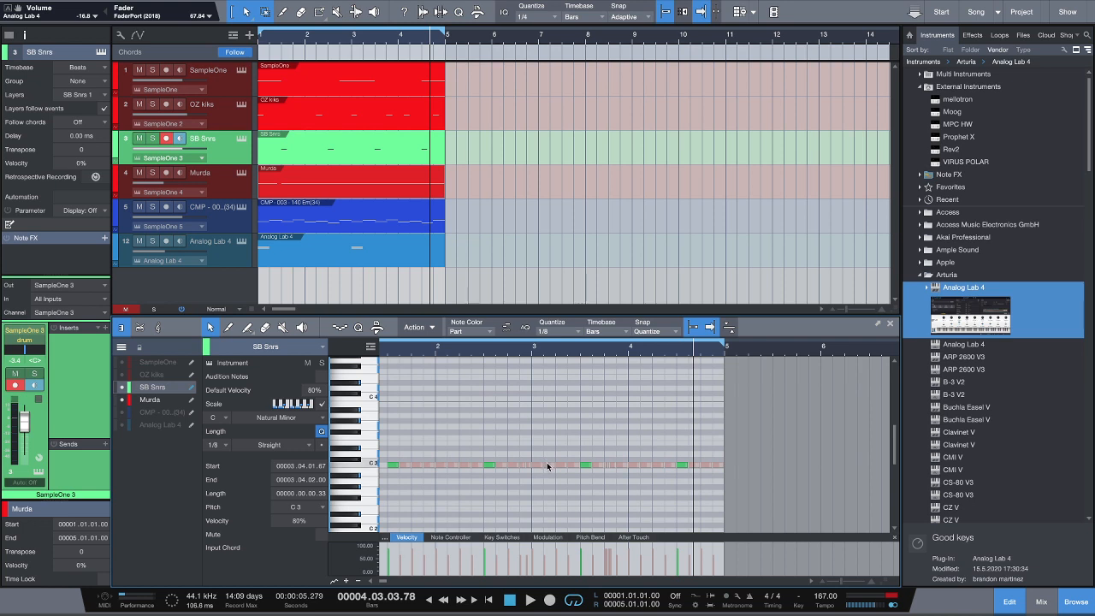
pyautogui.doubleClick(621, 464)
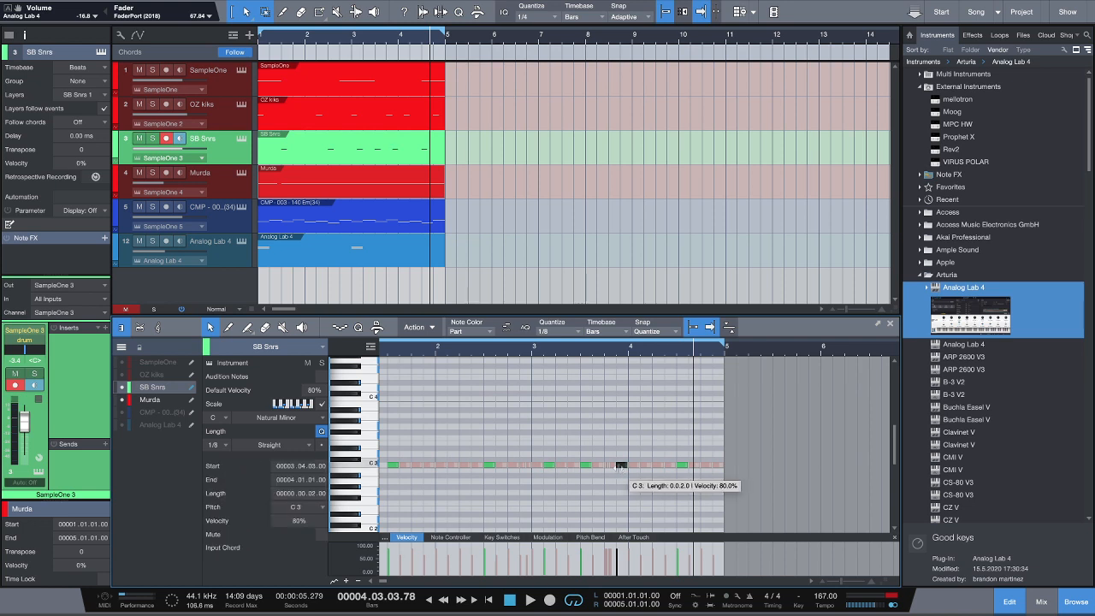
pyautogui.hscroll(-5, 513, 466)
pyautogui.doubleClick(468, 464)
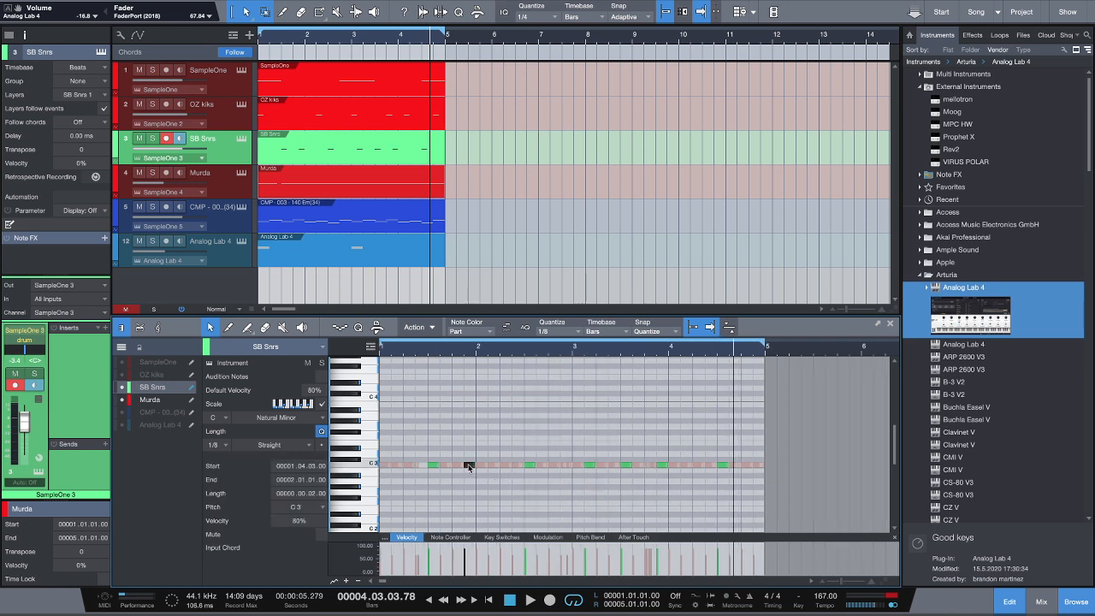
pyautogui.press('space')
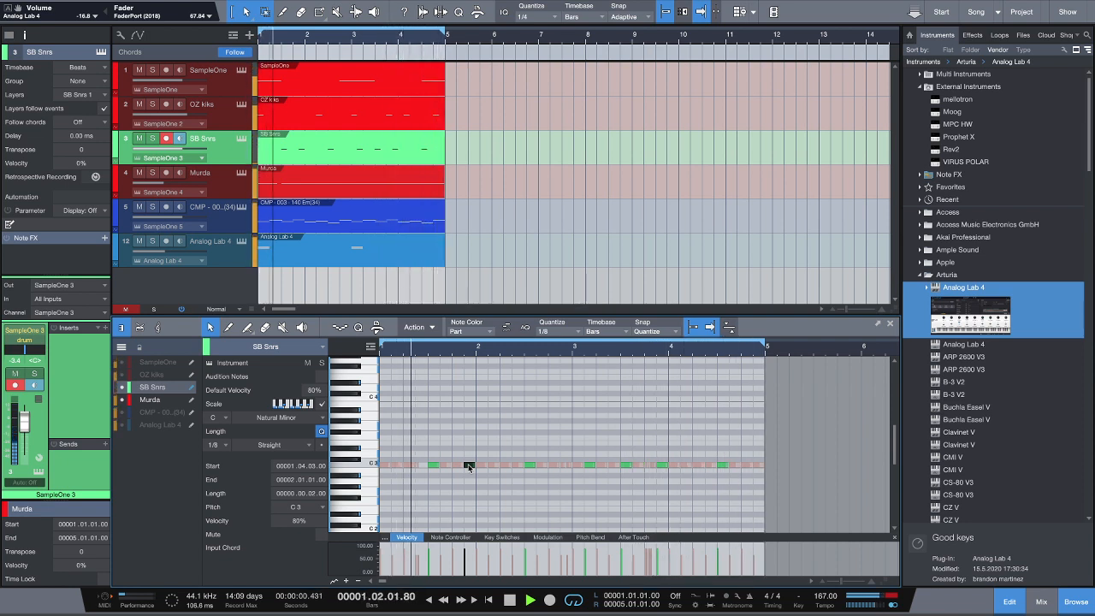
# Stop playback and lower the velocity of the snare notes at 1.4.3, 3.1.3 and 3.4.3 to about 38%
pyautogui.press('space')
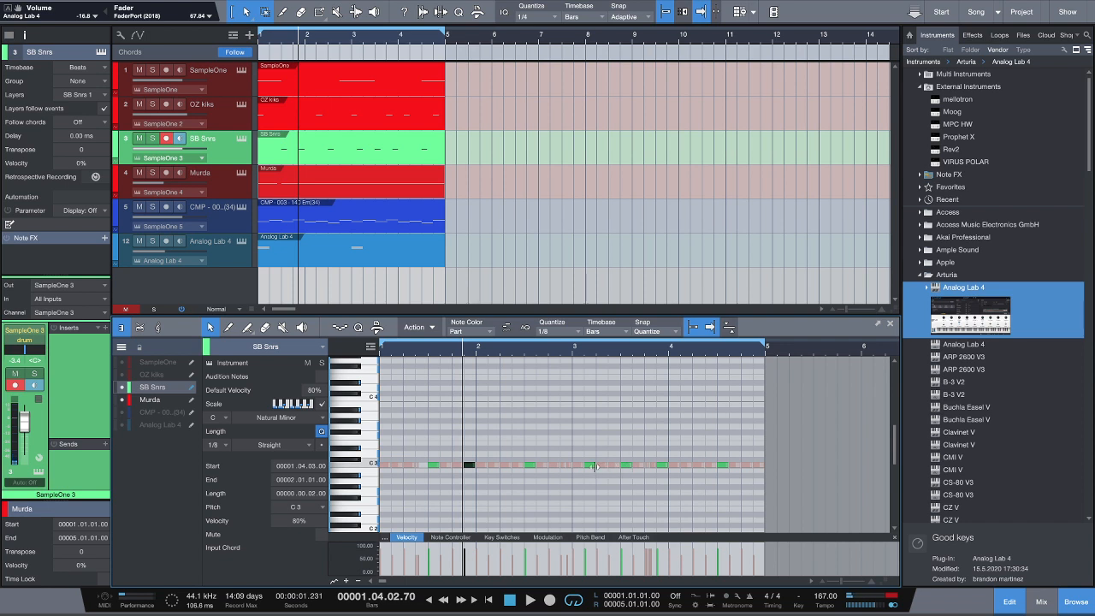
pyautogui.keyDown('shift'); pyautogui.click(590, 465); pyautogui.keyUp('shift')
pyautogui.keyDown('shift'); pyautogui.click(662, 465); pyautogui.keyUp('shift')
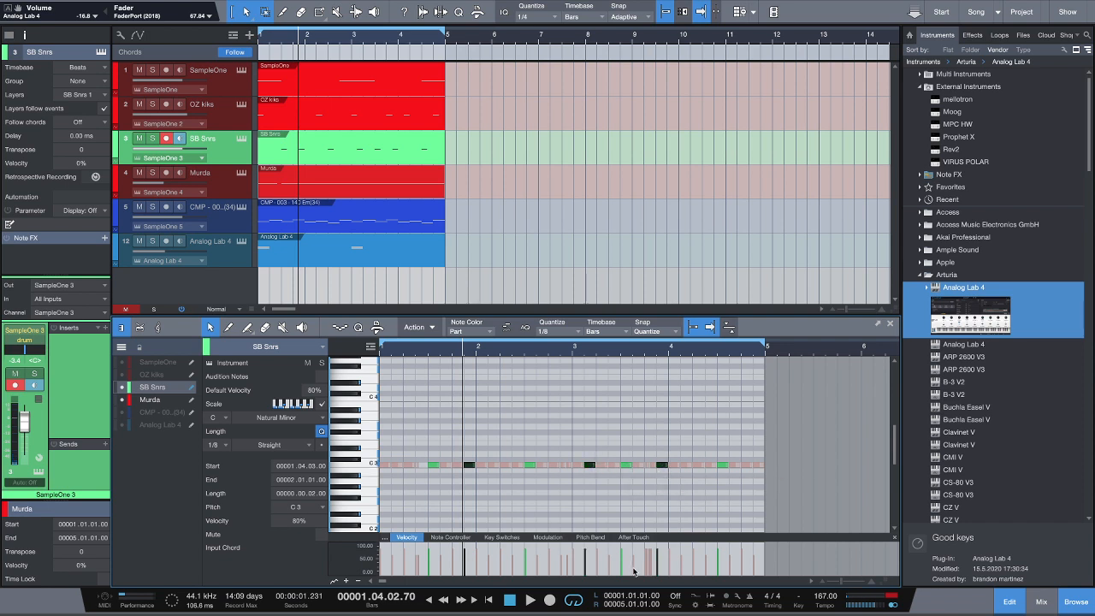
pyautogui.moveTo(653, 556); pyautogui.dragTo(656, 569)
# Raise the Amp velocity strength of the SB Snrs SampleOne instrument to 100%, close it, and play the loop from the start
pyautogui.click(241, 138)
pyautogui.moveTo(779, 331); pyautogui.dragTo(775, 150)
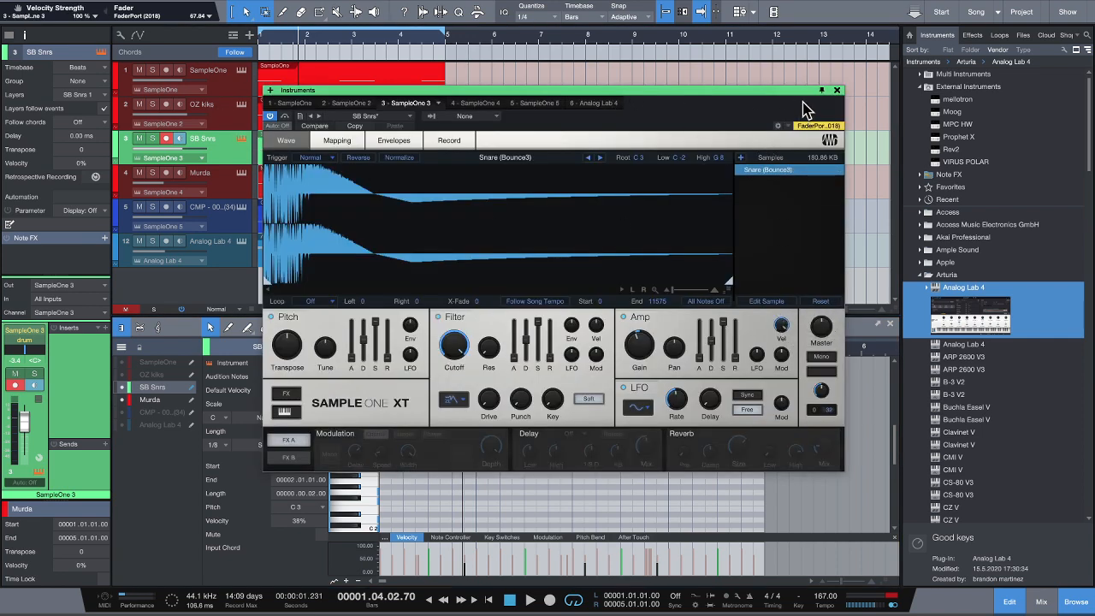
pyautogui.click(837, 90)
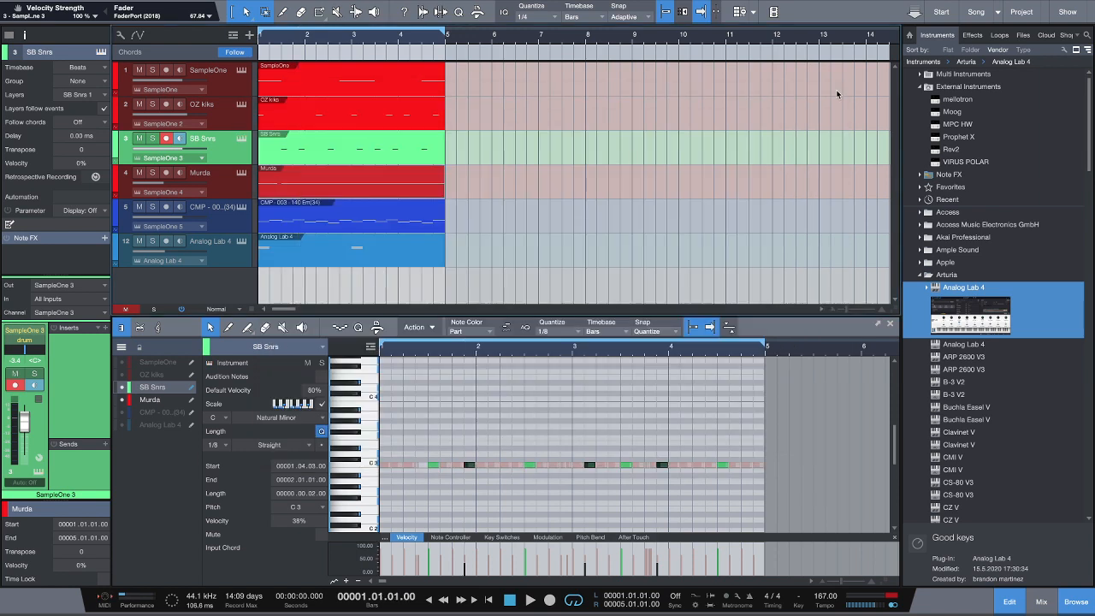
pyautogui.press('space')
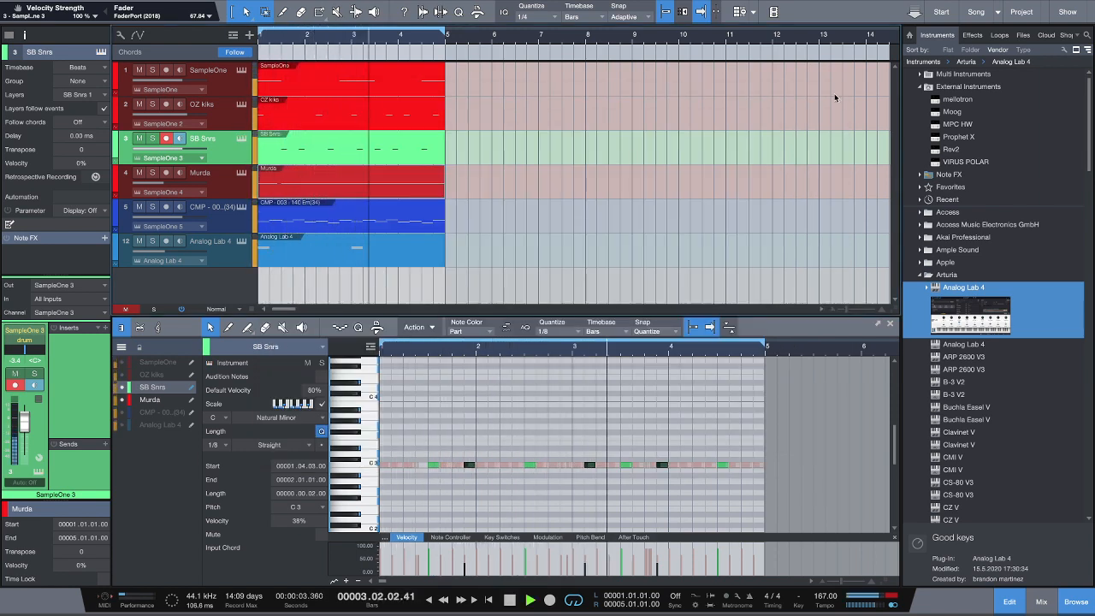
# Switch the quantize to straight 1/16, split the snare note at 3.1.3 on that grid, and play the result briefly
pyautogui.click(630, 498)
pyautogui.click(590, 465)
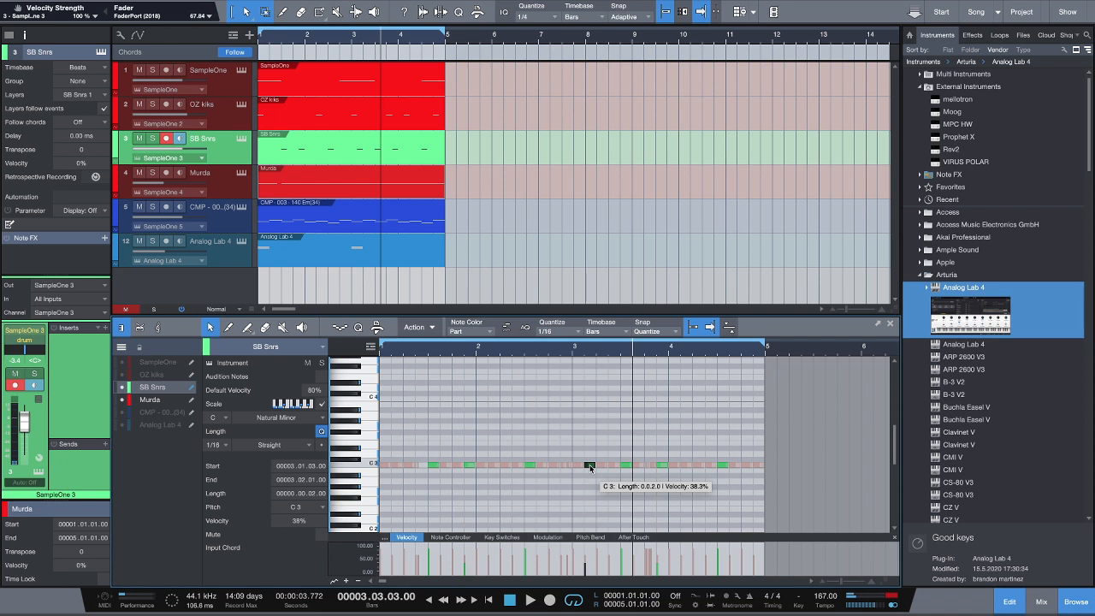
pyautogui.keyDown('alt'); pyautogui.click(590, 466); pyautogui.keyUp('alt')
pyautogui.press('space')
pyautogui.click(605, 490)
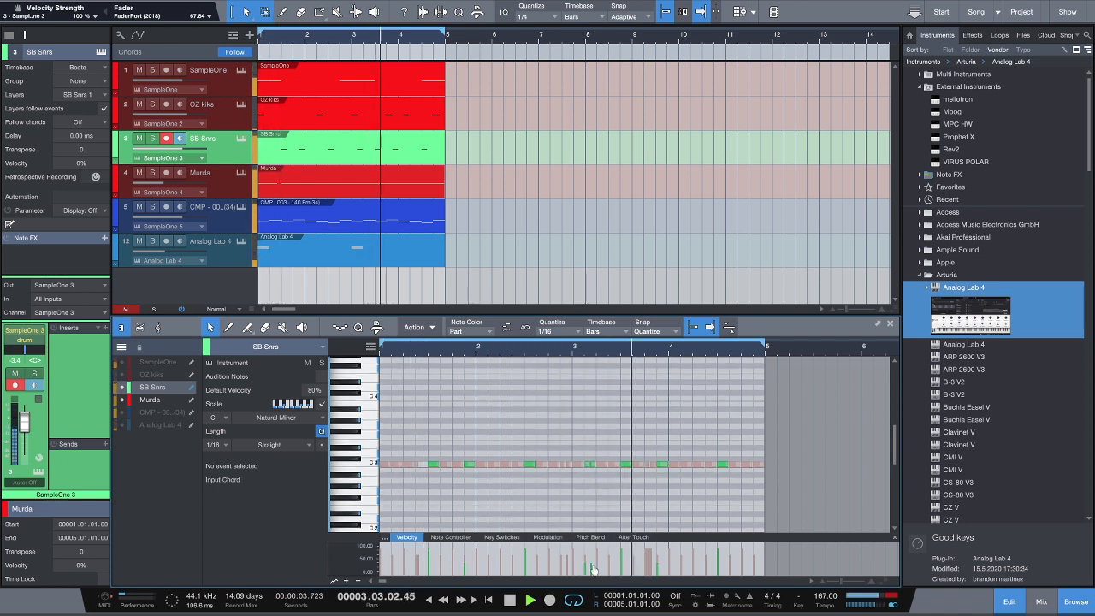
pyautogui.press('space')
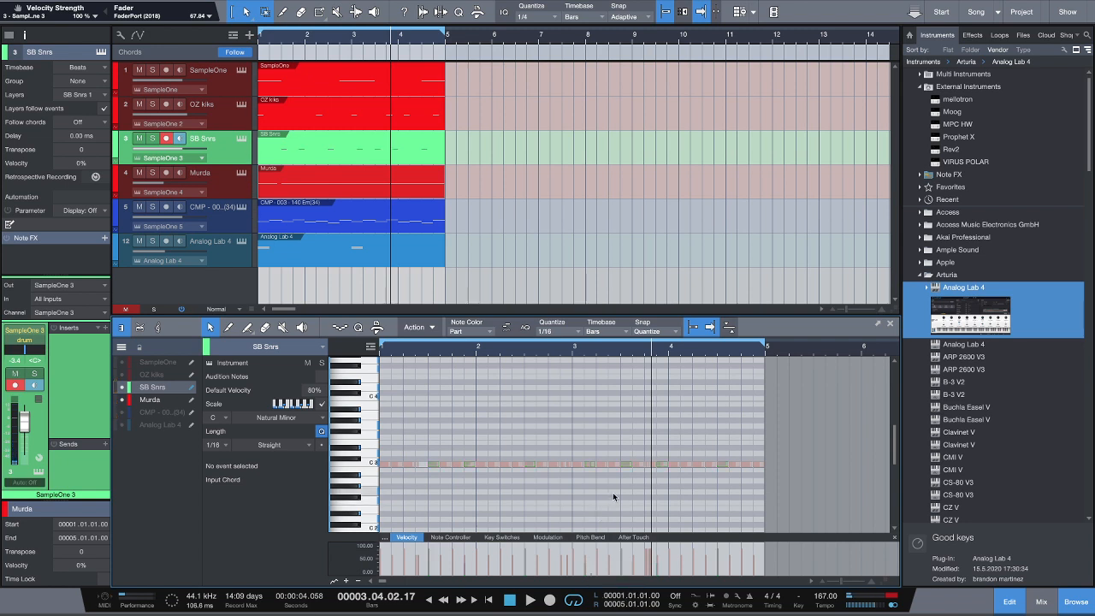
# Play the loop briefly, then stop it and recolour the SB Snrs track red
pyautogui.press('space')
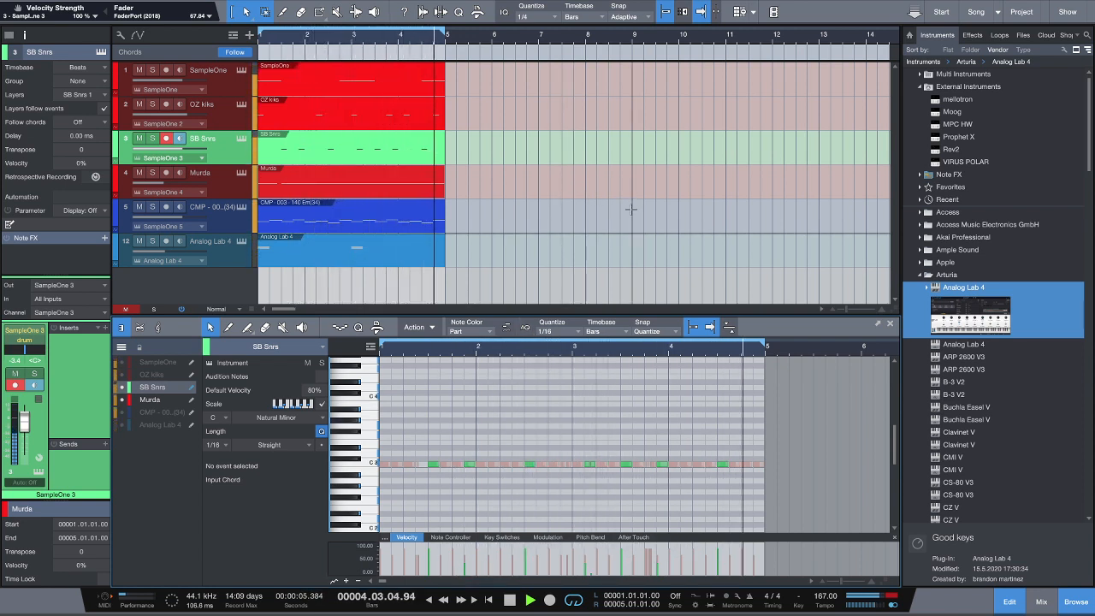
pyautogui.press('space')
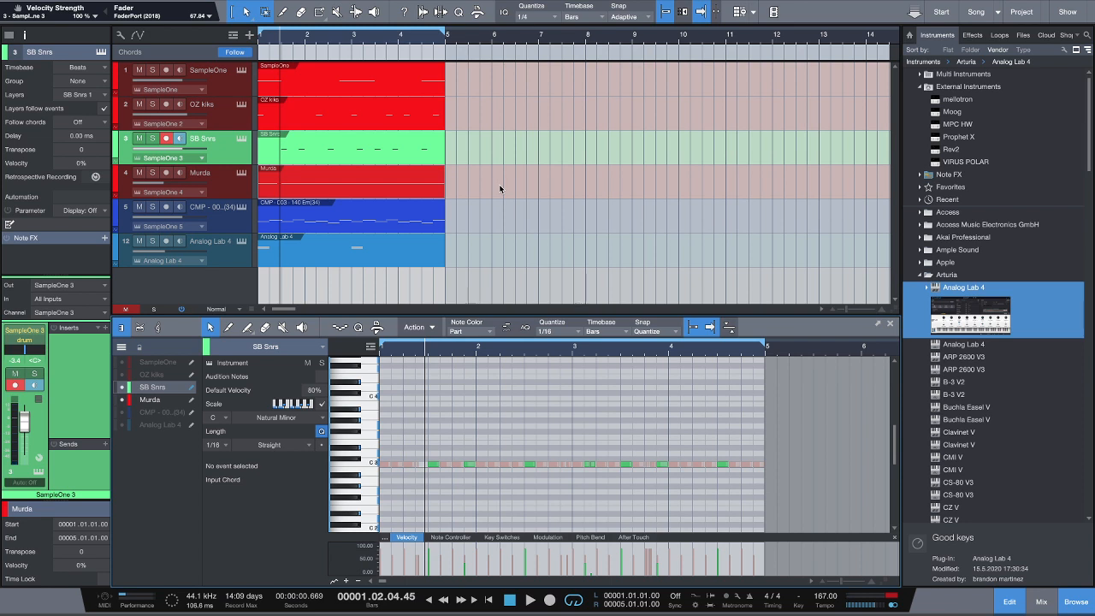
pyautogui.click(121, 147)
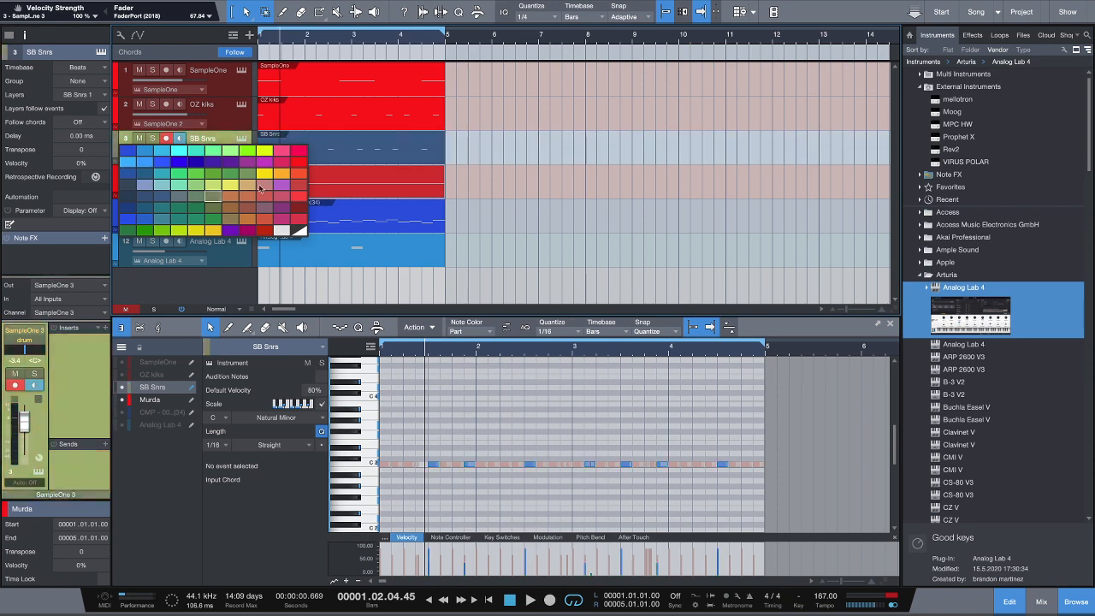
pyautogui.click(300, 163)
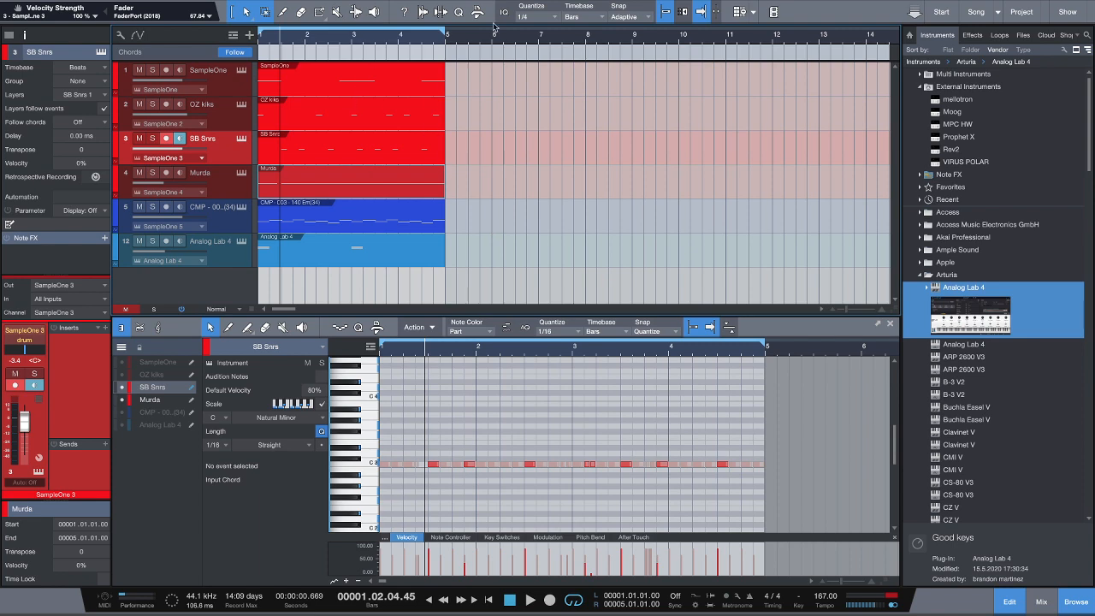
# Duplicate the four-bar parts on all six tracks and extend the loop range to bar 9
pyautogui.moveTo(487, 40); pyautogui.dragTo(485, 34)
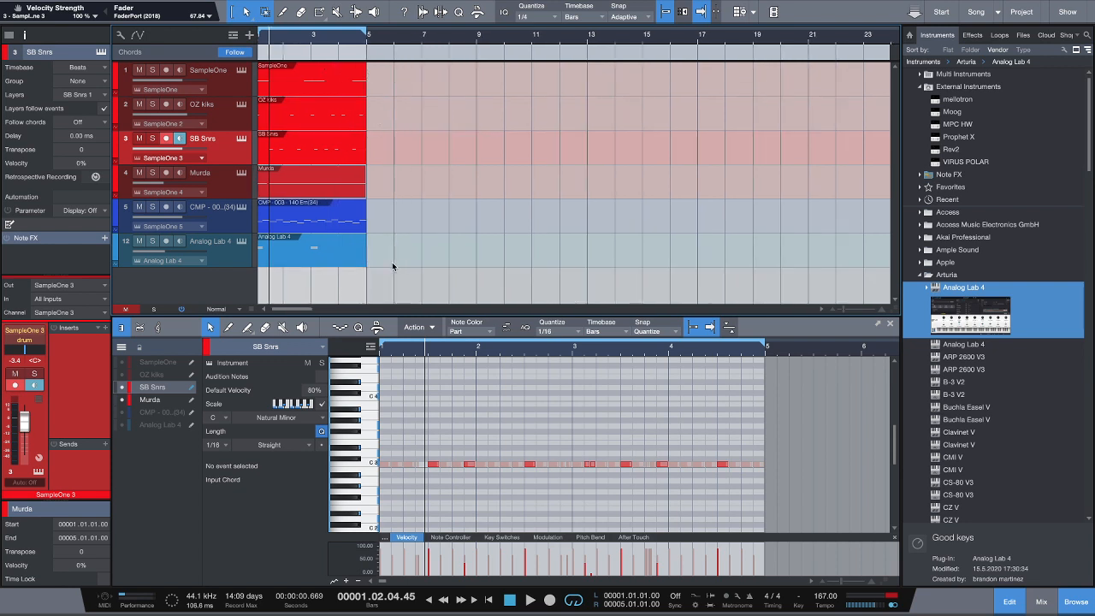
pyautogui.moveTo(425, 263); pyautogui.dragTo(220, 92)
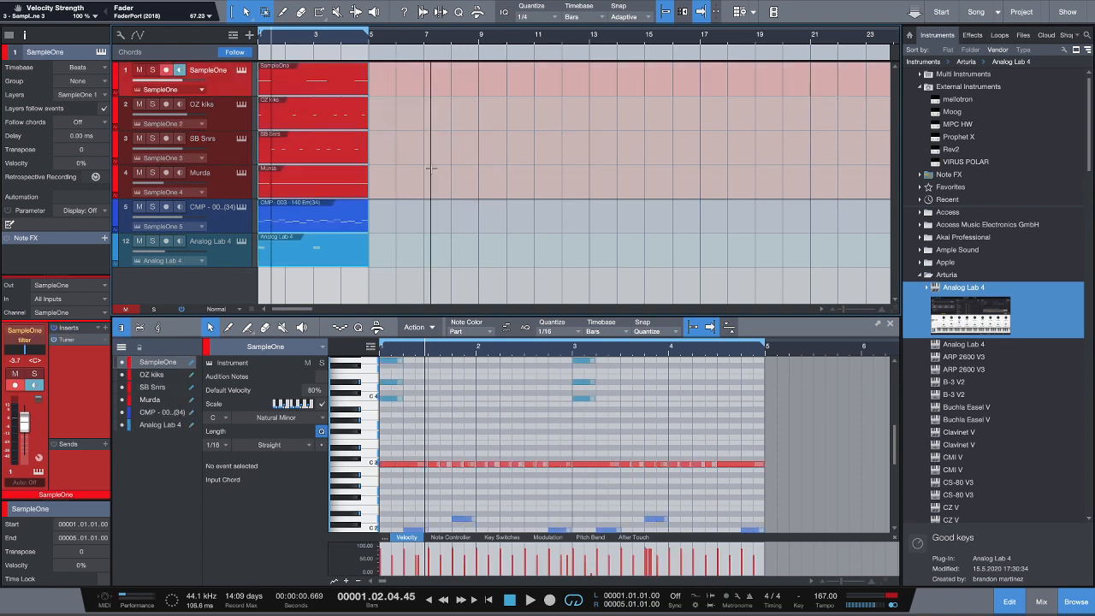
pyautogui.press('d')
pyautogui.moveTo(368, 34); pyautogui.dragTo(479, 51)
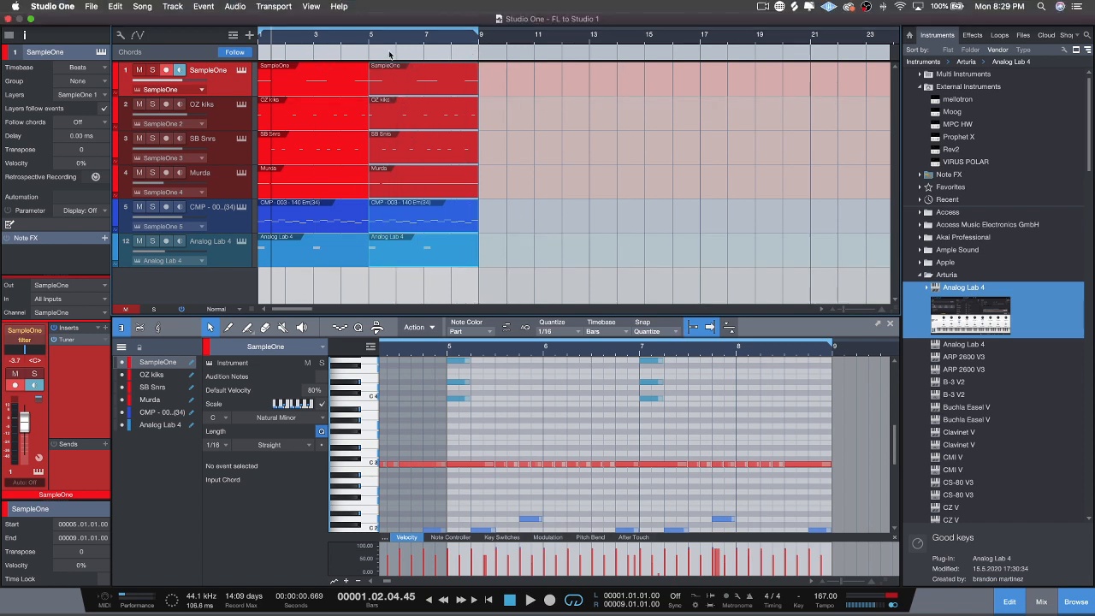
# Select all parts between bars 1 and 9 and merge the events on every track
pyautogui.moveTo(525, 297); pyautogui.dragTo(223, 79)
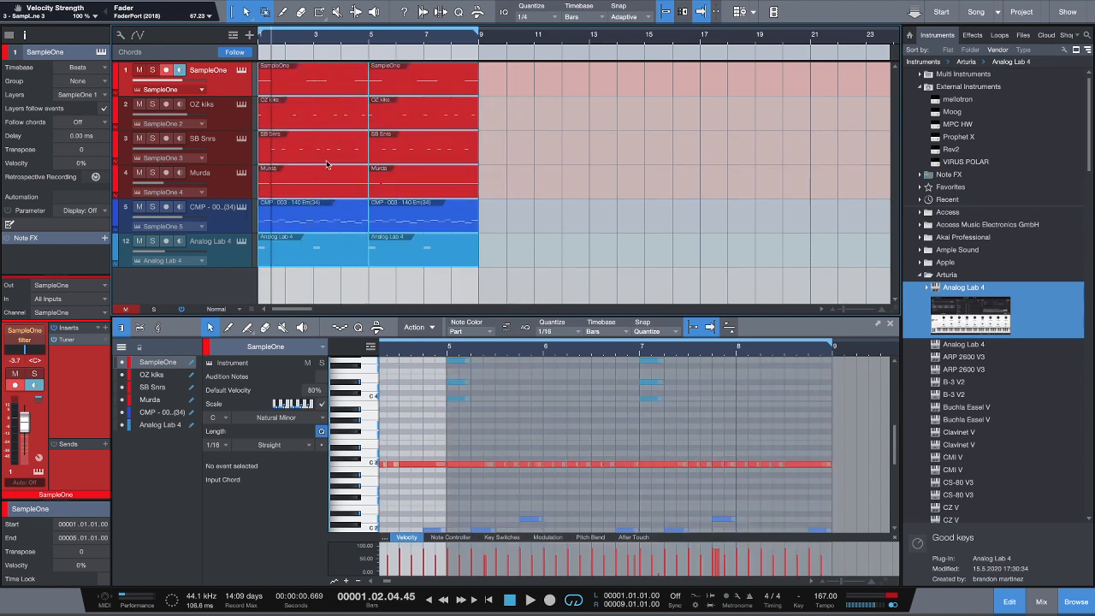
pyautogui.rightClick(421, 192)
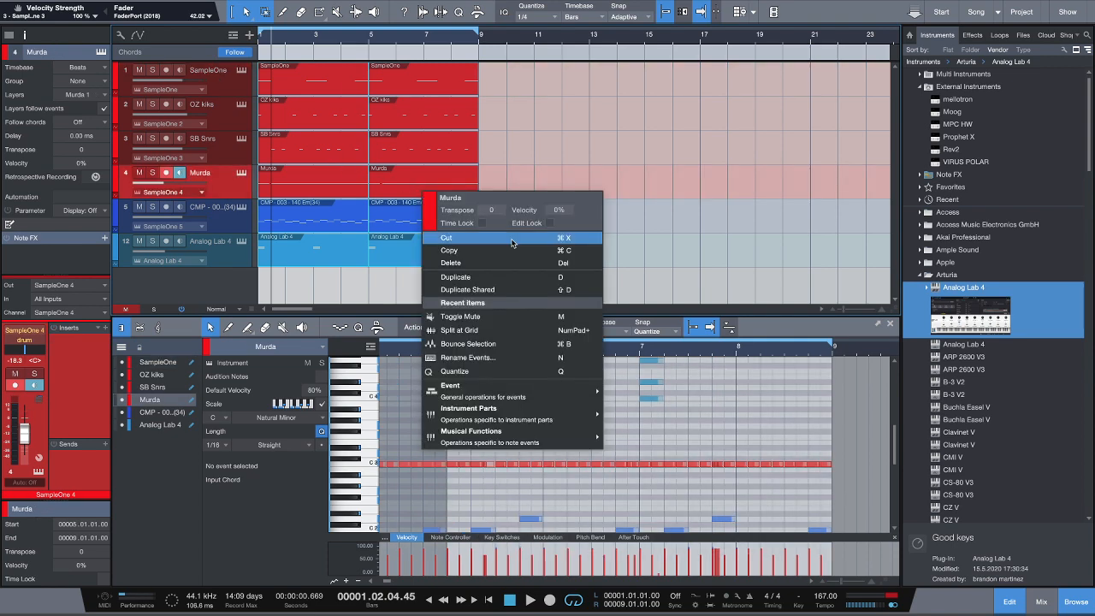
pyautogui.moveTo(538, 389)
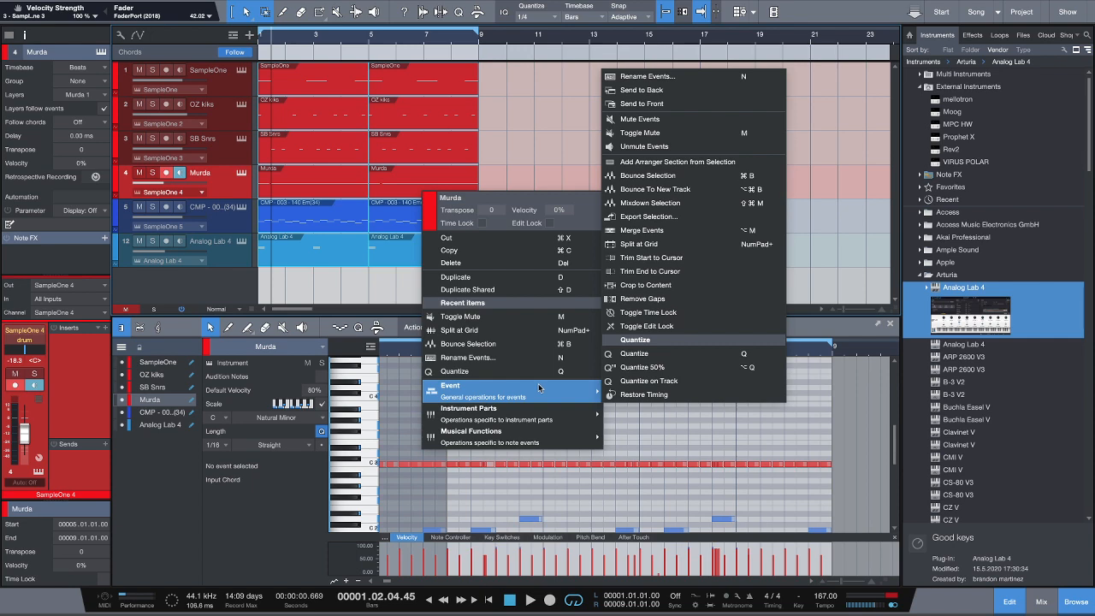
pyautogui.click(671, 231)
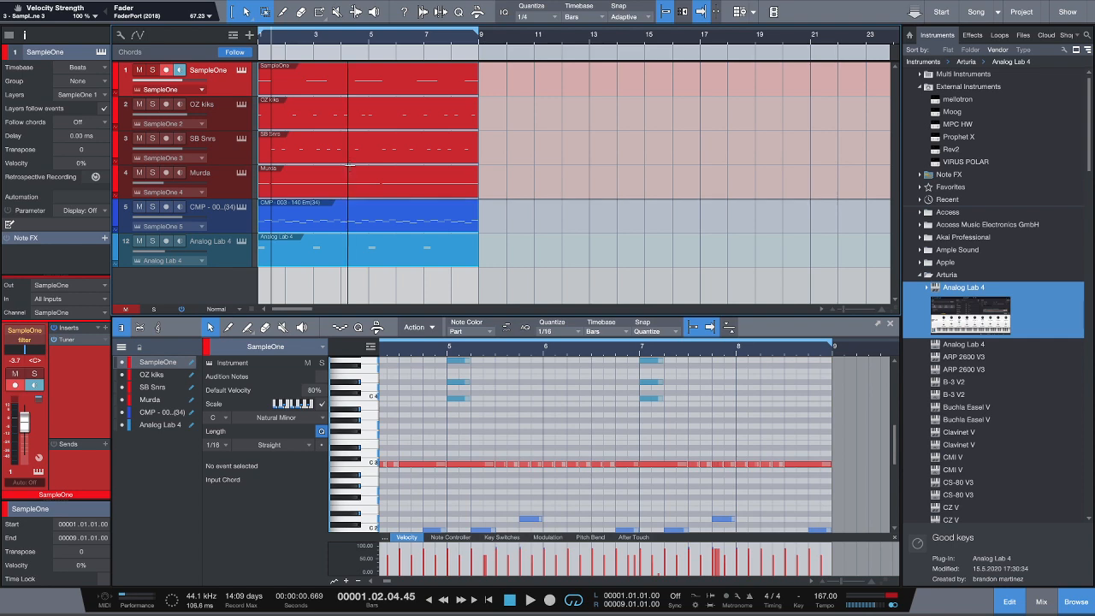
# Show the Arranger track above the tracks in the arrangement
pyautogui.moveTo(338, 40); pyautogui.dragTo(356, 15)
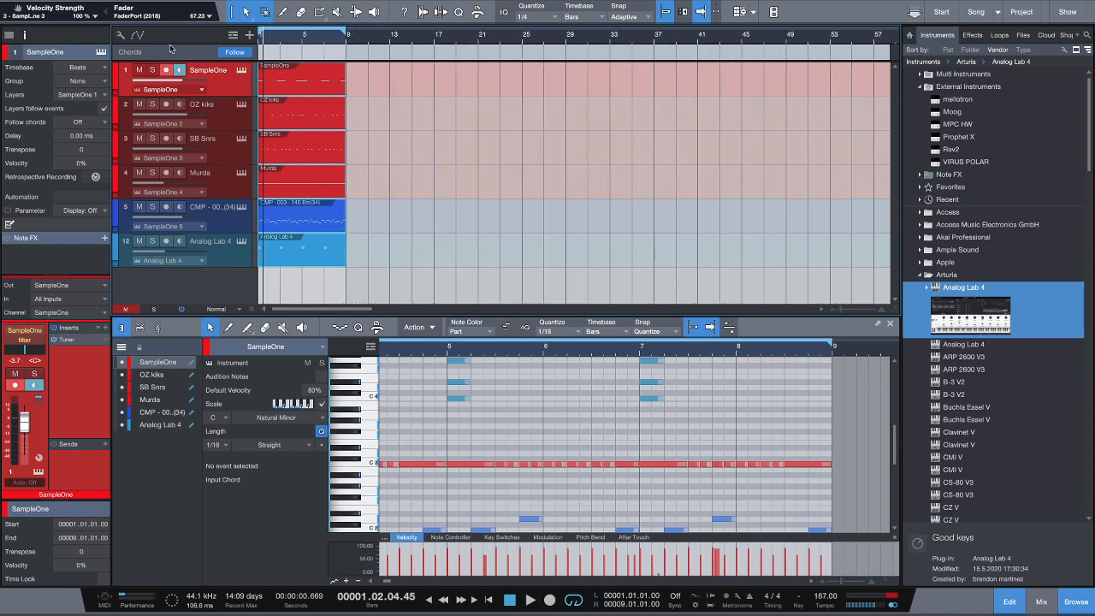
pyautogui.click(232, 36)
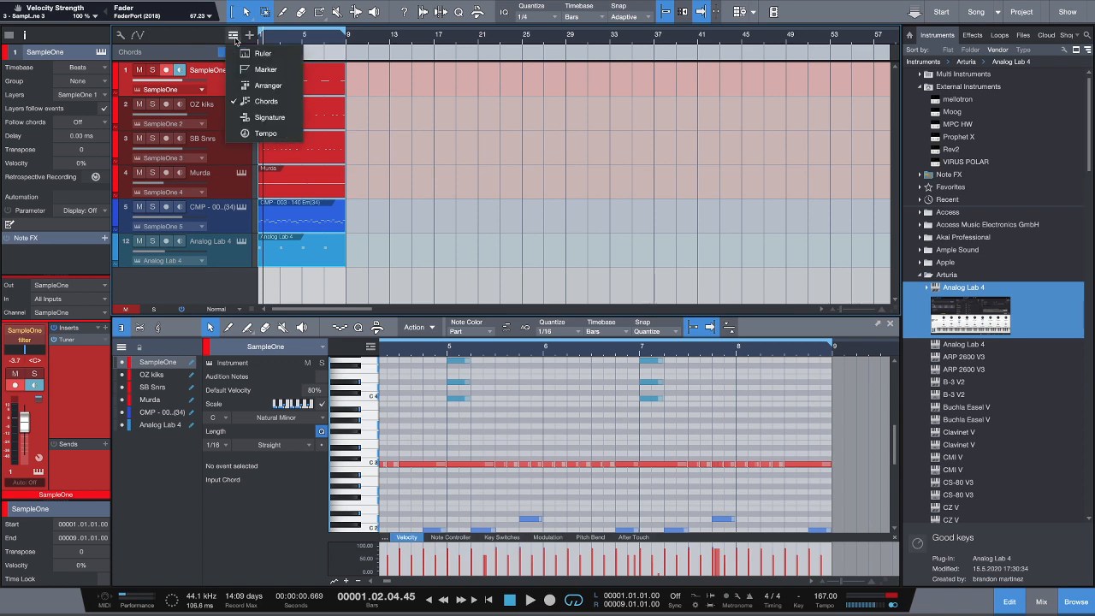
pyautogui.click(265, 85)
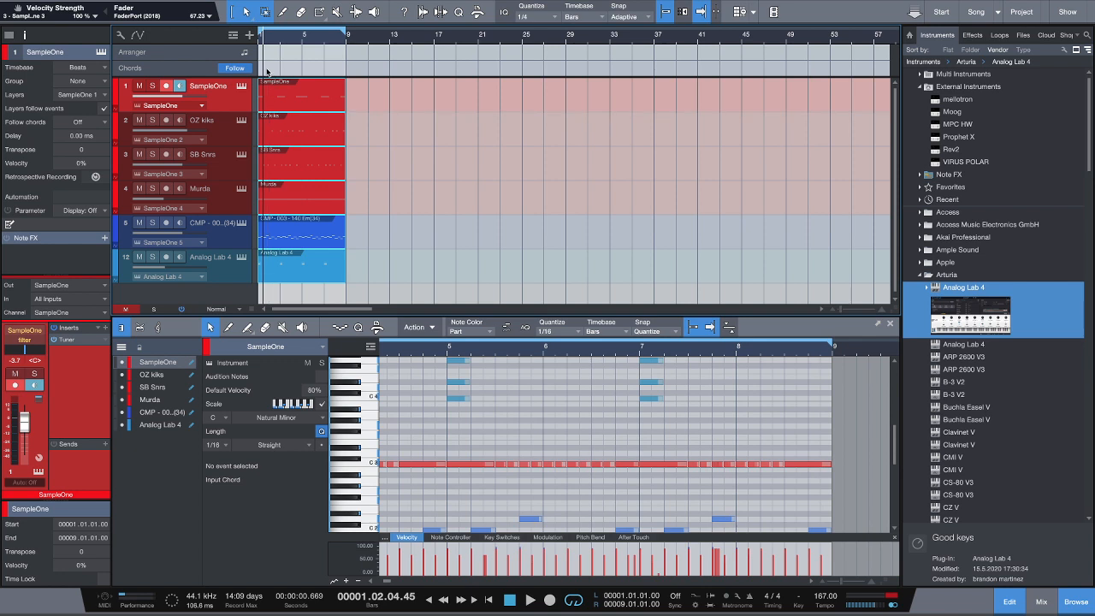
pyautogui.doubleClick(267, 71)
pyautogui.rightClick(292, 73)
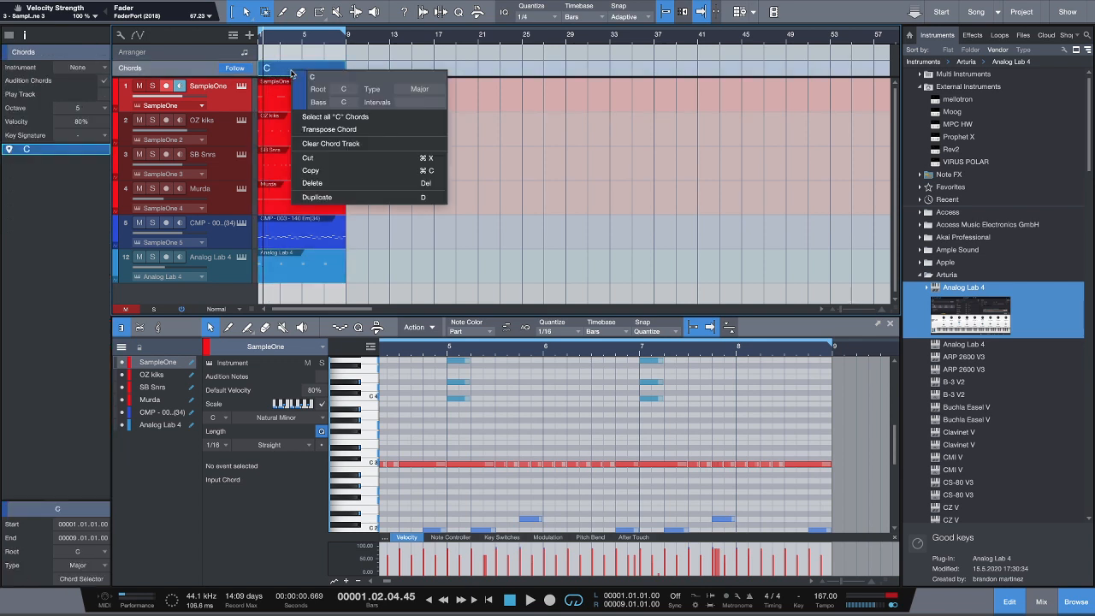
pyautogui.click(296, 69)
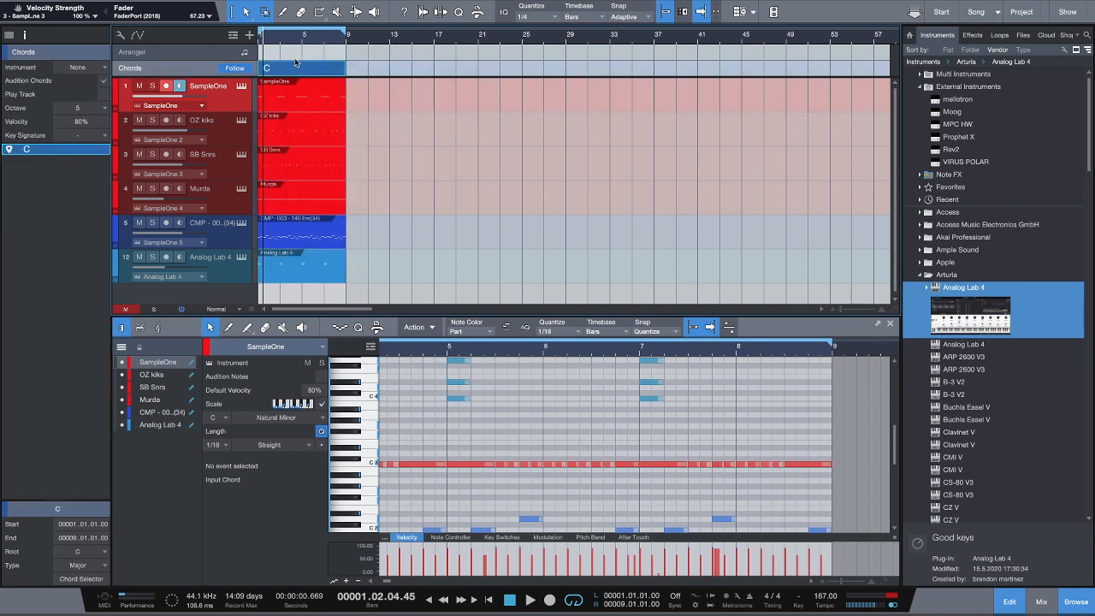
pyautogui.press('Delete')
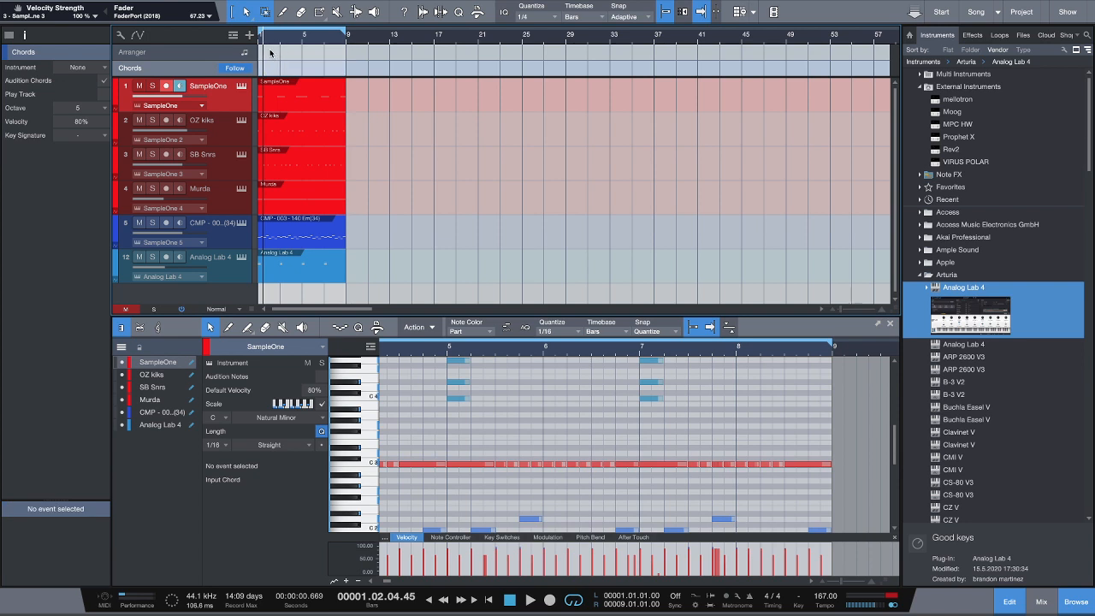
# Create an Intro arranger section over bars 1 to 9 and duplicate it five times, up to bar 49
pyautogui.doubleClick(268, 53)
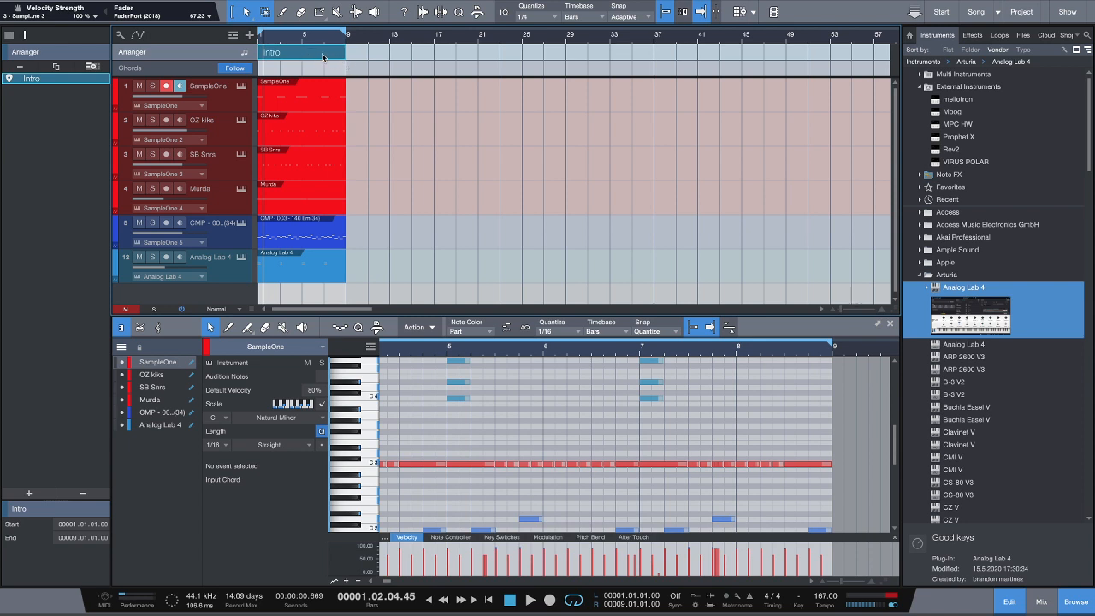
pyautogui.press('d')
pyautogui.press('d')
pyautogui.press('d')
pyautogui.press('d')
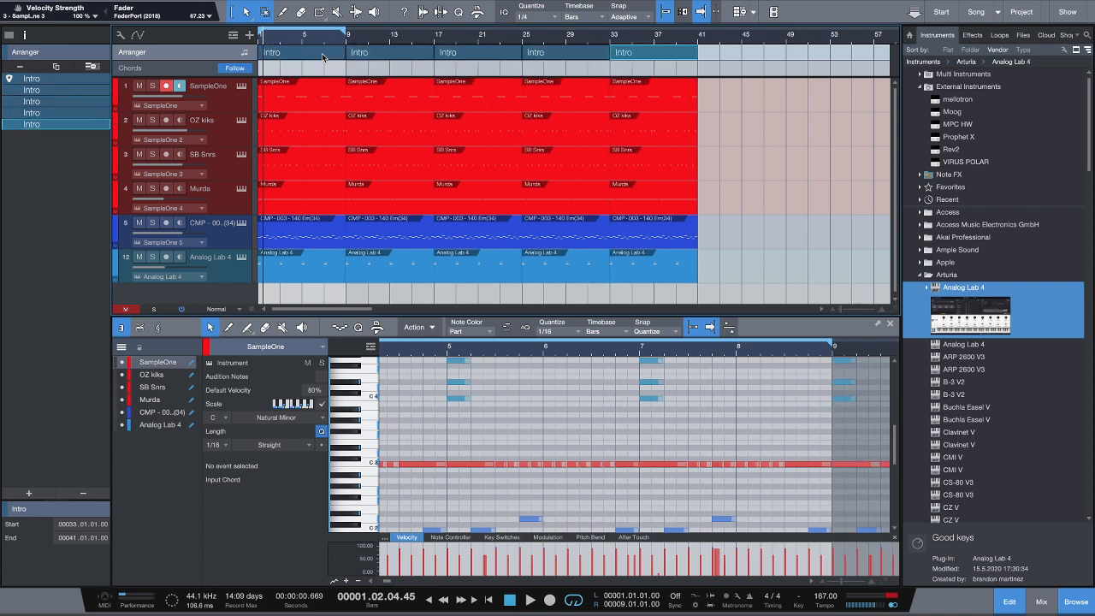
pyautogui.press('d')
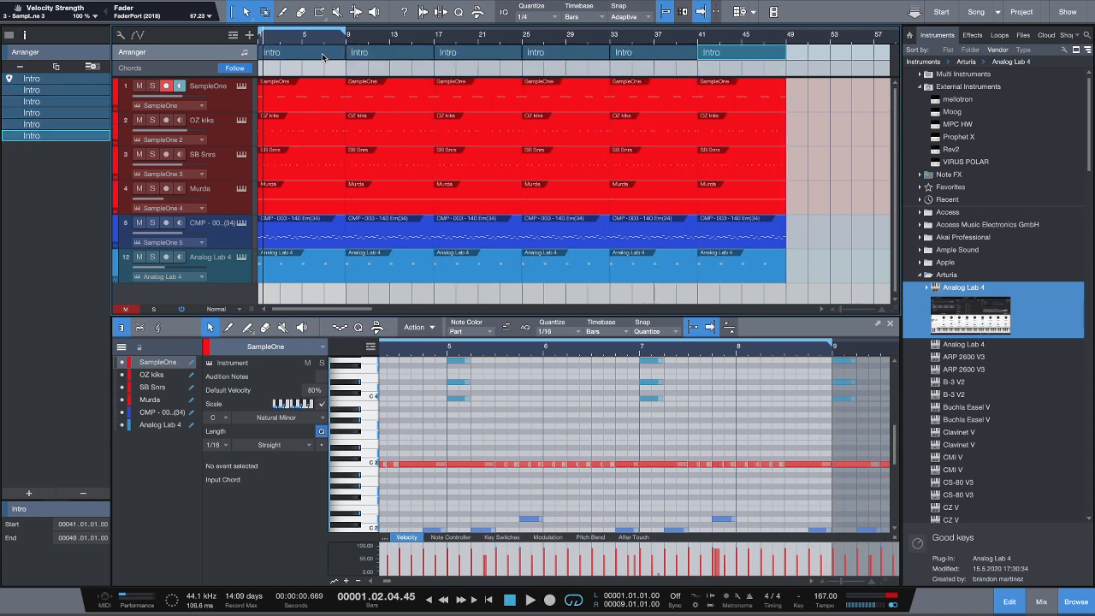
# Delete the SampleOne, OZ kiks, SB Snrs and Murda parts from the first Intro section, bars 1 to 9
pyautogui.click(310, 95)
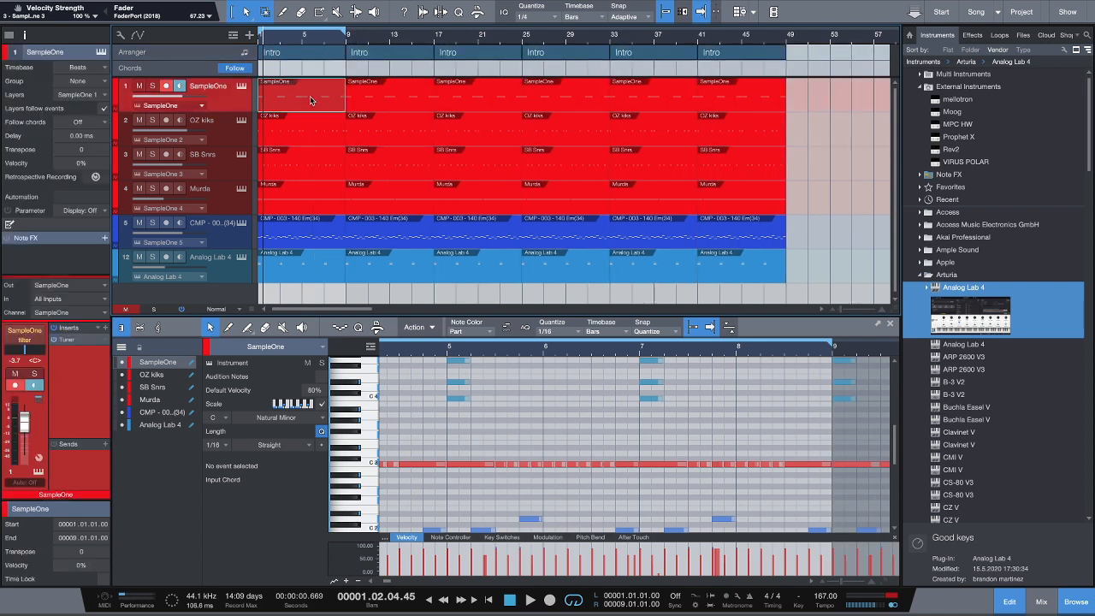
pyautogui.press('Delete')
pyautogui.press('Down')
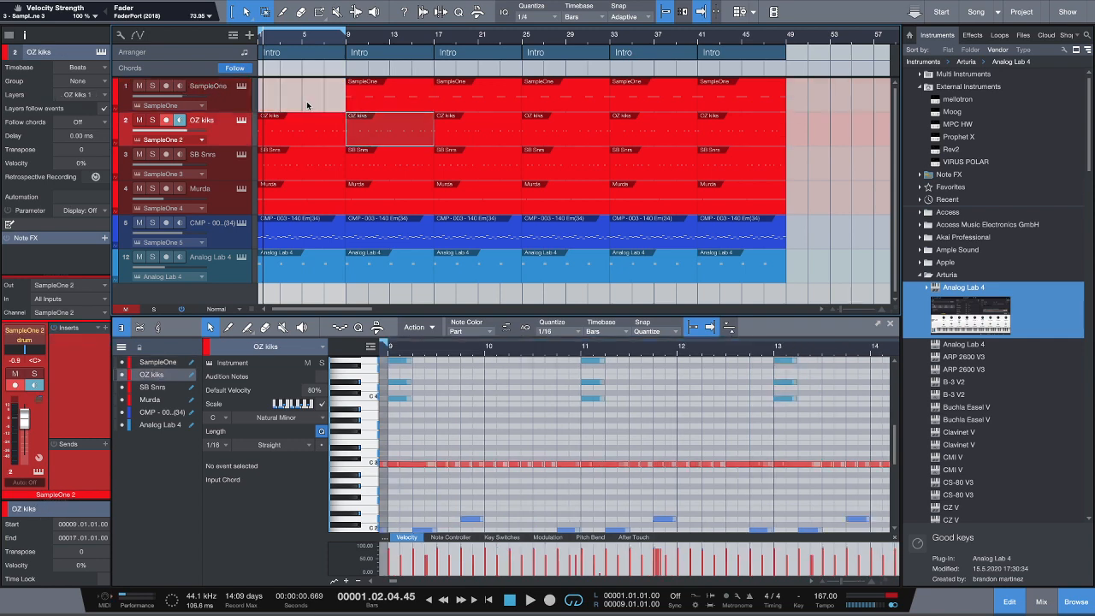
pyautogui.press('Delete')
pyautogui.hotkey('ctrl', 'z')
pyautogui.moveTo(262, 96); pyautogui.dragTo(318, 192)
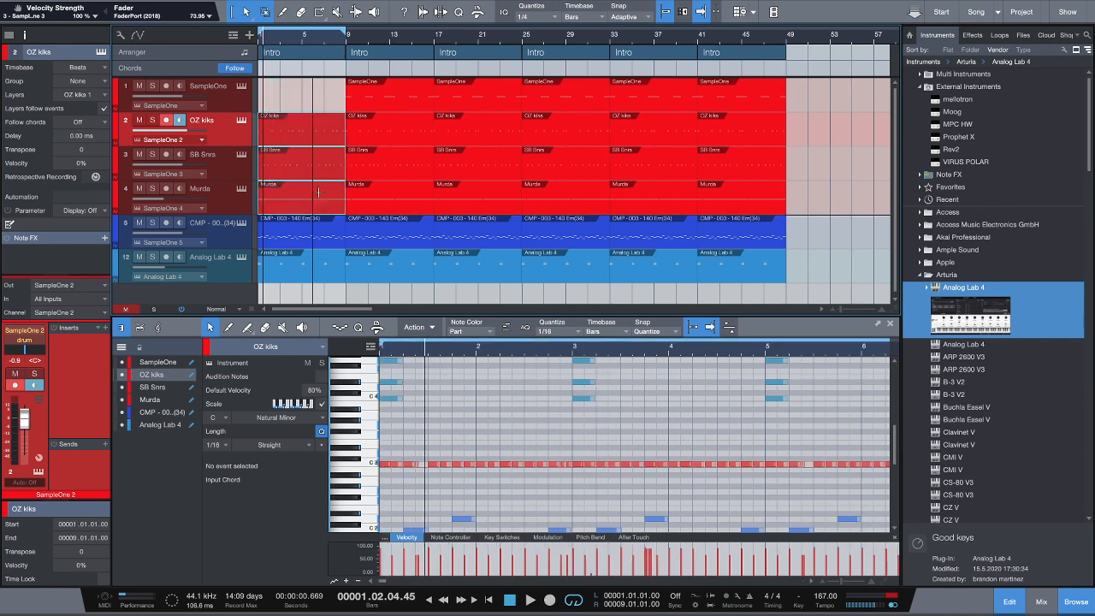
pyautogui.press('Delete')
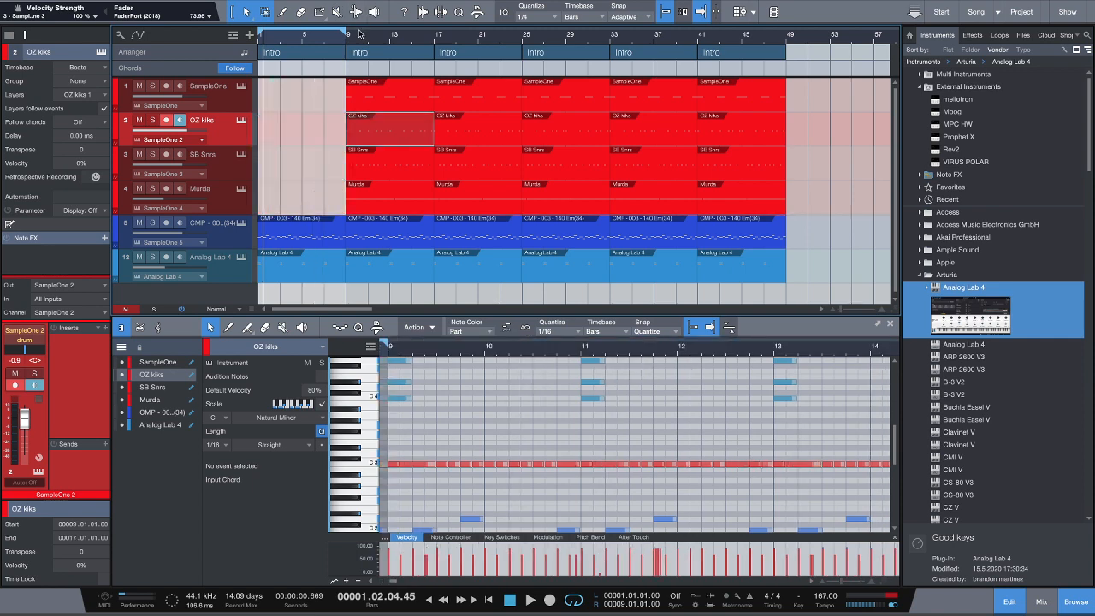
# Extend the loop range to bar 48 during a brief playback, and delete the OZ kiks part at bars 9 to 17
pyautogui.press('space')
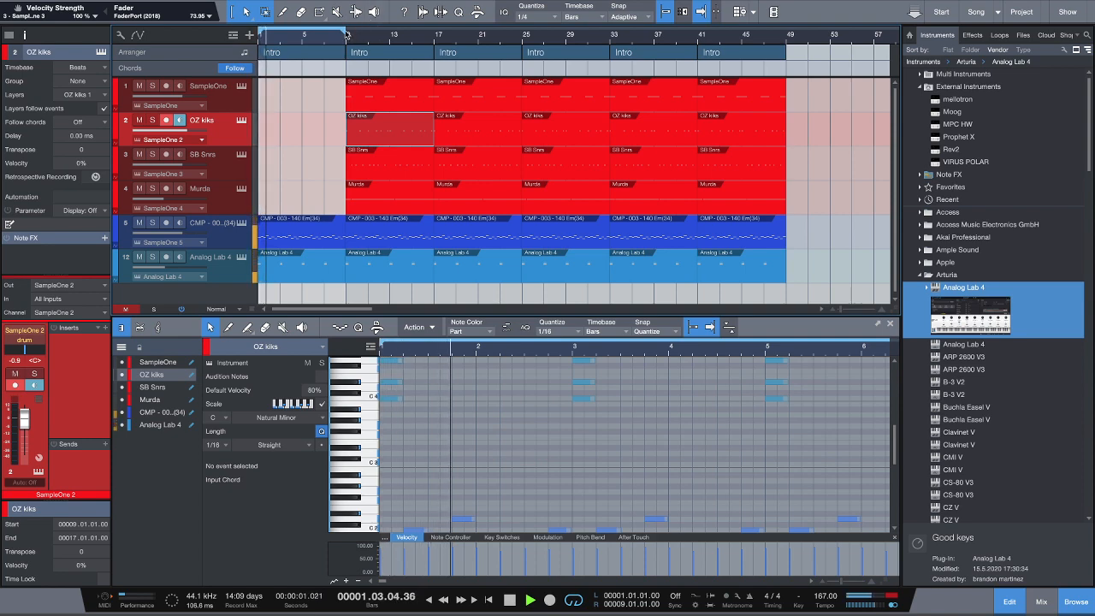
pyautogui.moveTo(347, 32)
pyautogui.mouseDown()
pyautogui.moveTo(799, 65)
pyautogui.moveTo(777, 66)
pyautogui.mouseUp()
pyautogui.press('space')
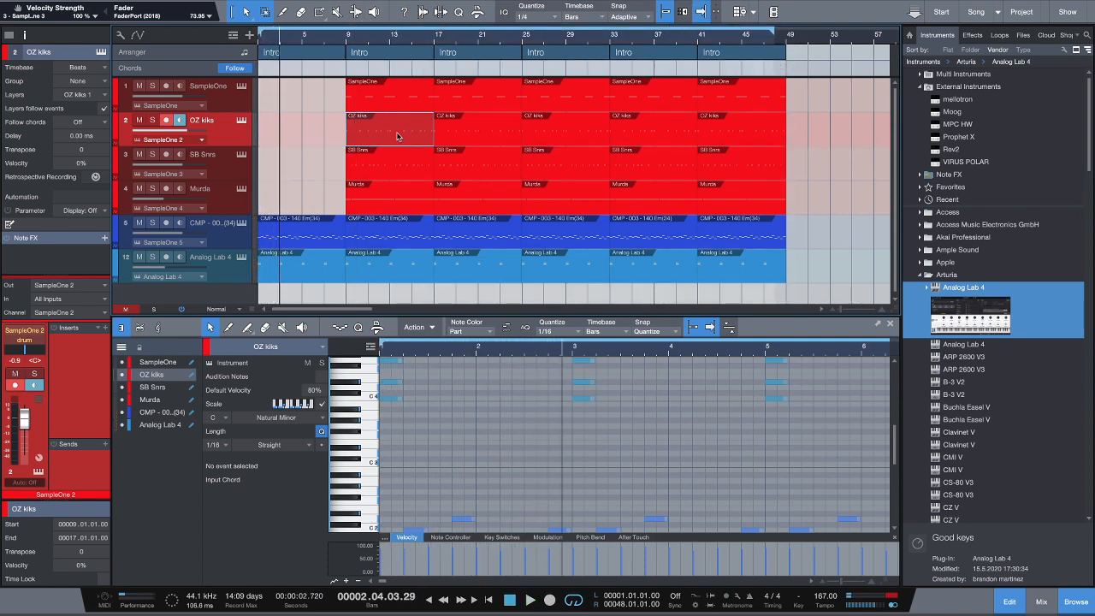
pyautogui.press('Delete')
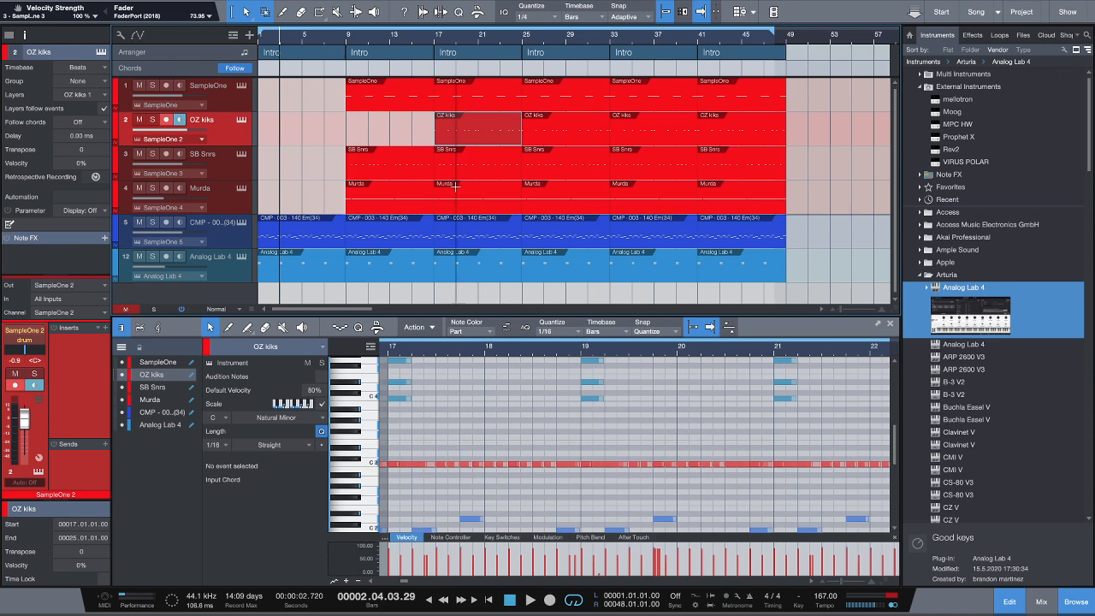
# Trim the SampleOne, OZ kiks, SB Snrs and Murda parts at bar 25 so they start at bar 27 and end at bar 32
pyautogui.scroll(2, 549, 50)
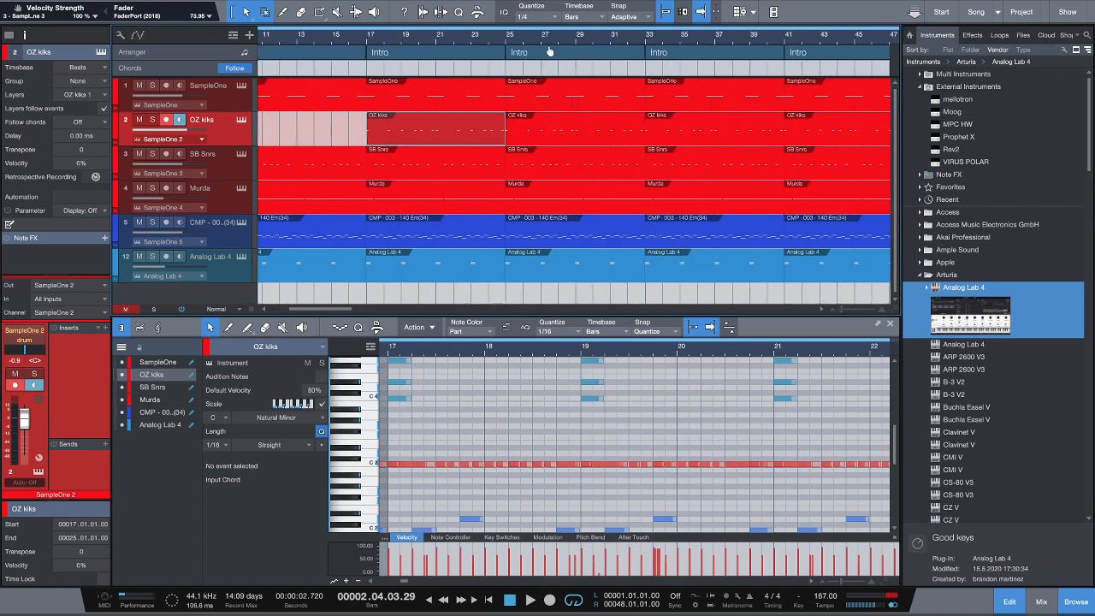
pyautogui.click(522, 104)
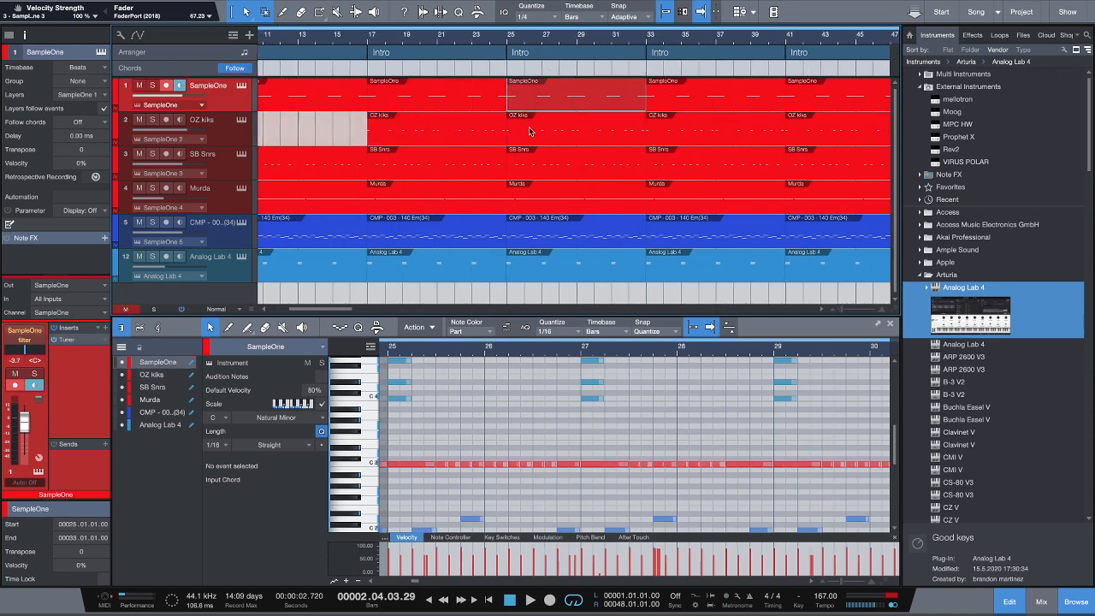
pyautogui.keyDown('shift'); pyautogui.click(531, 134); pyautogui.keyUp('shift')
pyautogui.keyDown('shift'); pyautogui.click(531, 170); pyautogui.keyUp('shift')
pyautogui.keyDown('shift'); pyautogui.click(532, 205); pyautogui.keyUp('shift')
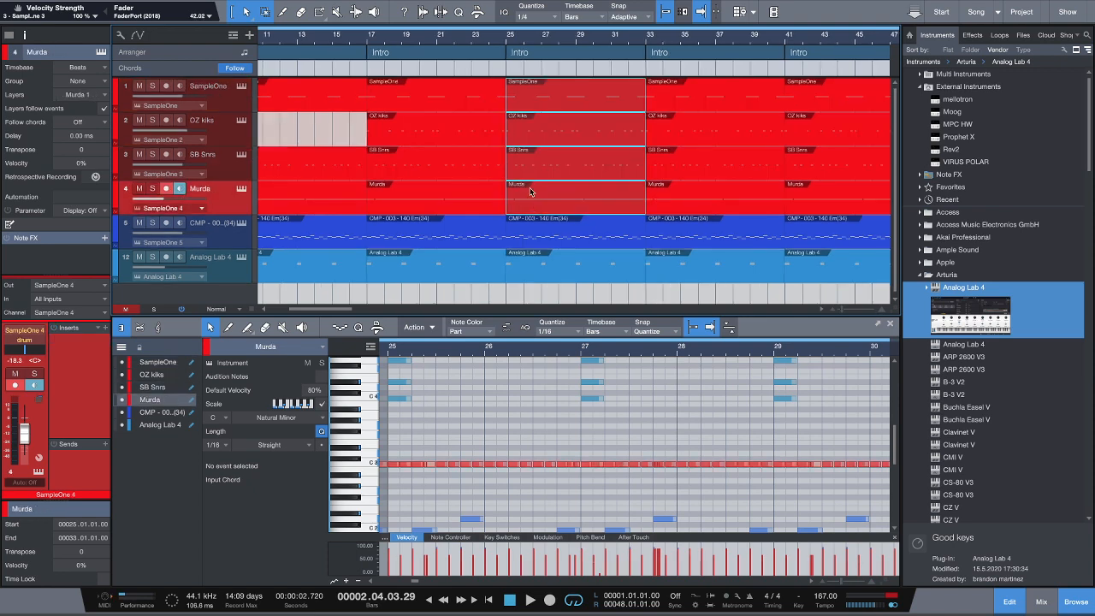
pyautogui.moveTo(509, 100); pyautogui.dragTo(545, 100)
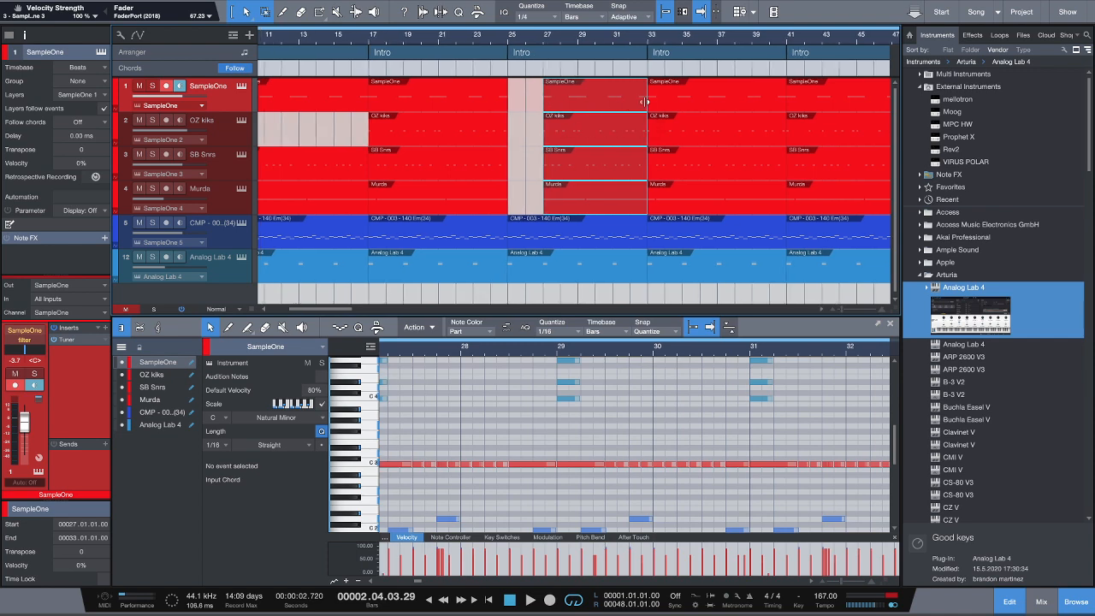
pyautogui.moveTo(645, 102); pyautogui.dragTo(629, 102)
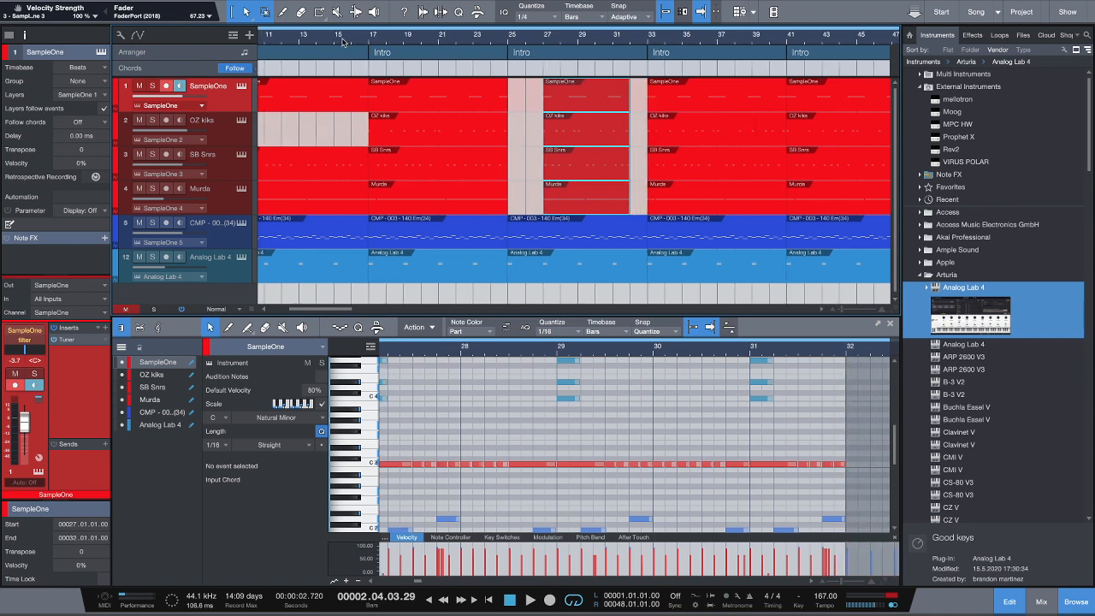
# Rename the second arranger section, at bars 9 to 17, as Hook
pyautogui.moveTo(351, 39); pyautogui.dragTo(356, 32)
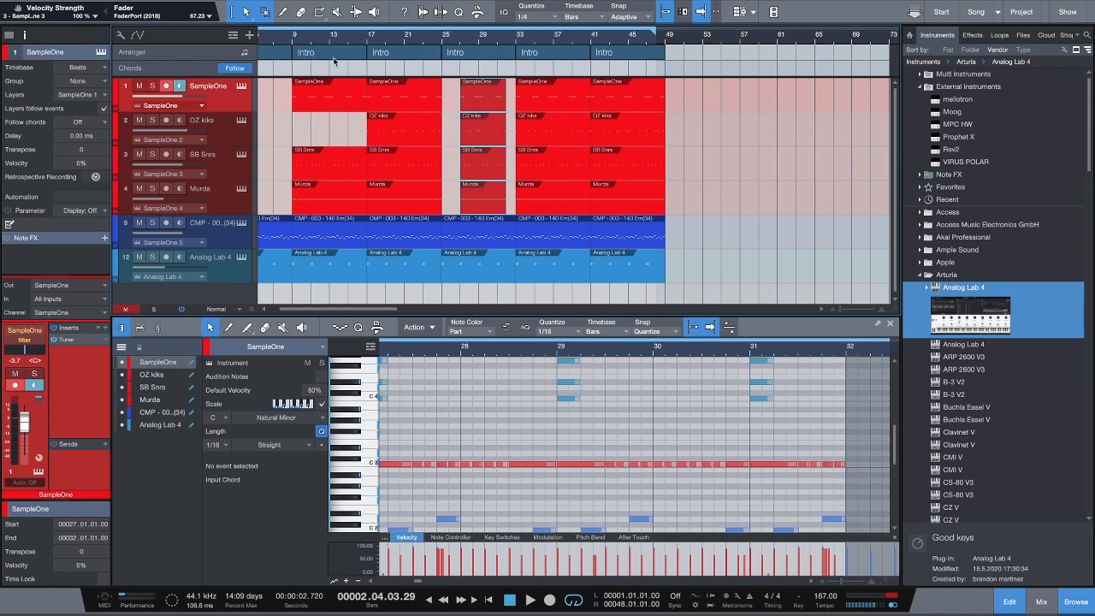
pyautogui.rightClick(353, 56)
pyautogui.click(375, 60)
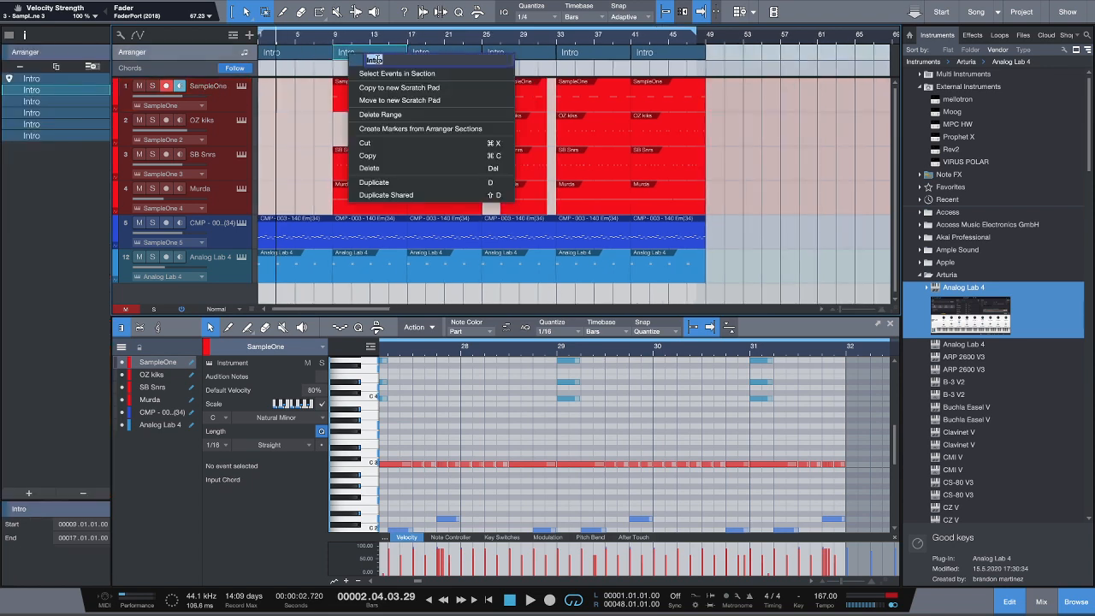
pyautogui.press('BackSpace')
pyautogui.press('Return')
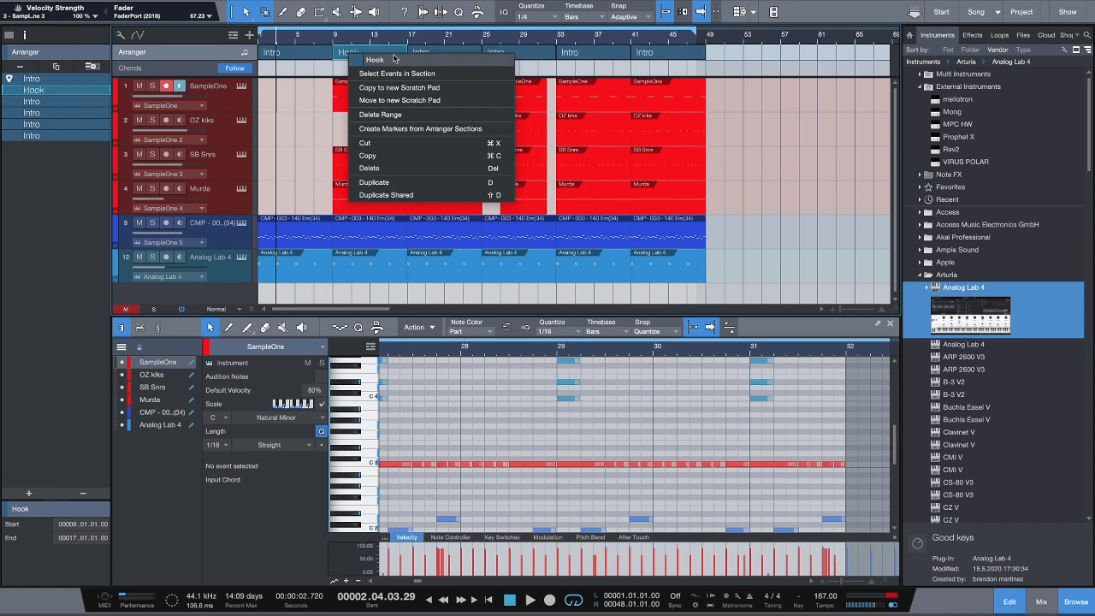
# Rename the third arranger section, at bars 17 to 25, as Hook 2
pyautogui.click(432, 53)
pyautogui.rightClick(426, 53)
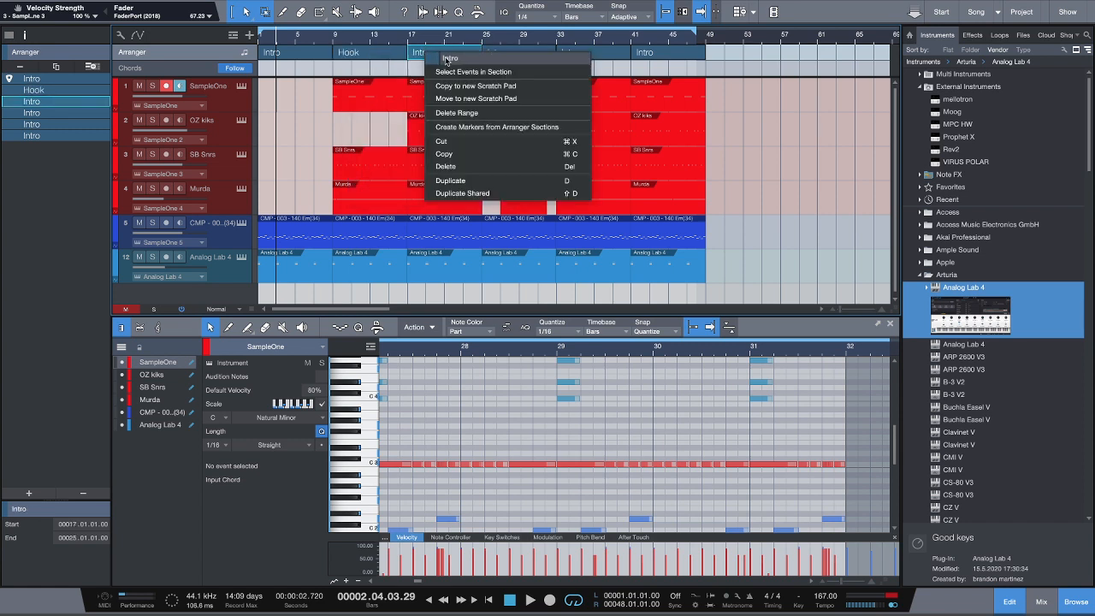
pyautogui.click(446, 58)
pyautogui.write('J')
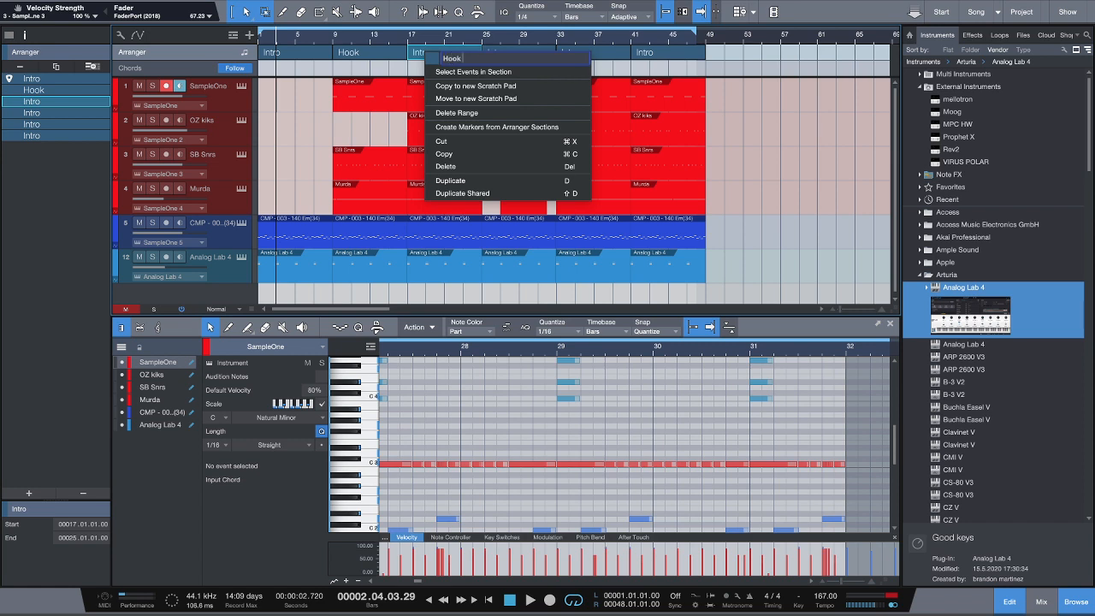
pyautogui.write(' 2')
pyautogui.press('Return')
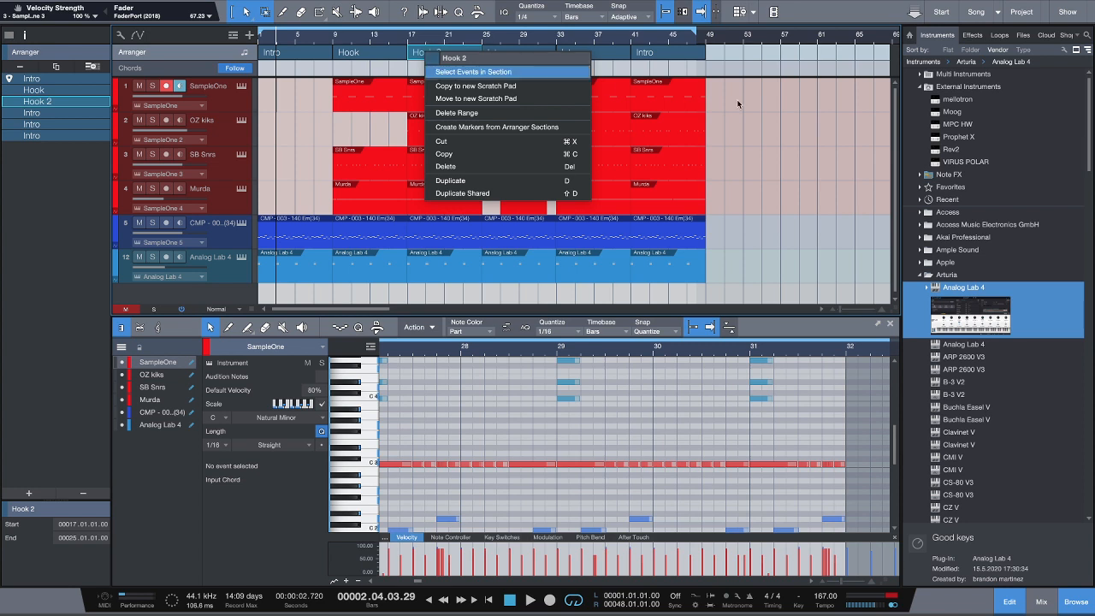
pyautogui.click(829, 109)
# Rename the fourth arranger section, at bars 25 to 33, as Verse A
pyautogui.rightClick(511, 55)
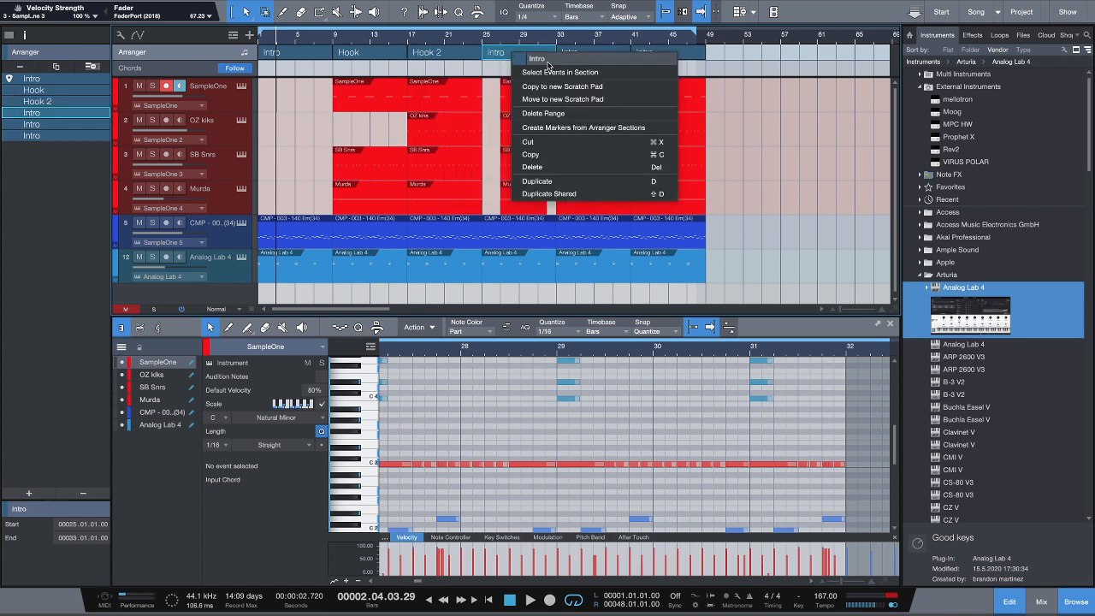
pyautogui.click(541, 61)
pyautogui.write('Verse')
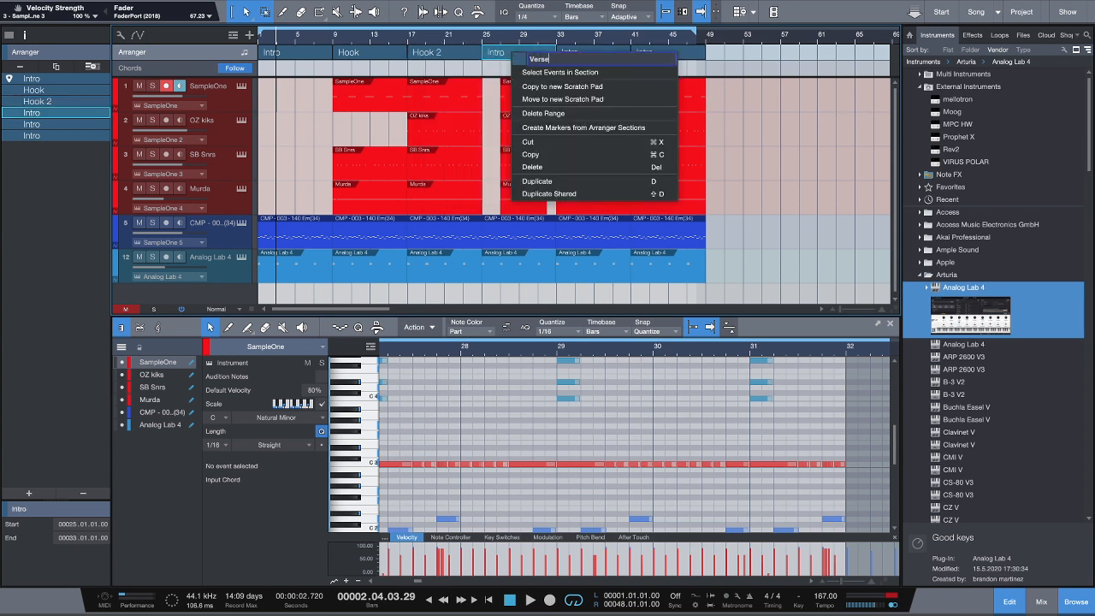
pyautogui.write(' A')
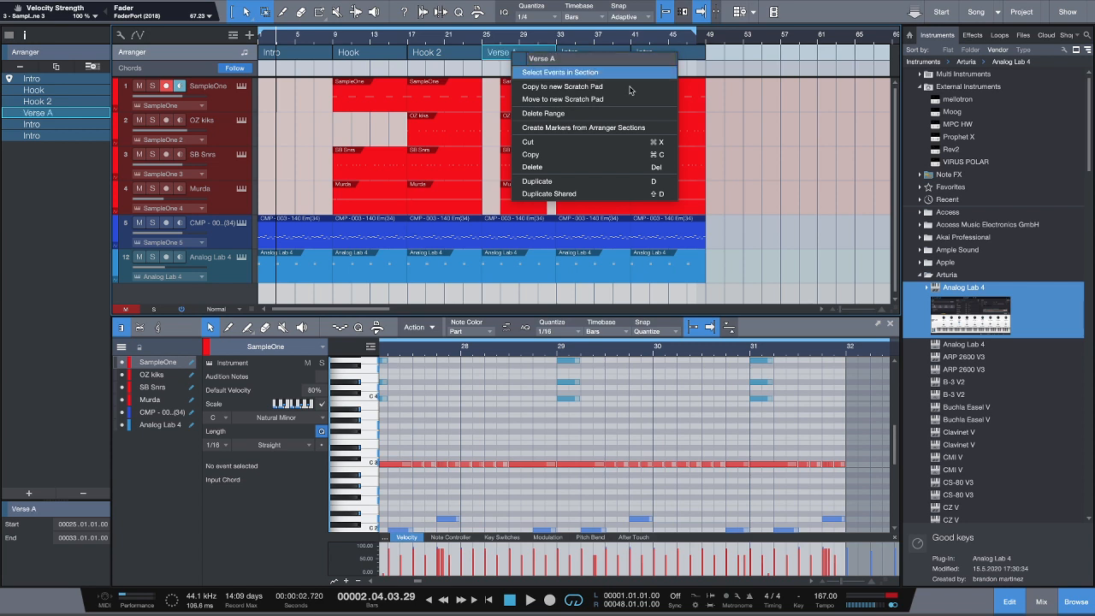
pyautogui.press('Return')
# Rename the fifth arranger section, at bars 33 to 41, as Verse
pyautogui.rightClick(610, 56)
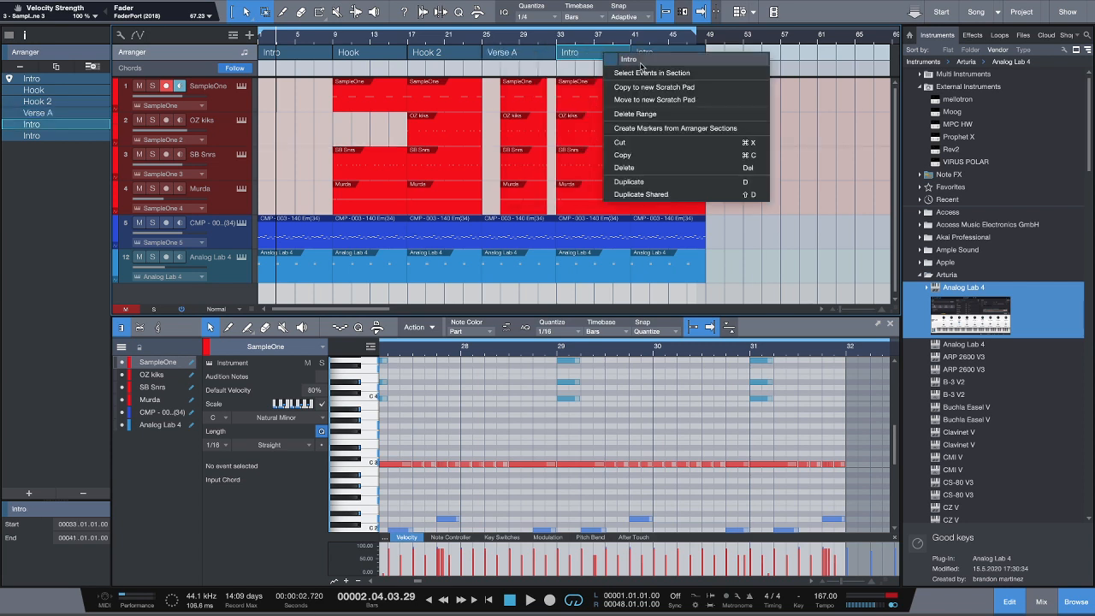
pyautogui.click(629, 59)
pyautogui.write('VE')
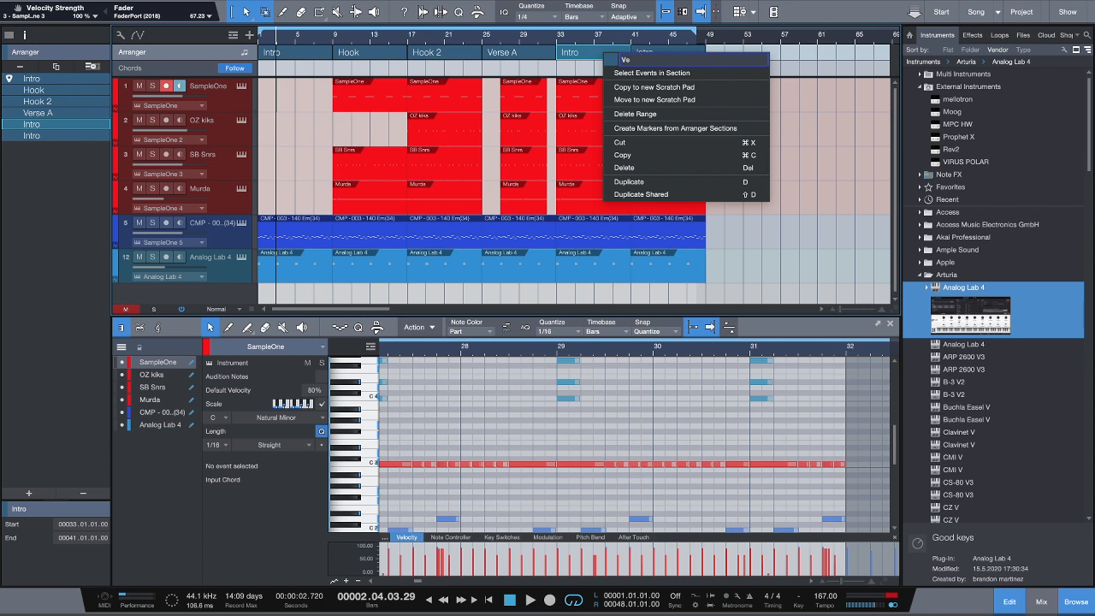
pyautogui.press('Return')
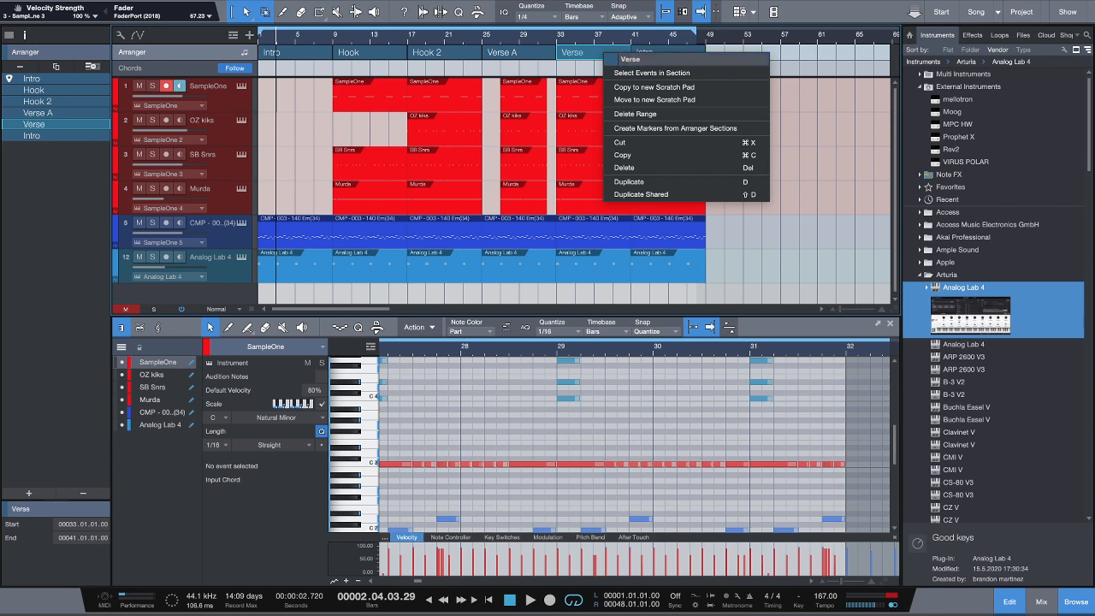
pyautogui.click(798, 102)
# Rename the last arranger section, at bars 41 to 49, as Verse C
pyautogui.rightClick(660, 56)
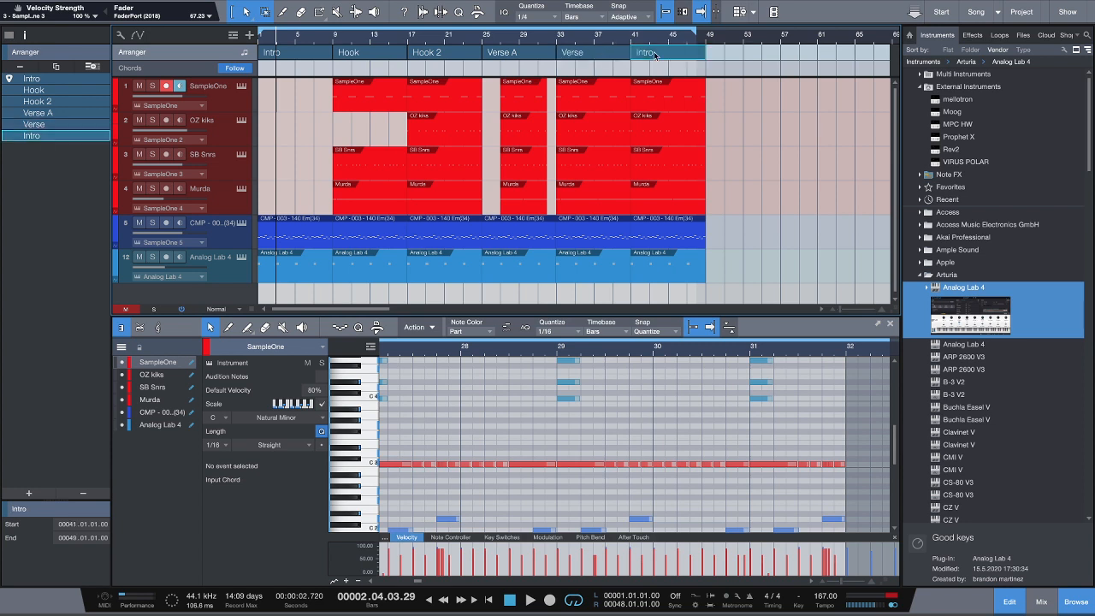
pyautogui.click(681, 60)
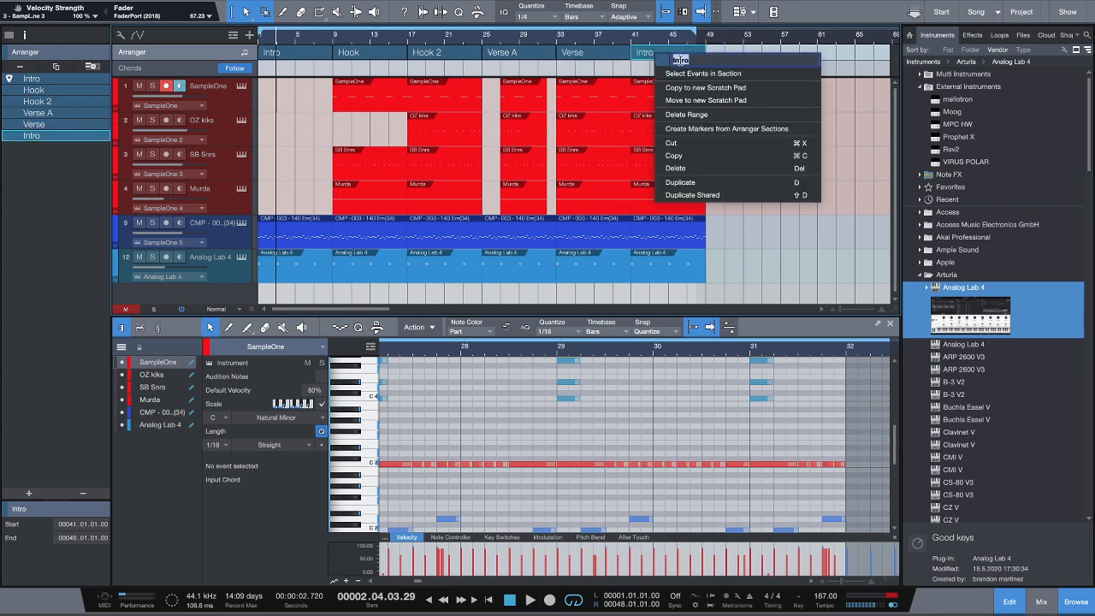
pyautogui.write('Verse C')
pyautogui.press('Return')
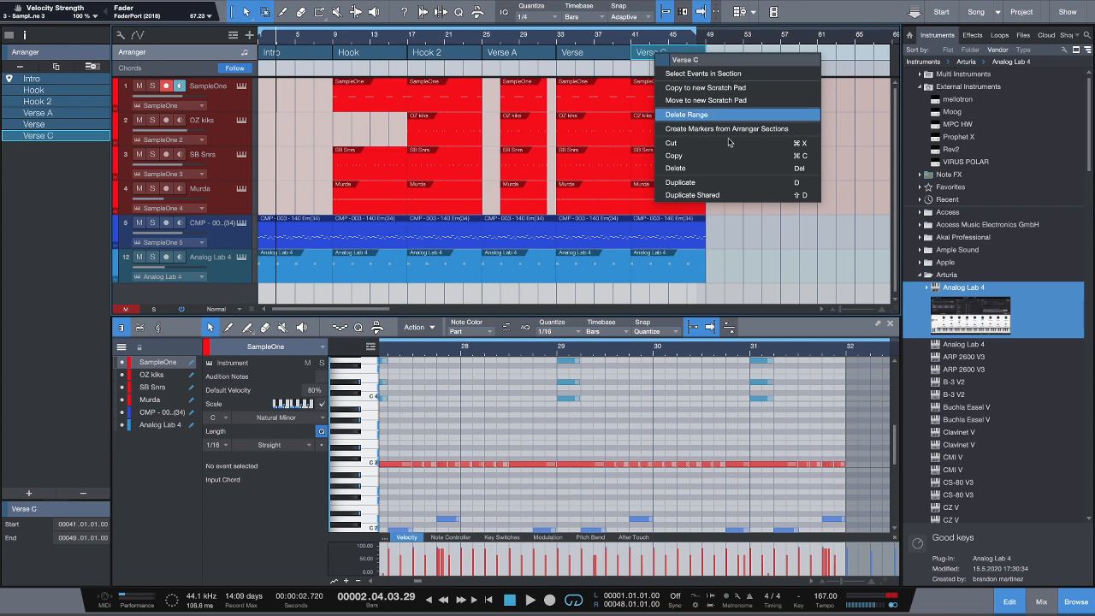
pyautogui.click(805, 251)
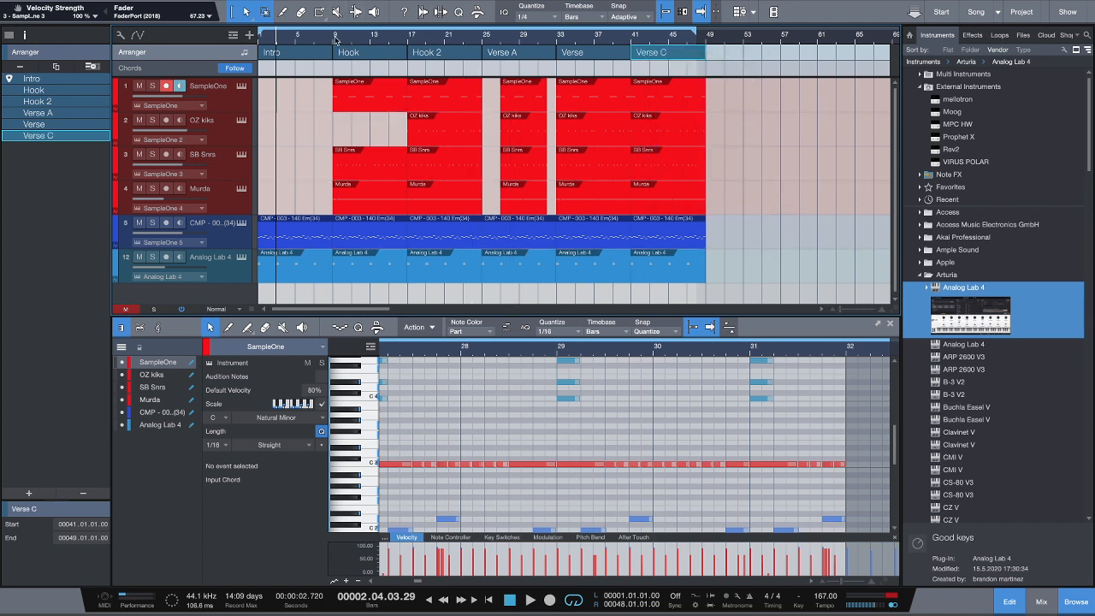
# During playback, delete the Intro's Analog Lab 4 part and trim the Verse A one to start at bar 27
pyautogui.press('space')
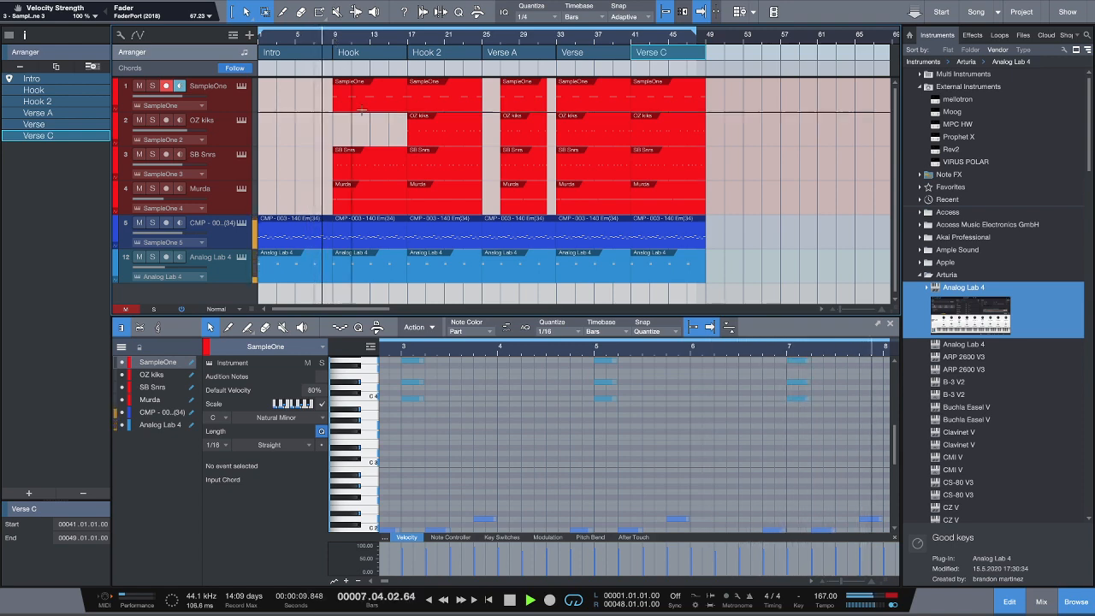
pyautogui.click(296, 272)
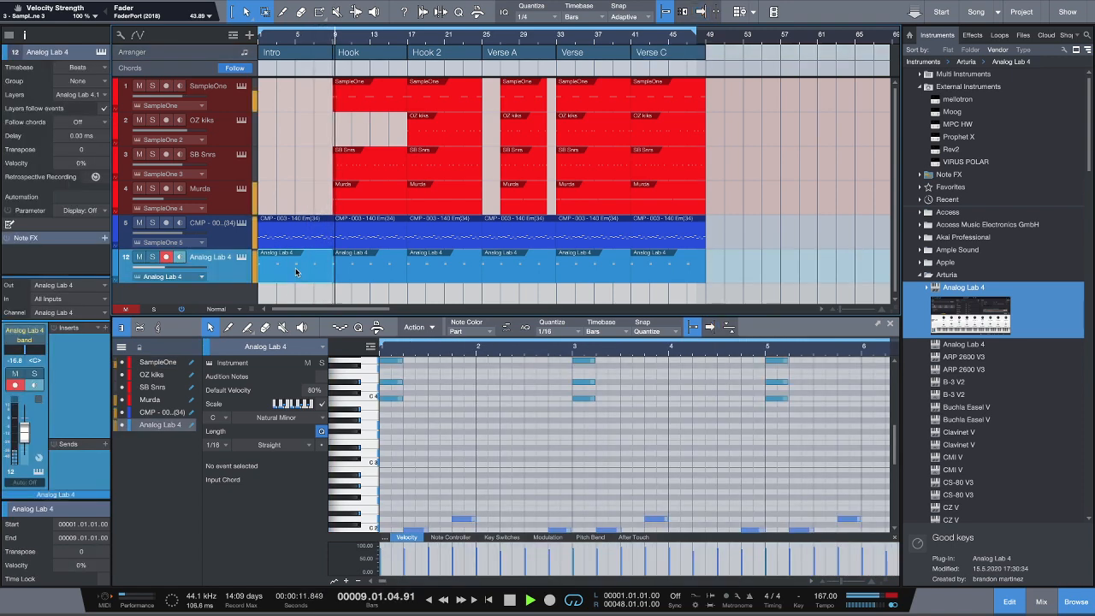
pyautogui.press('Delete')
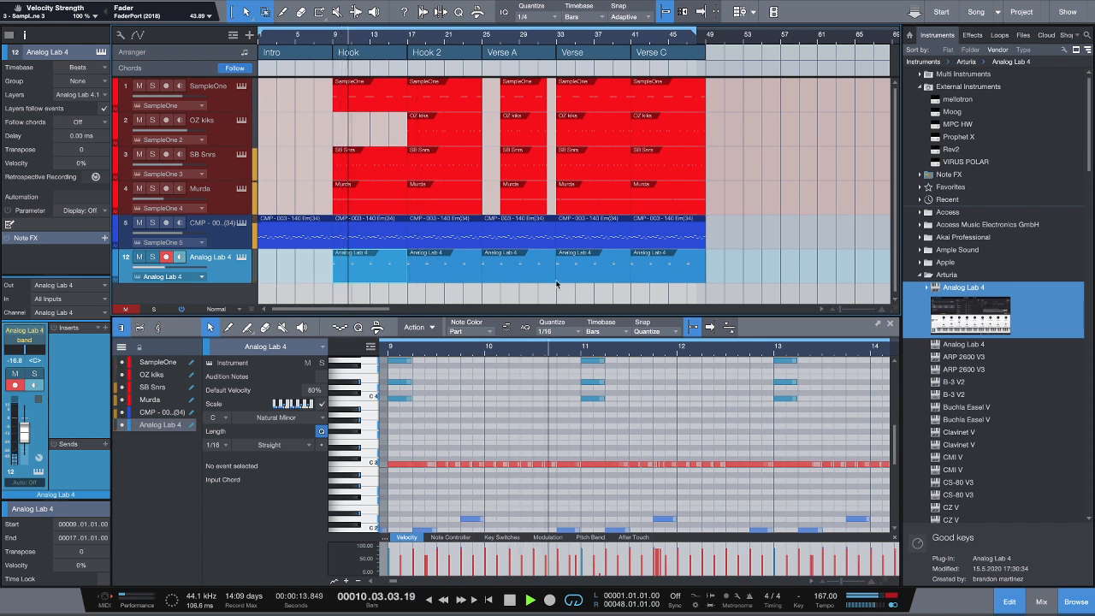
pyautogui.moveTo(487, 271); pyautogui.dragTo(501, 272)
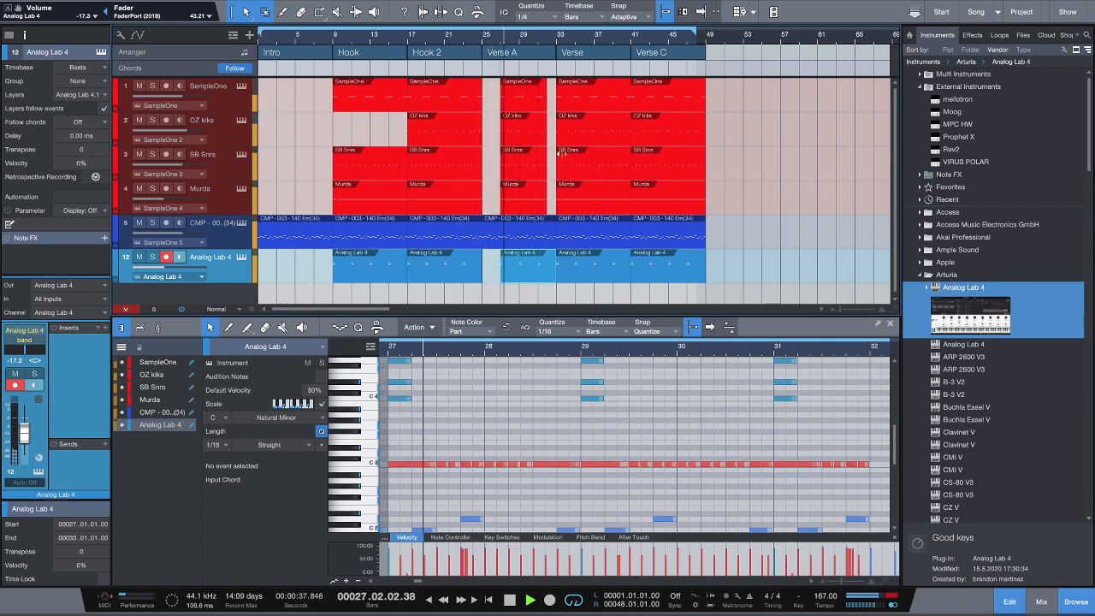
# Split the SampleOne, OZ kiks, SB Snrs and Murda parts at bar 33 beat 2 and trim the remainders to start at bar 34
pyautogui.moveTo(567, 39); pyautogui.dragTo(510, 51)
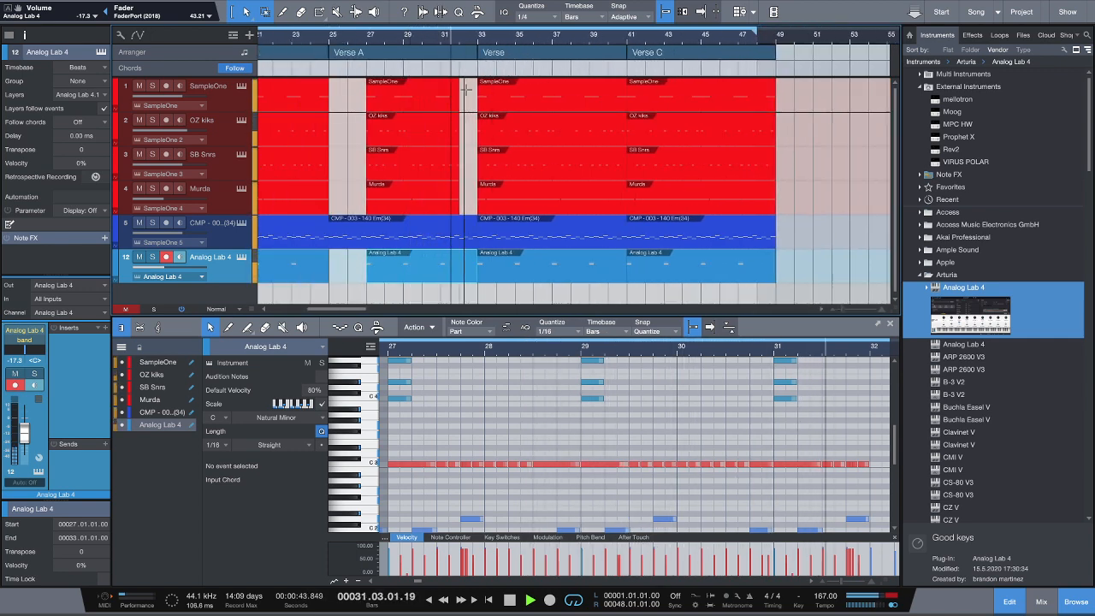
pyautogui.moveTo(495, 39); pyautogui.dragTo(486, 64)
pyautogui.press('space')
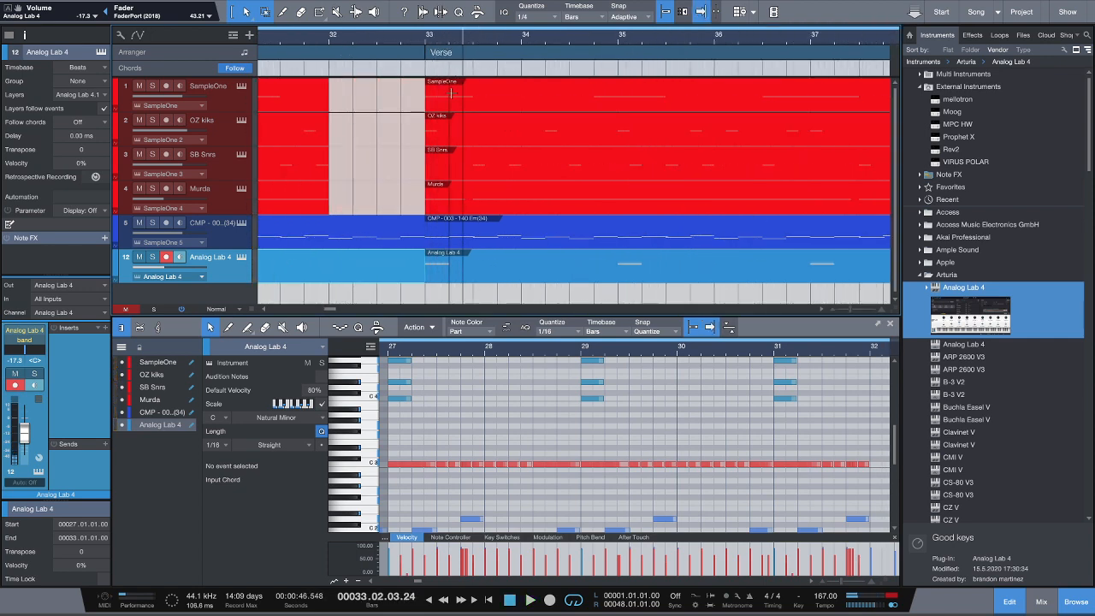
pyautogui.click(475, 138)
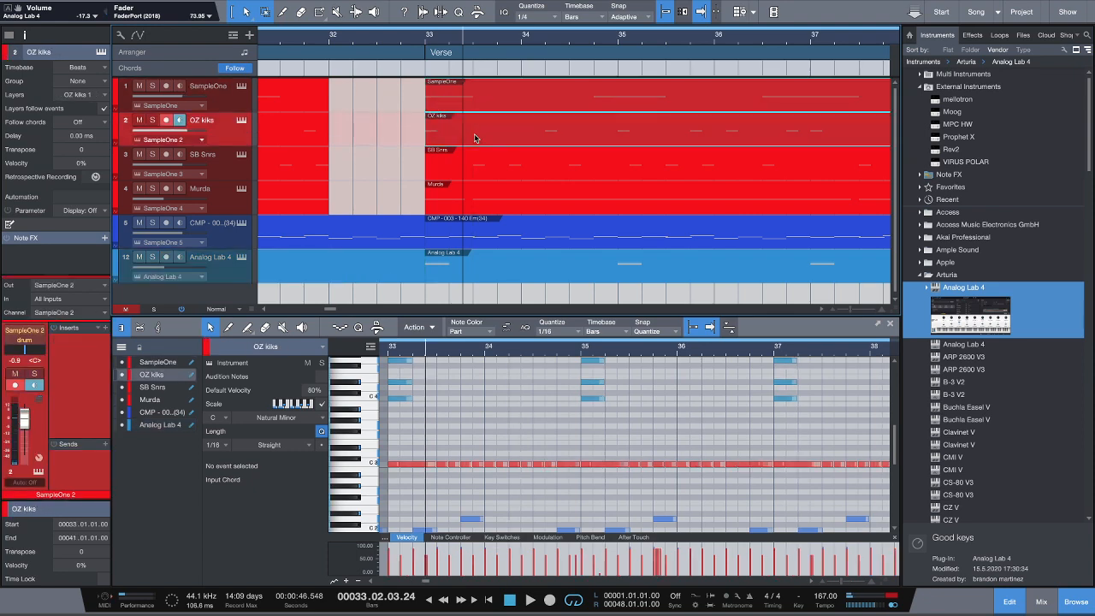
pyautogui.click(470, 177)
pyautogui.click(473, 203)
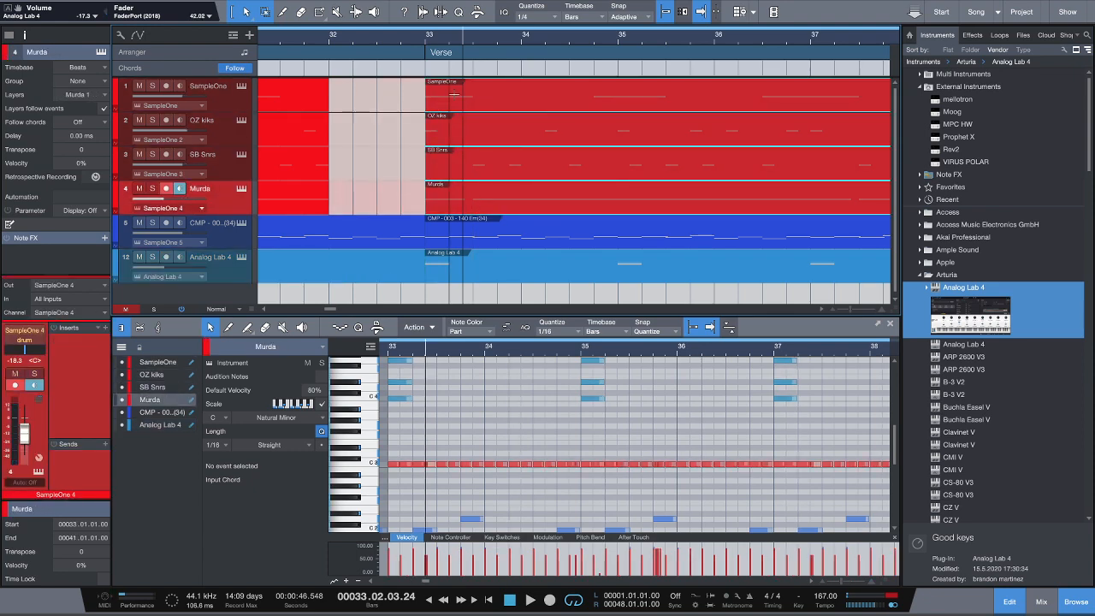
pyautogui.click(447, 82)
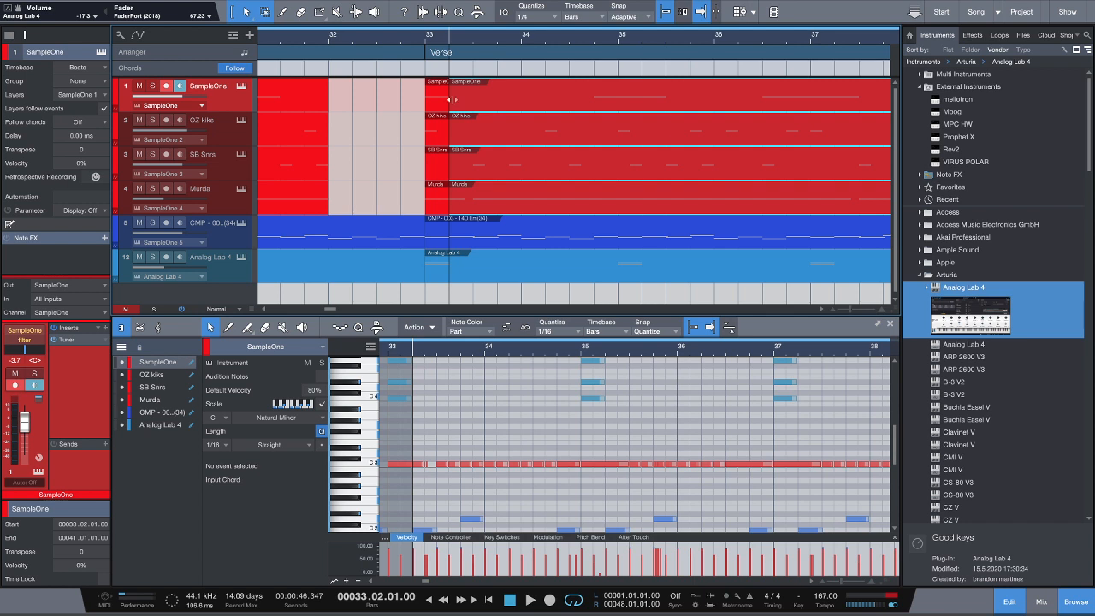
pyautogui.moveTo(451, 100); pyautogui.dragTo(511, 115)
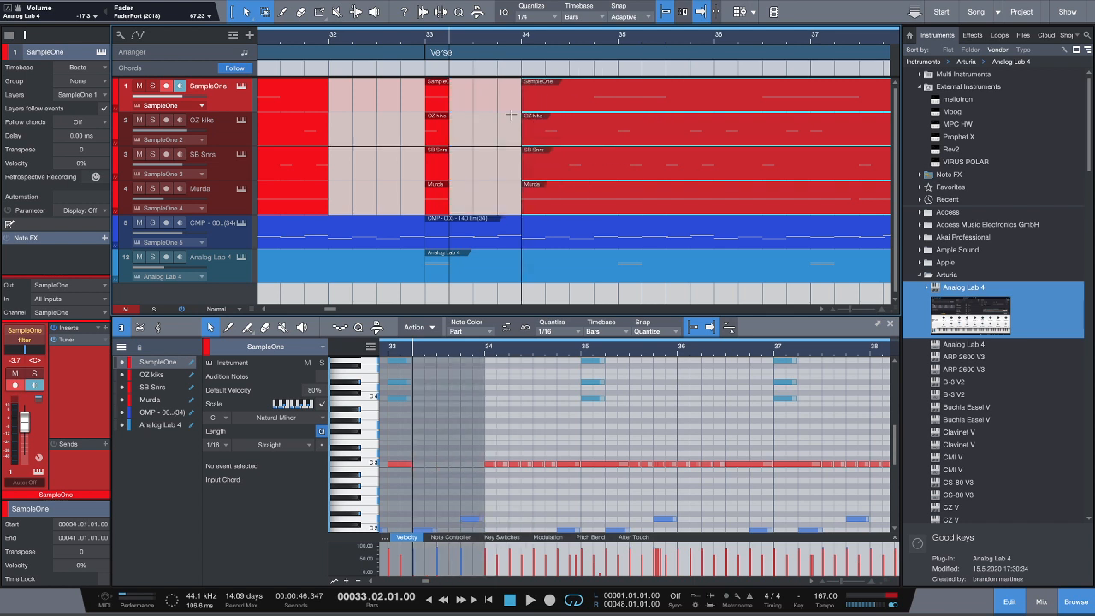
# Duplicate the four one-beat drum slices at bar 33 three times to fill the bar, and play back the roll from bar 32
pyautogui.moveTo(477, 207); pyautogui.dragTo(414, 107)
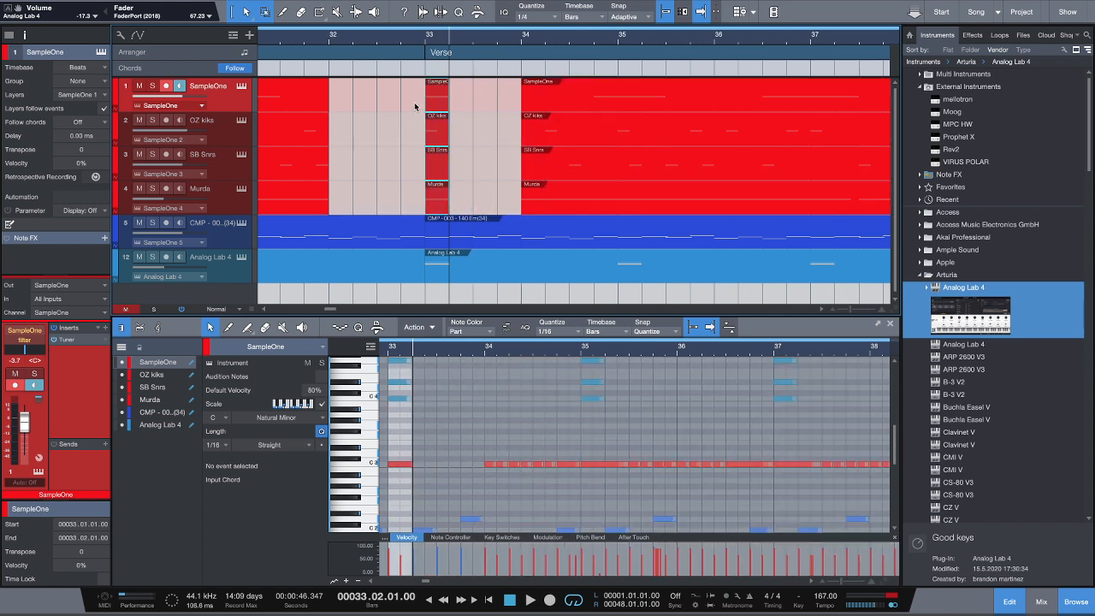
pyautogui.press('d')
pyautogui.press('d')
pyautogui.press('d')
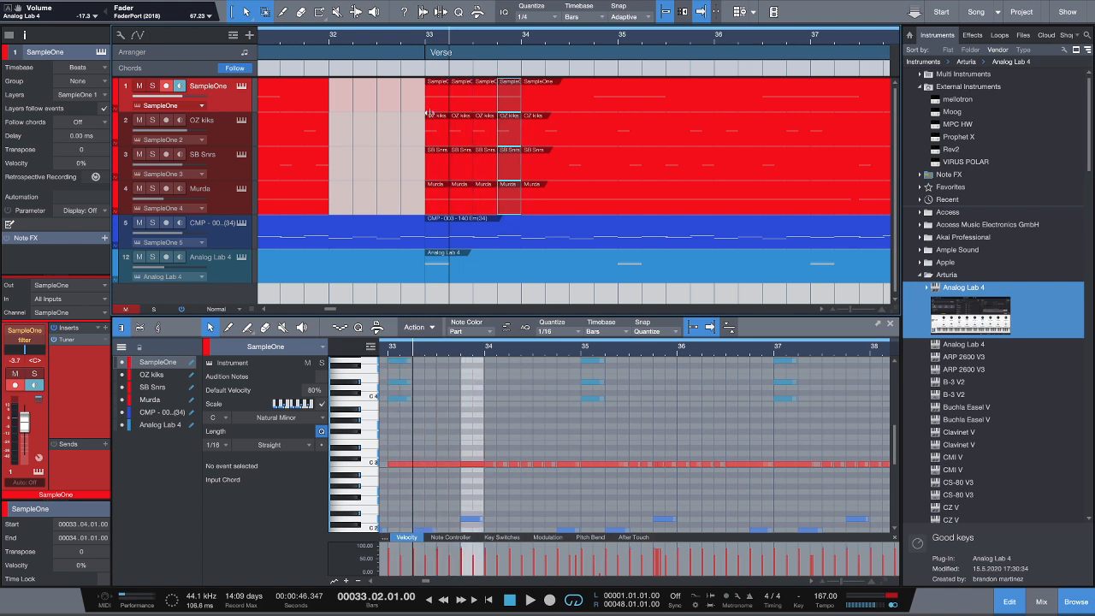
pyautogui.click(386, 42)
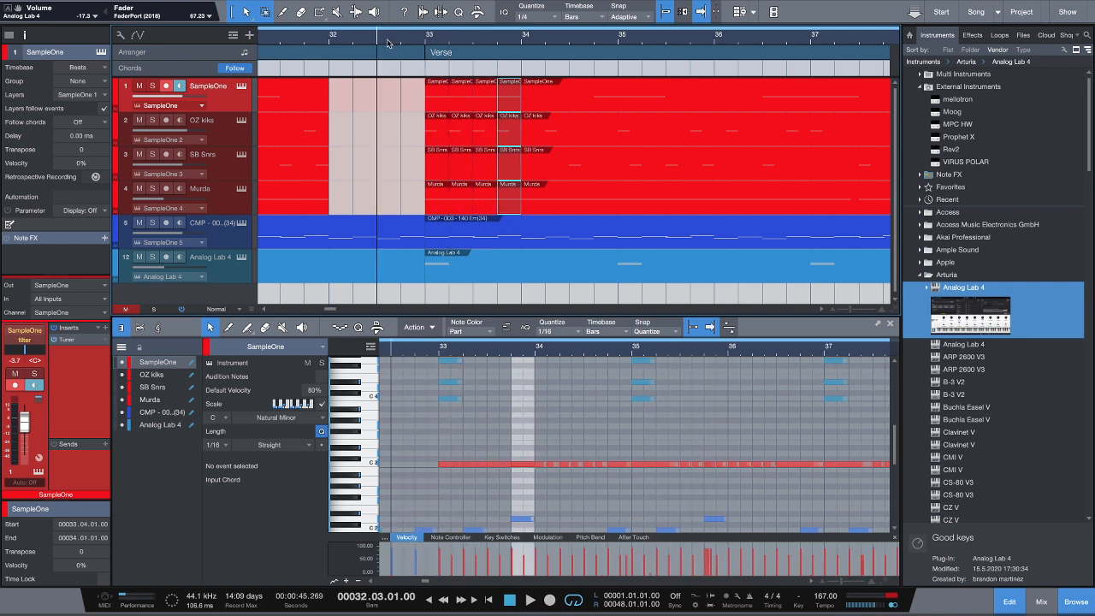
pyautogui.press('space')
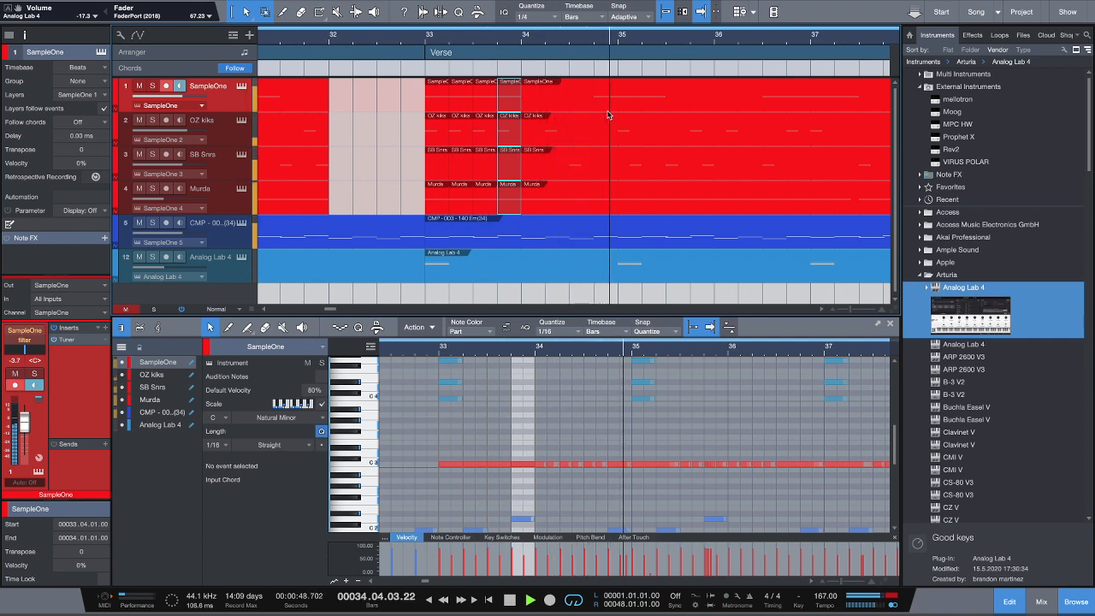
pyautogui.press('space')
# In the SampleOne part starting at bar 34, move the C3 note at bar 34 beat 4 up to G3
pyautogui.moveTo(567, 43); pyautogui.dragTo(419, 67)
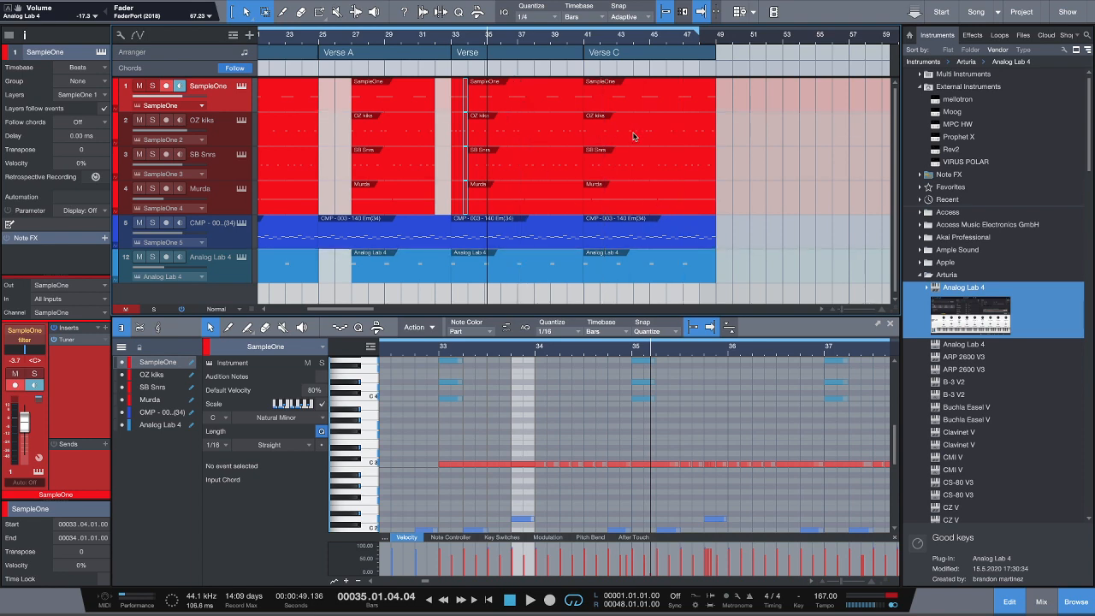
pyautogui.click(535, 102)
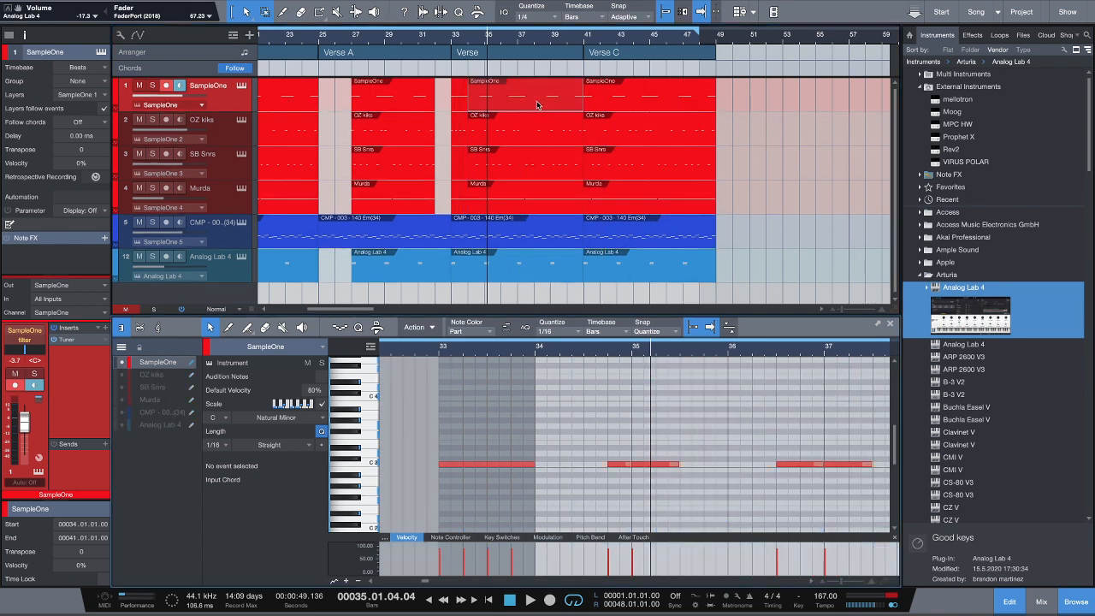
pyautogui.moveTo(526, 351); pyautogui.dragTo(505, 336)
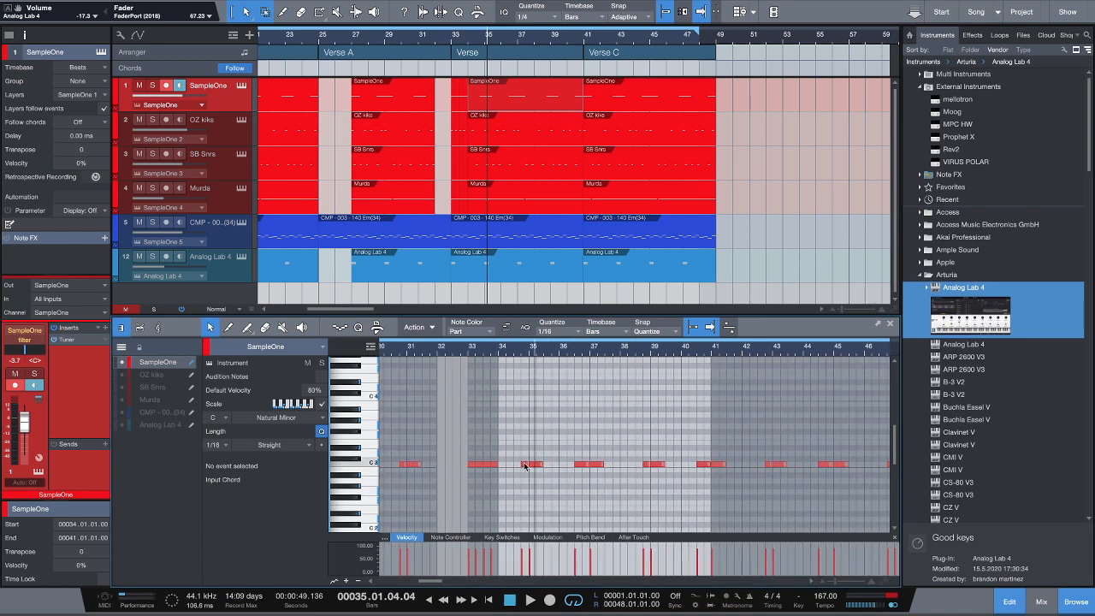
pyautogui.click(525, 466)
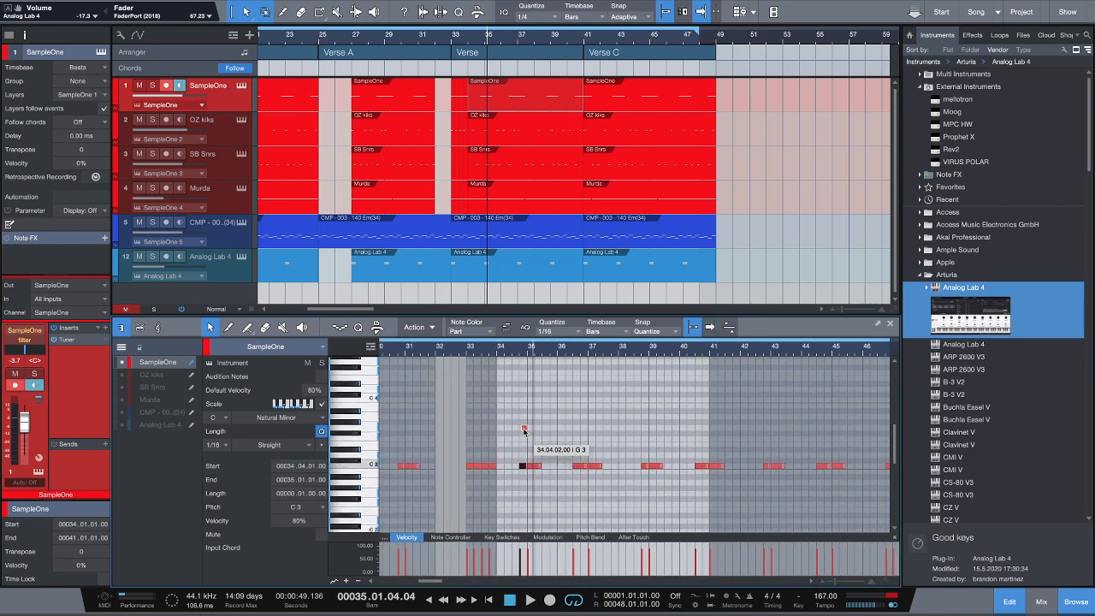
pyautogui.moveTo(523, 431); pyautogui.dragTo(523, 434)
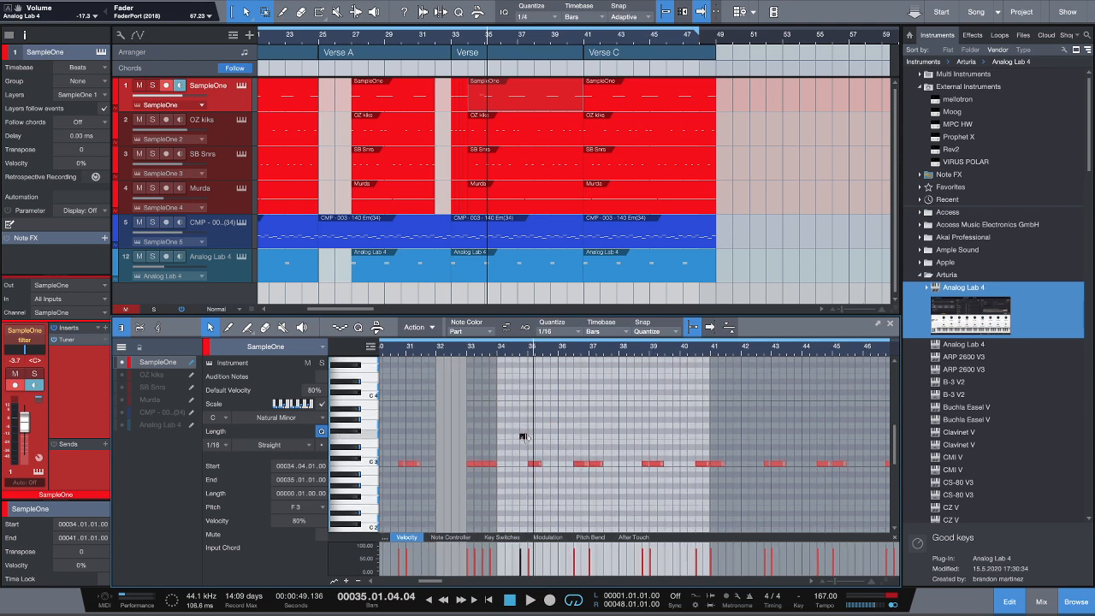
pyautogui.moveTo(524, 437); pyautogui.dragTo(523, 425)
# Play back the SampleOne change and move the two notes on beats 3 and 4 of bar 36 up to G3
pyautogui.click(464, 353)
pyautogui.press('space')
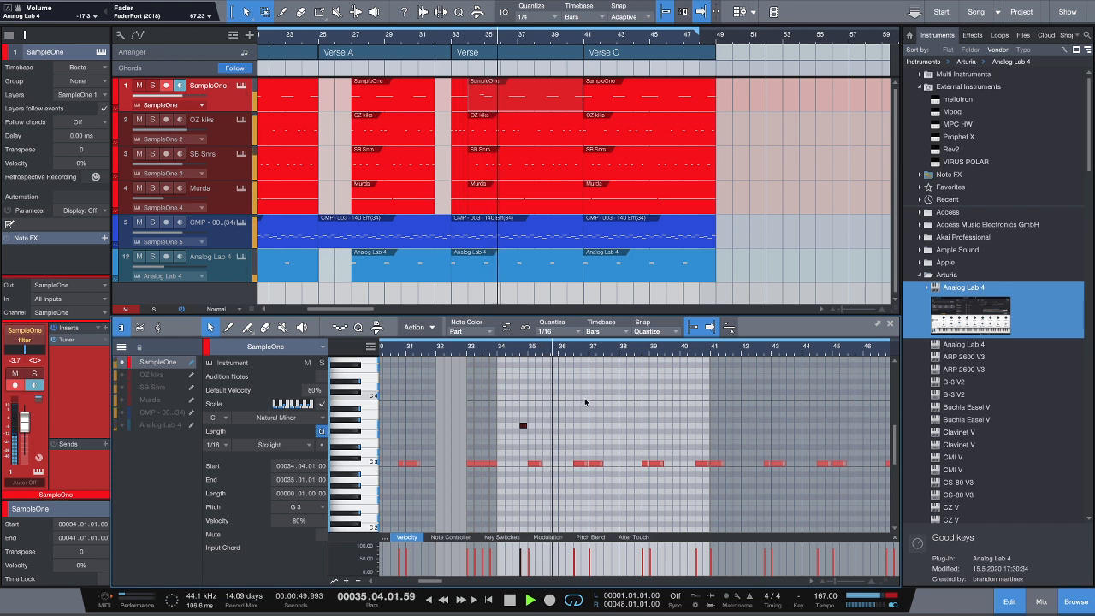
pyautogui.press('space')
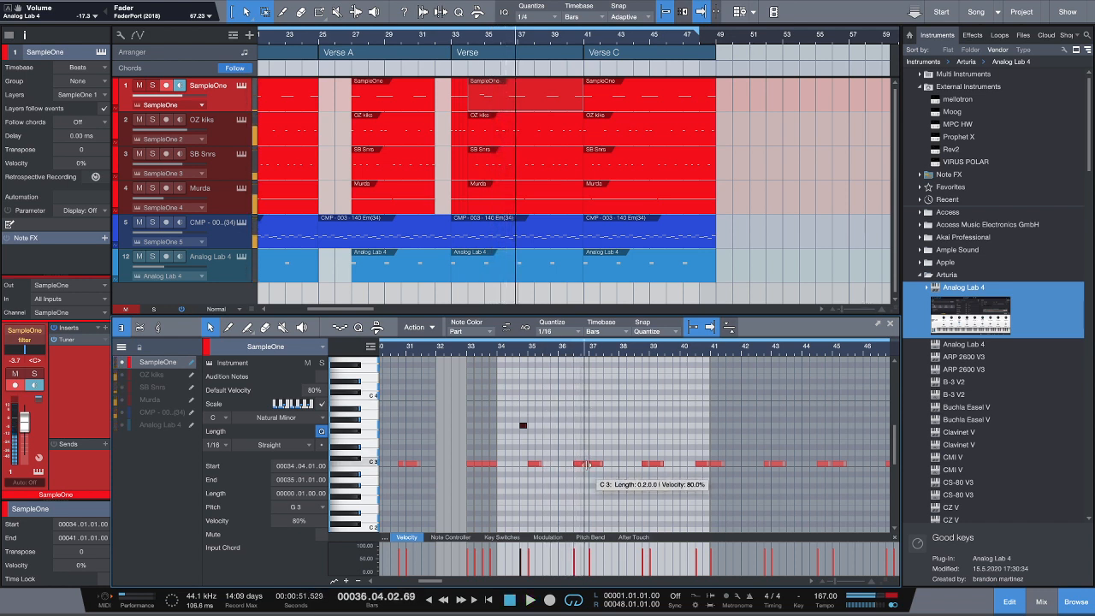
pyautogui.moveTo(582, 466); pyautogui.dragTo(582, 428)
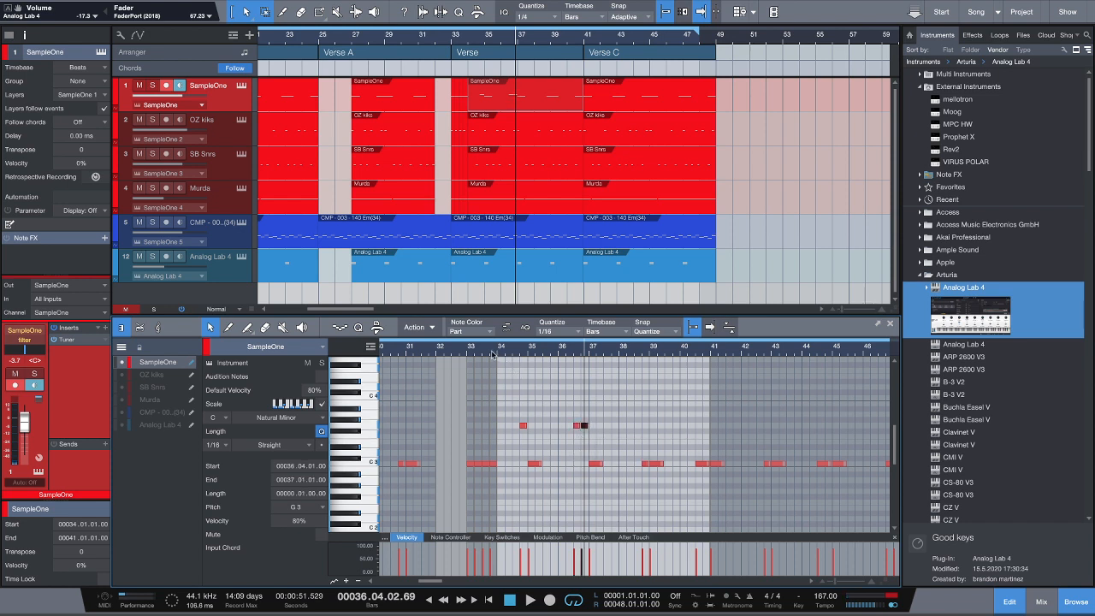
# Play back the SampleOne change from bar 34 and split the G3 note at bar 36 beat 4 into two eighth notes
pyautogui.click(499, 350)
pyautogui.press('space')
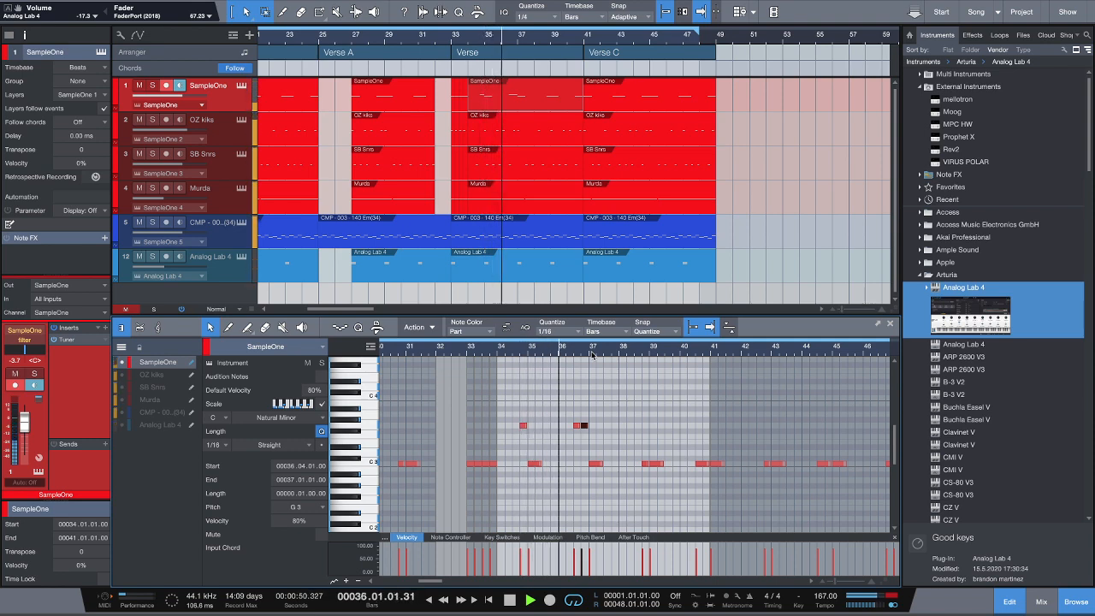
pyautogui.press('space')
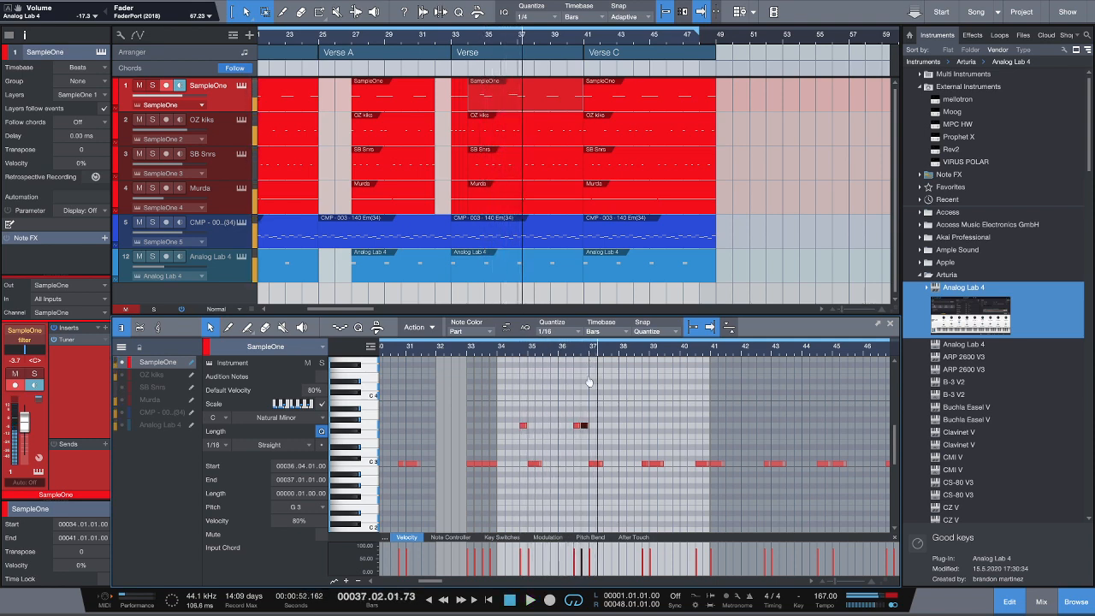
pyautogui.scroll(5, 589, 382)
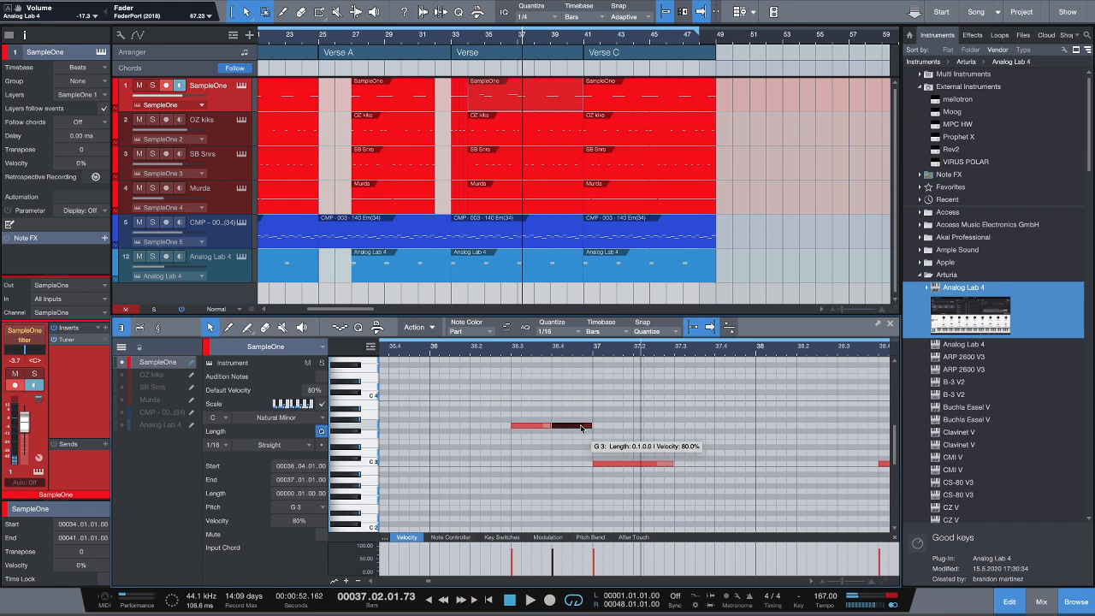
pyautogui.press('t')
pyautogui.press('t')
pyautogui.press('3')
pyautogui.press('6')
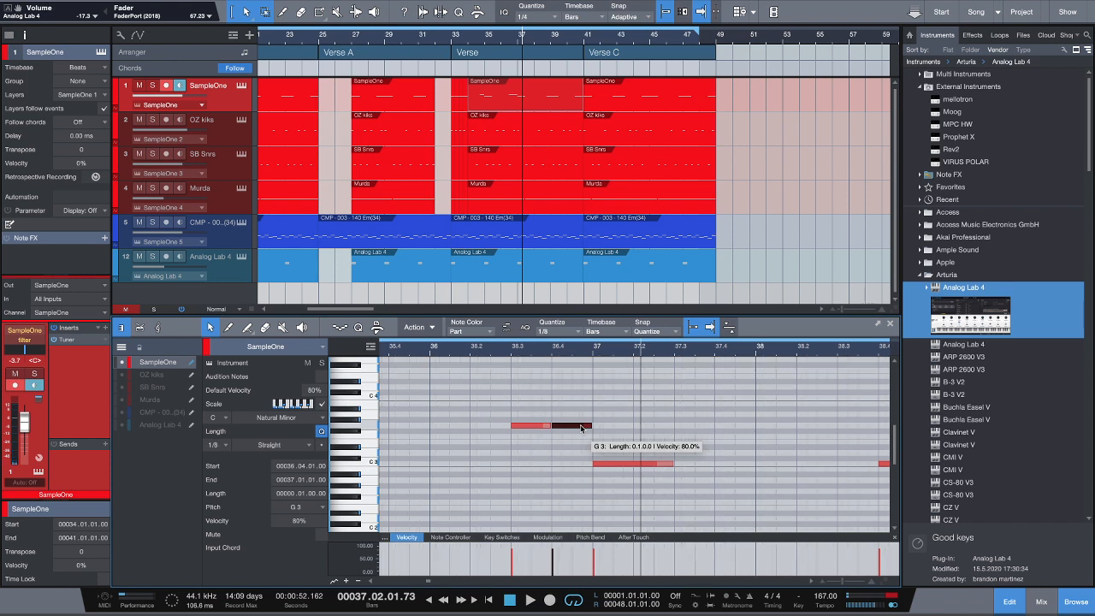
pyautogui.keyDown('alt'); pyautogui.click(580, 427); pyautogui.keyUp('alt')
pyautogui.moveTo(412, 350); pyautogui.dragTo(460, 333)
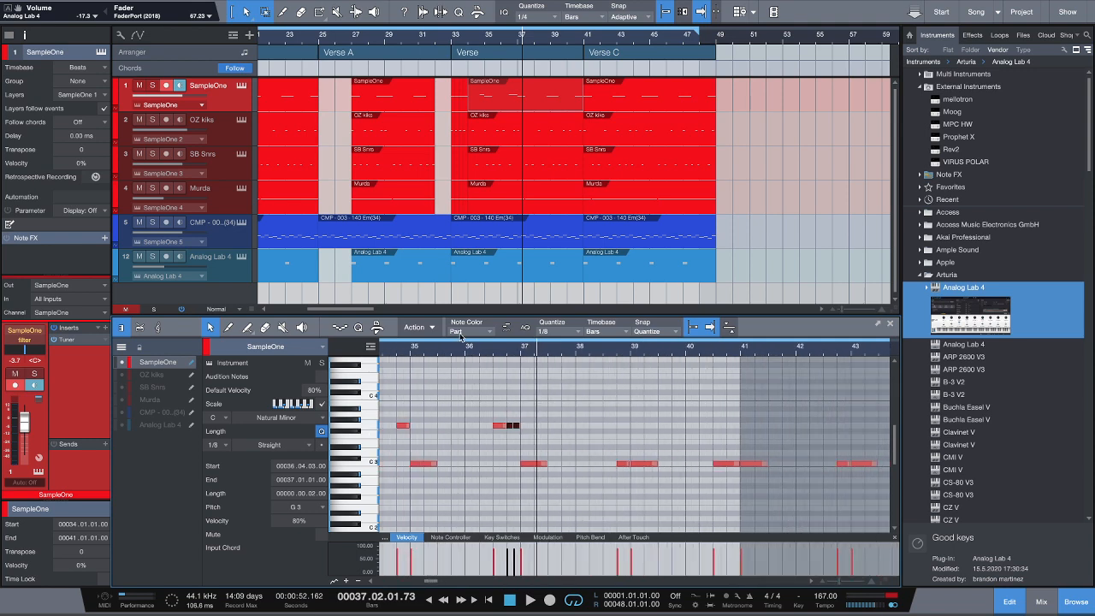
# Play back the split SampleOne notes and cut bar 40 out of the Murda part just before Verse C
pyautogui.click(410, 349)
pyautogui.press('space')
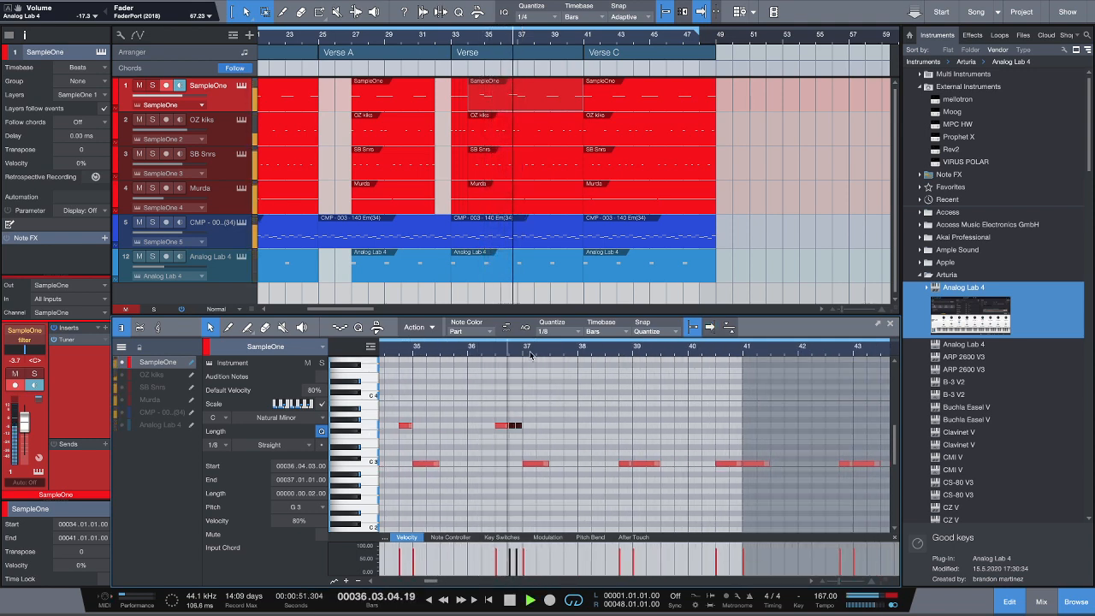
pyautogui.moveTo(523, 350); pyautogui.dragTo(529, 344)
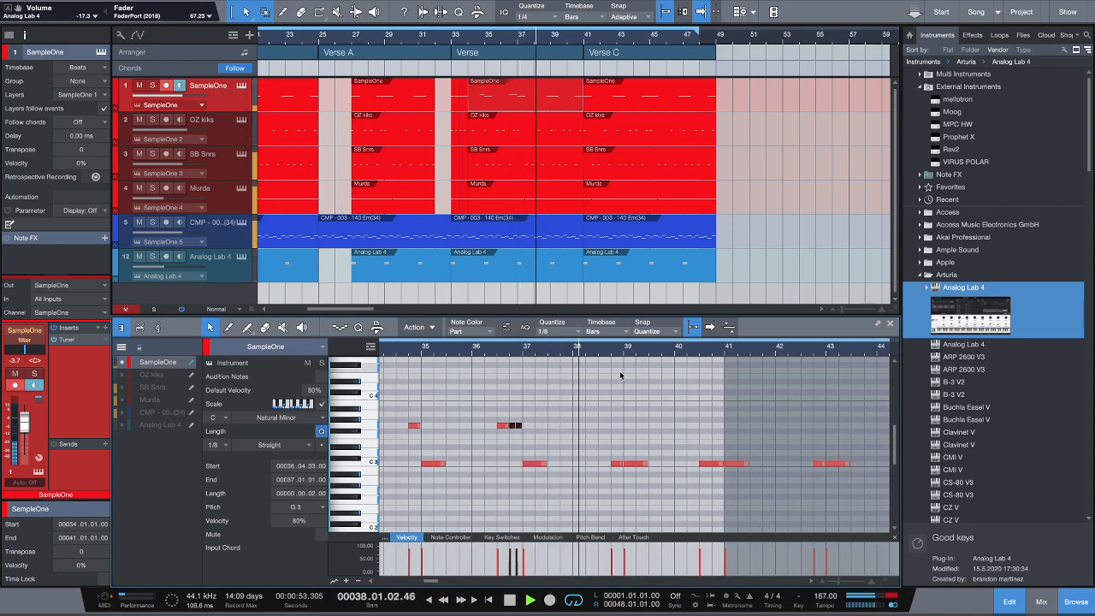
pyautogui.click(571, 199)
pyautogui.moveTo(570, 199); pyautogui.dragTo(566, 200)
# Add two C3 sixteenth notes to the SB Snrs part in bar 40, at 40.4.1 and 40.4.3
pyautogui.click(564, 168)
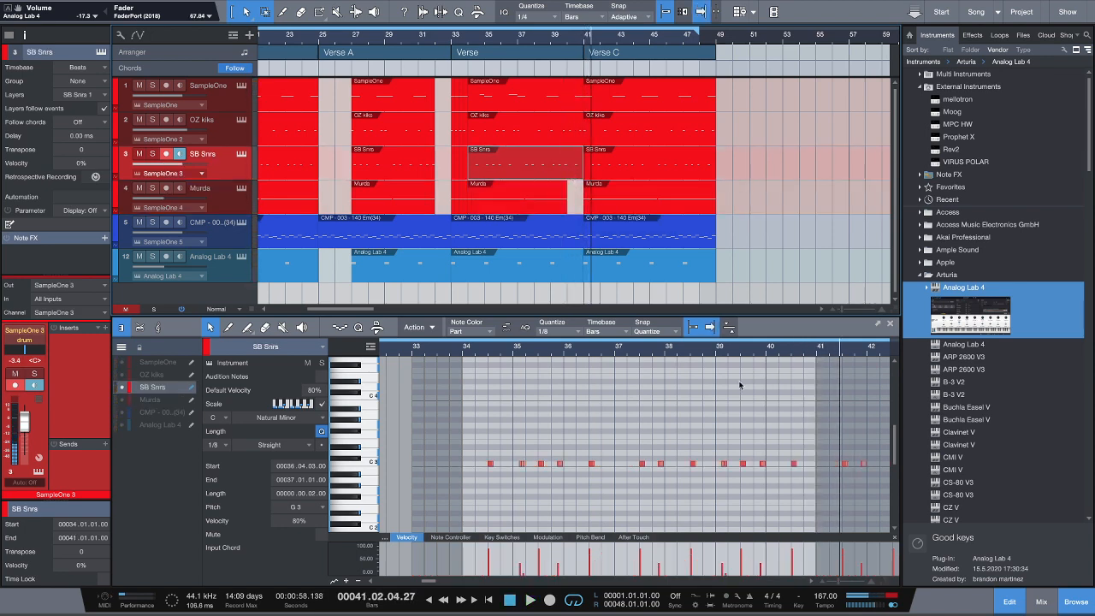
pyautogui.moveTo(794, 350); pyautogui.dragTo(618, 374)
pyautogui.click(645, 467)
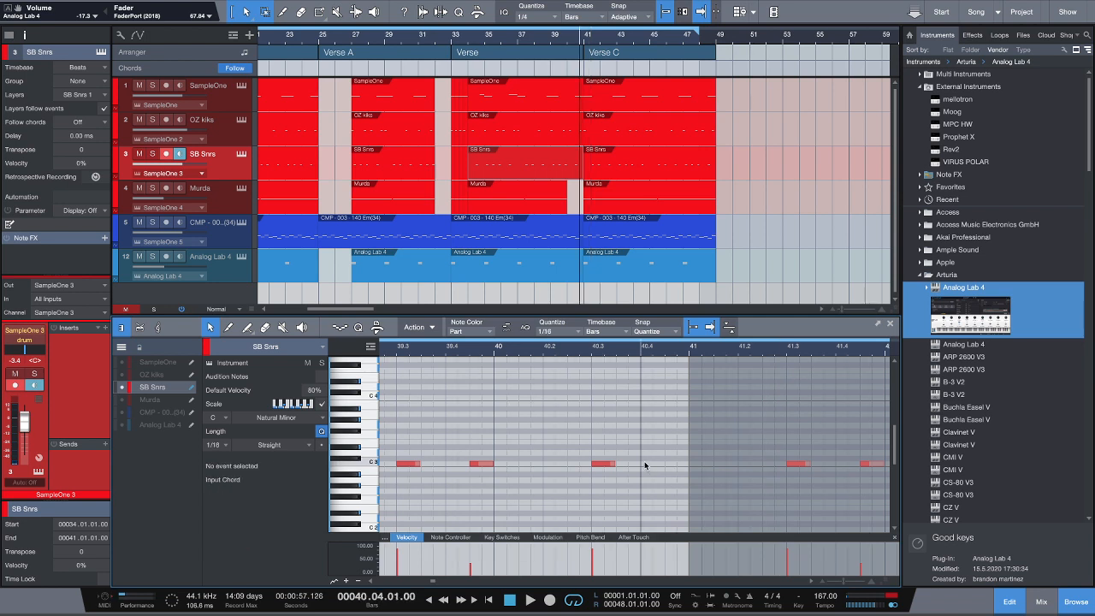
pyautogui.doubleClick(646, 465)
pyautogui.doubleClick(670, 466)
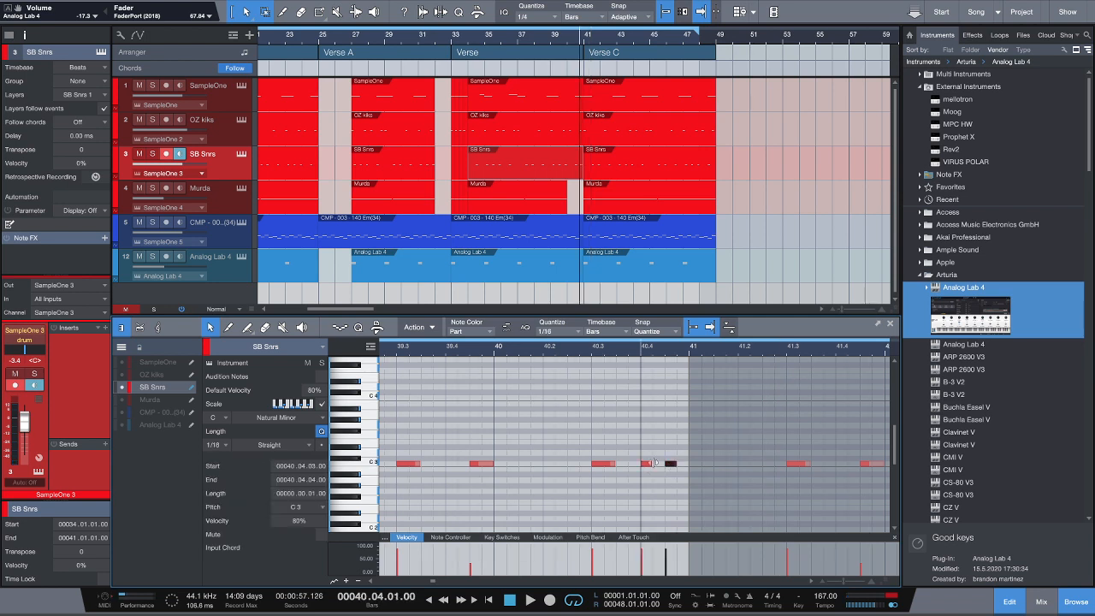
# Split the two new SB Snrs notes at bar 40 beat 4 into 1/32 triplets and play back the roll
pyautogui.moveTo(640, 458); pyautogui.dragTo(684, 480)
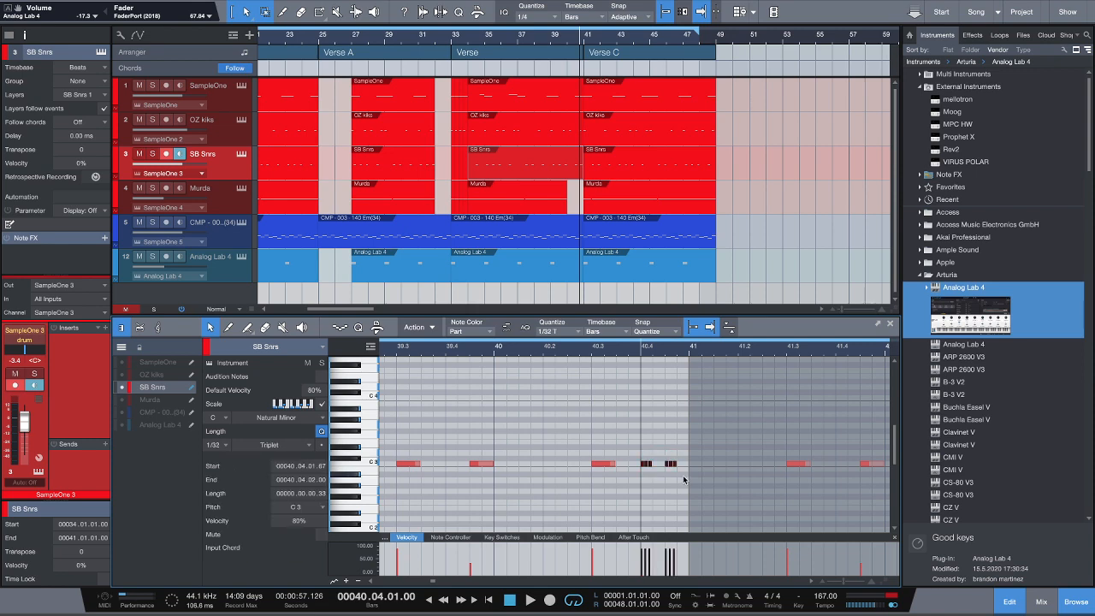
pyautogui.scroll(-3, 683, 480)
pyautogui.scroll(3, 479, 373)
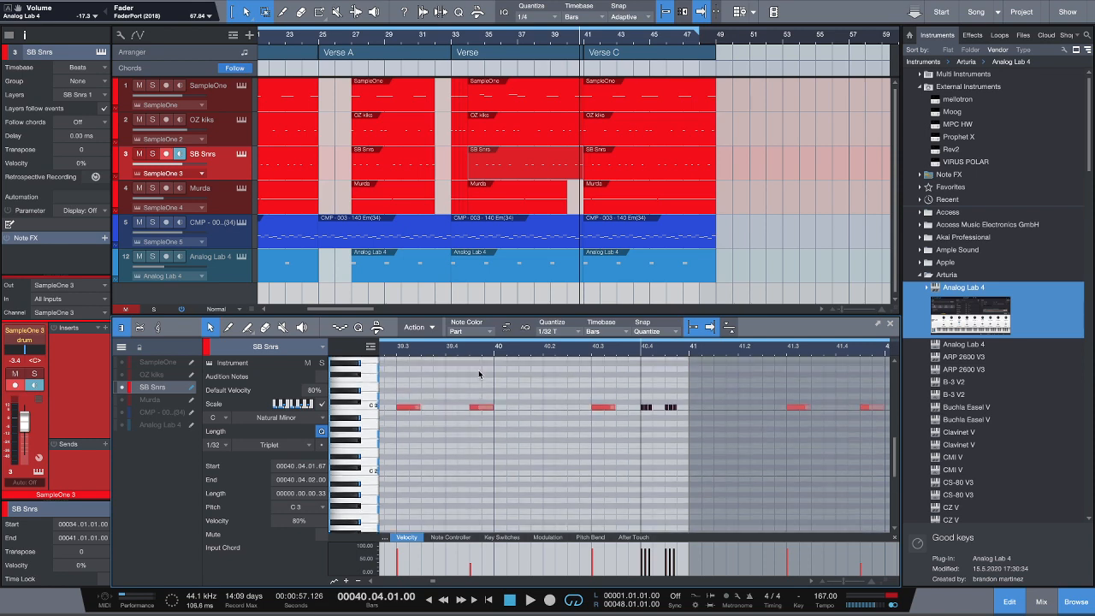
pyautogui.press('space')
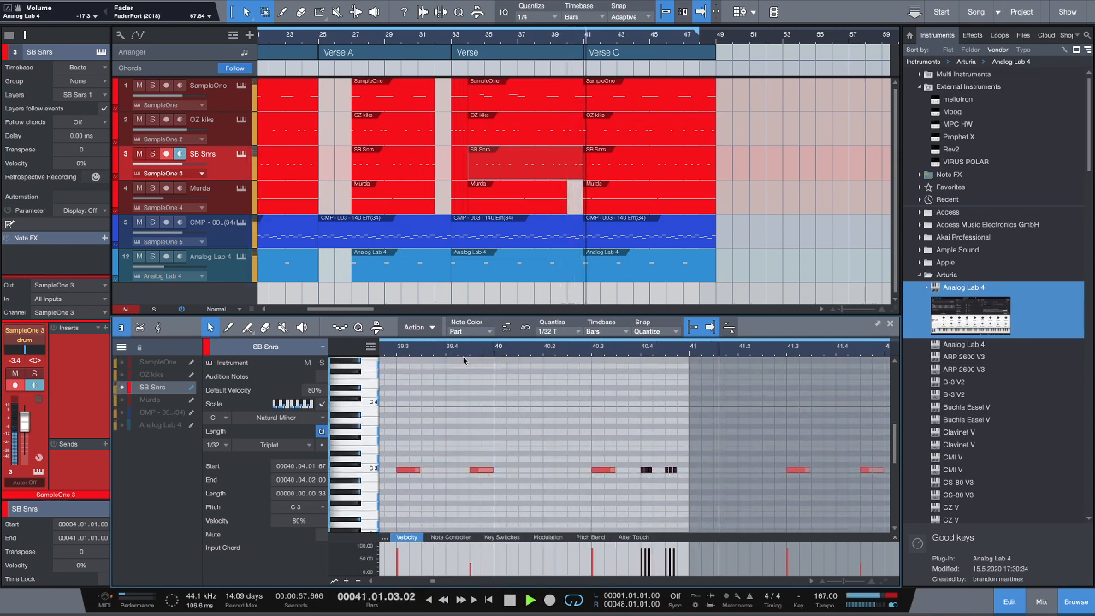
pyautogui.press('space')
# Taper the velocities downward within both snare triplet groups at bar 40 beat 4, and play back from about bar 39
pyautogui.click(655, 548)
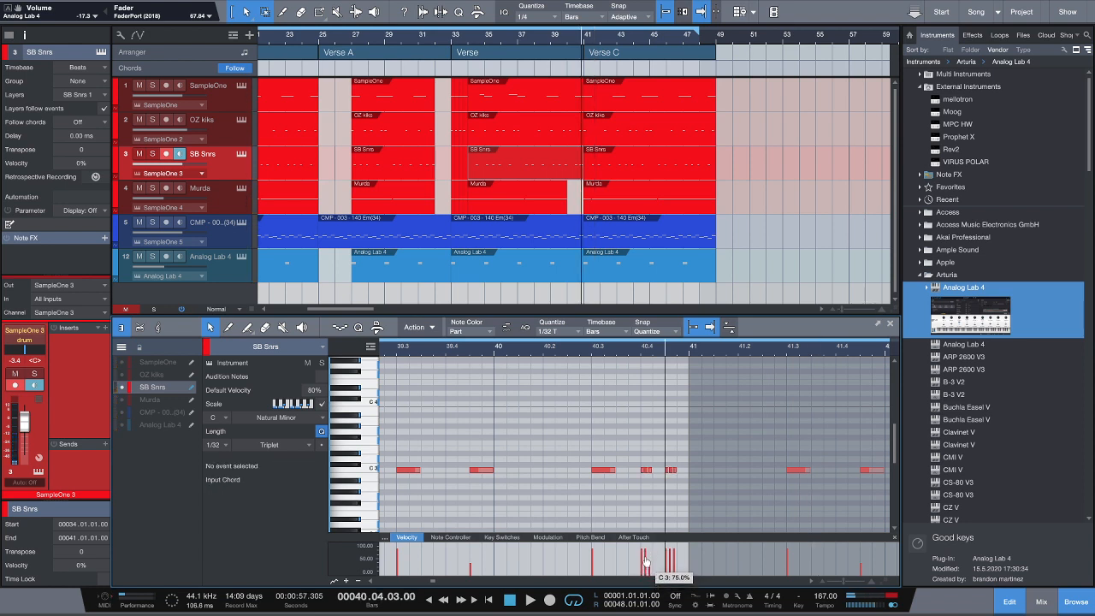
pyautogui.moveTo(644, 562); pyautogui.dragTo(646, 564)
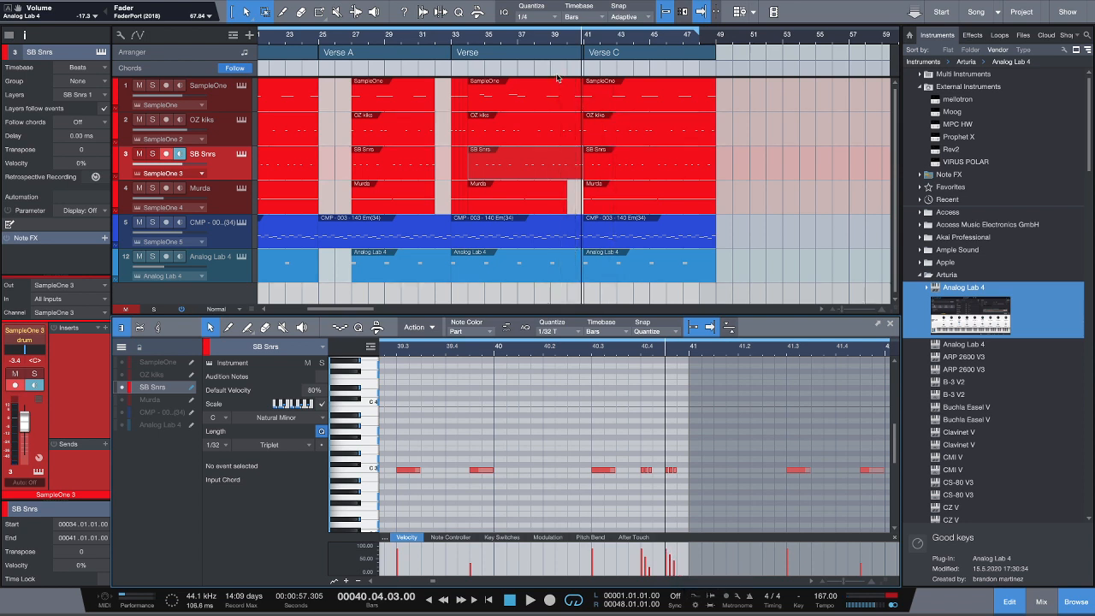
pyautogui.click(550, 45)
pyautogui.press('space')
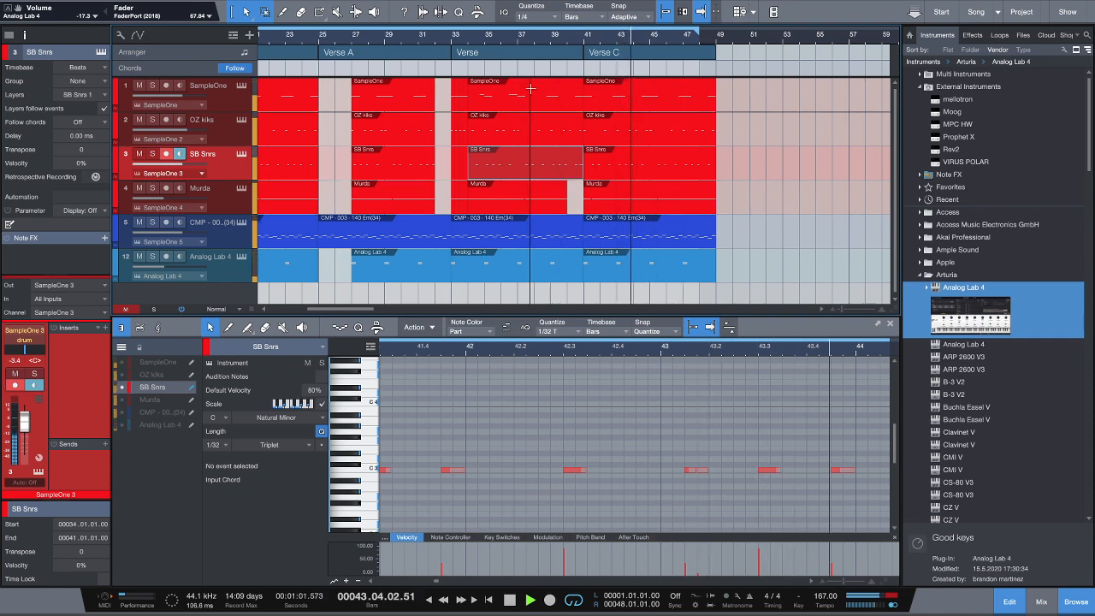
# Delete the Analog Lab 4 part under Verse C, starting at bar 41
pyautogui.click(624, 270)
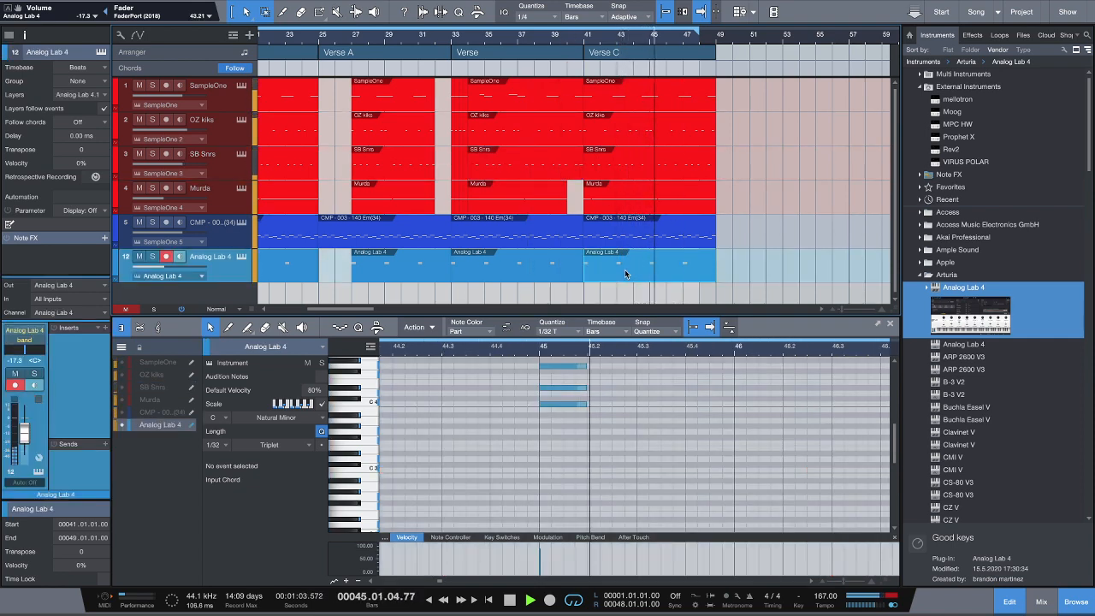
pyautogui.press('Delete')
pyautogui.moveTo(628, 40); pyautogui.dragTo(640, 139)
pyautogui.press('f')
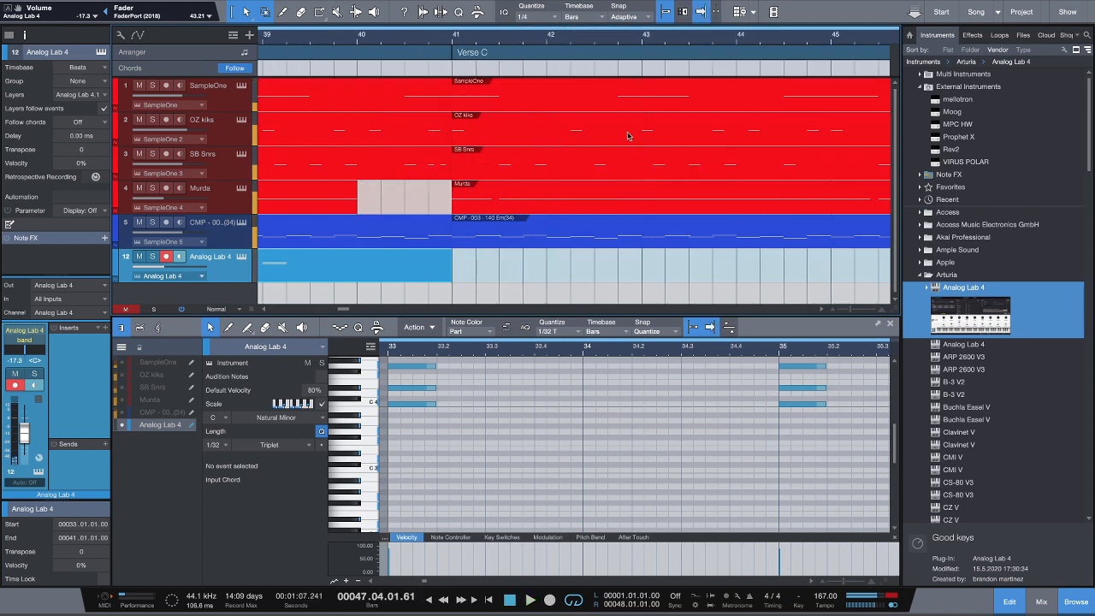
# Duplicate the Arranger sections from Hook through Verse C with their contents so the copies start at bar 49
pyautogui.moveTo(500, 39); pyautogui.dragTo(514, 15)
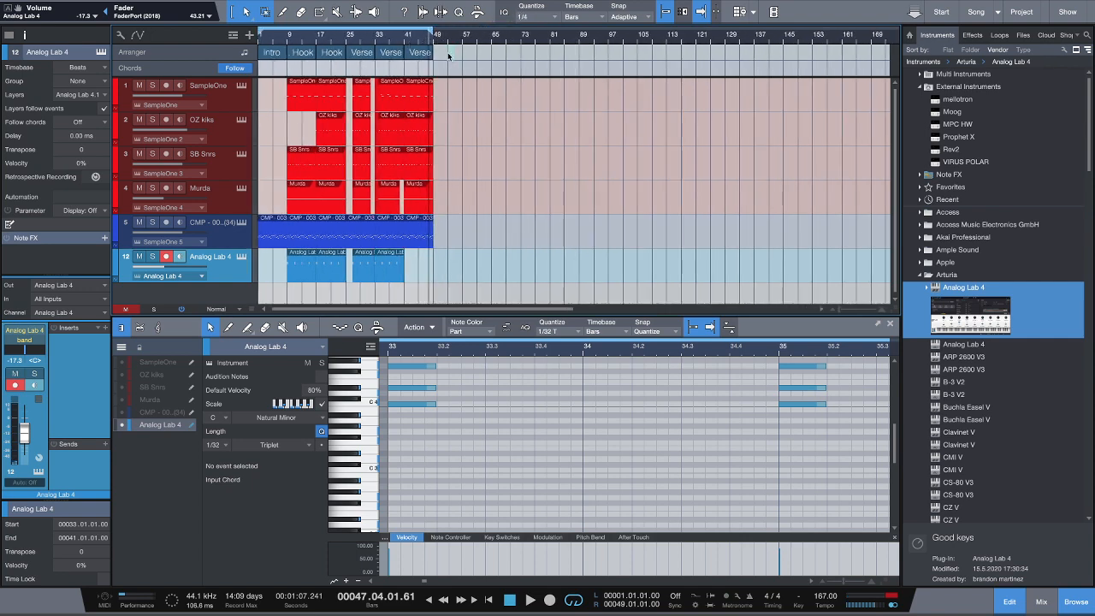
pyautogui.click(297, 43)
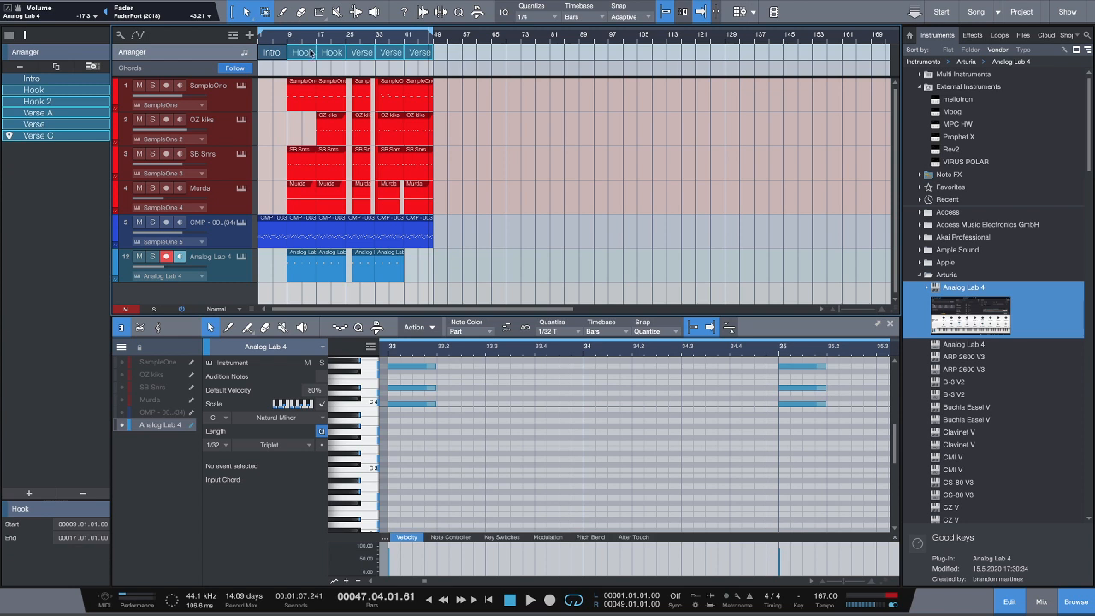
pyautogui.hotkey('ctrl', 'd')
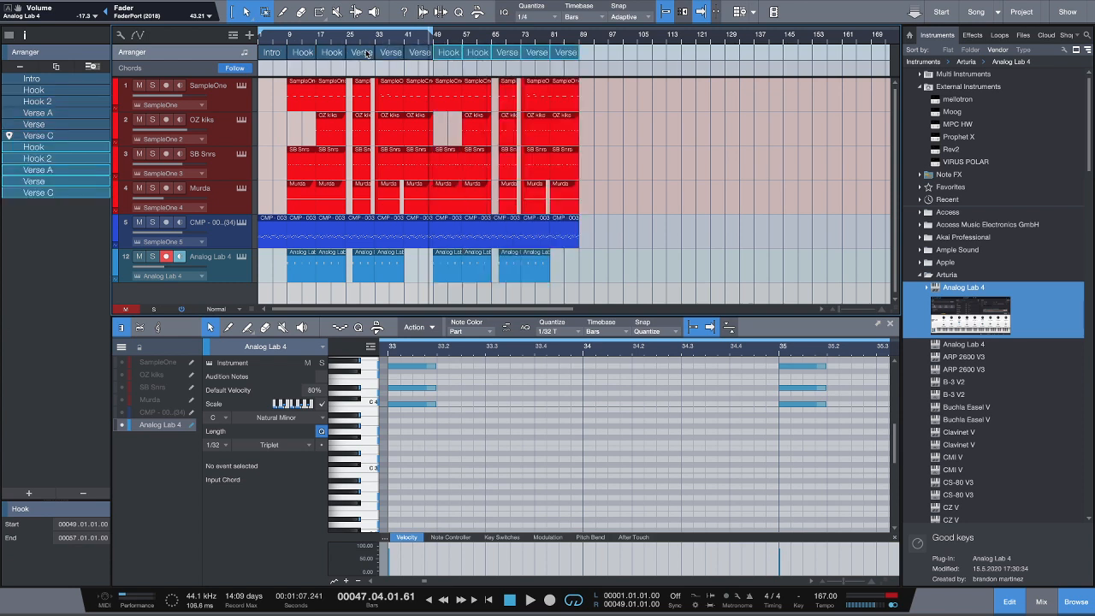
# Delete the duplicated Hook 2 section and all track parts beneath it from bar 57 to bar 65
pyautogui.click(648, 113)
pyautogui.click(477, 53)
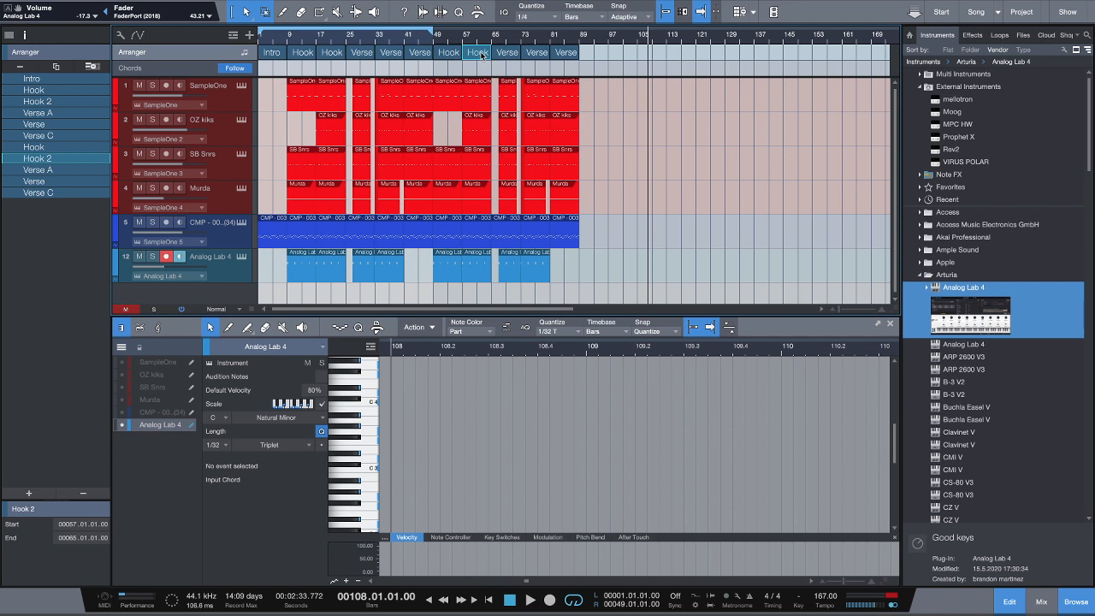
pyautogui.press('Delete')
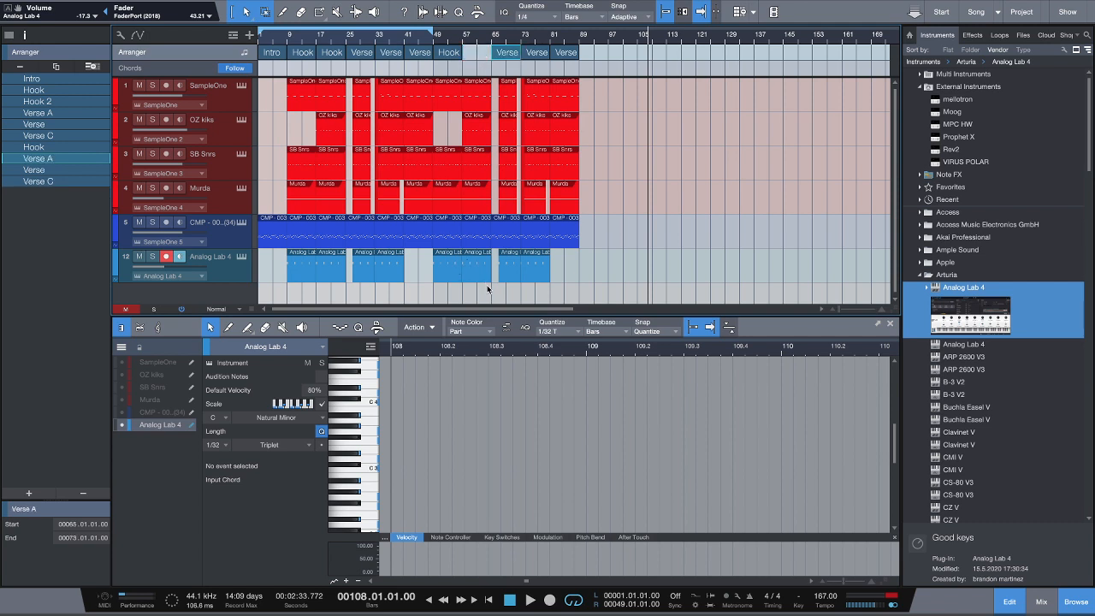
pyautogui.moveTo(488, 289); pyautogui.dragTo(463, 89)
pyautogui.press('Delete')
# Copy the Hook section at bar 49, with its contents, into the empty space at bar 57
pyautogui.click(448, 53)
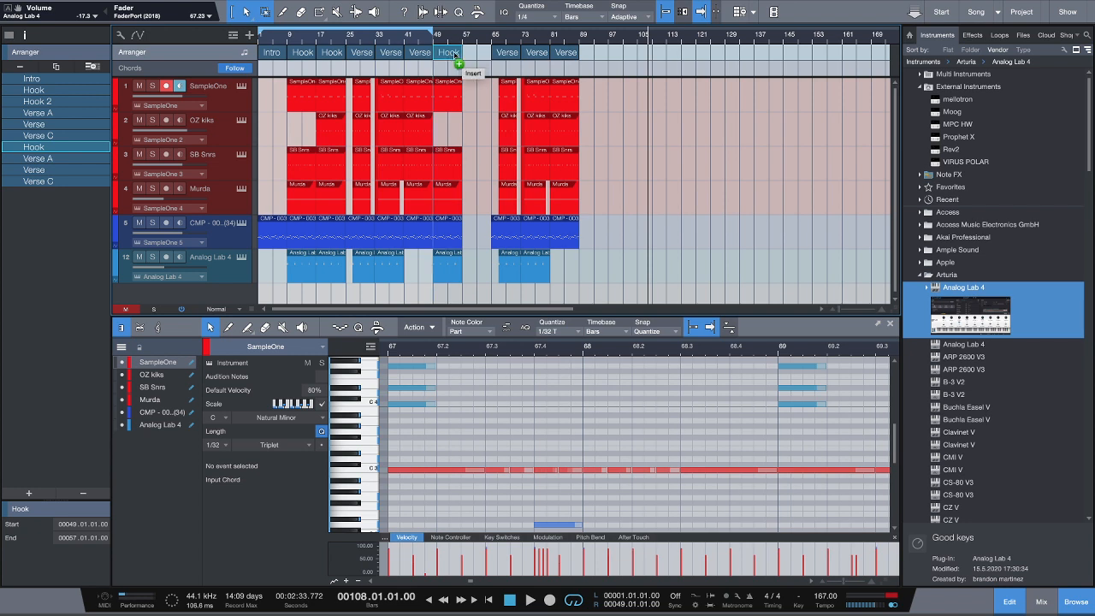
pyautogui.moveTo(459, 56); pyautogui.dragTo(471, 55)
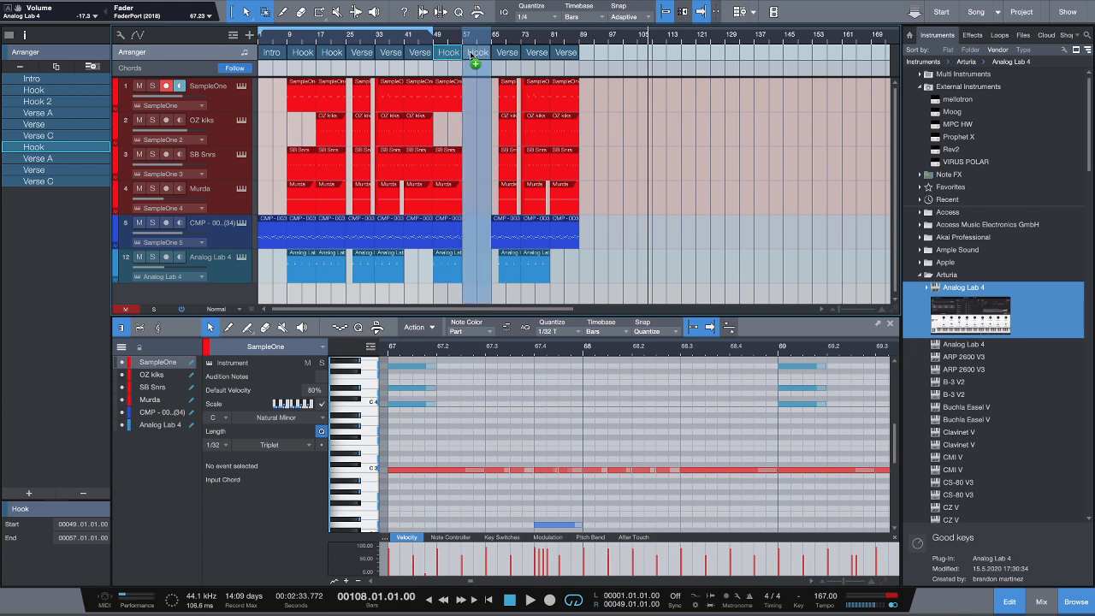
pyautogui.moveTo(470, 54); pyautogui.dragTo(471, 54)
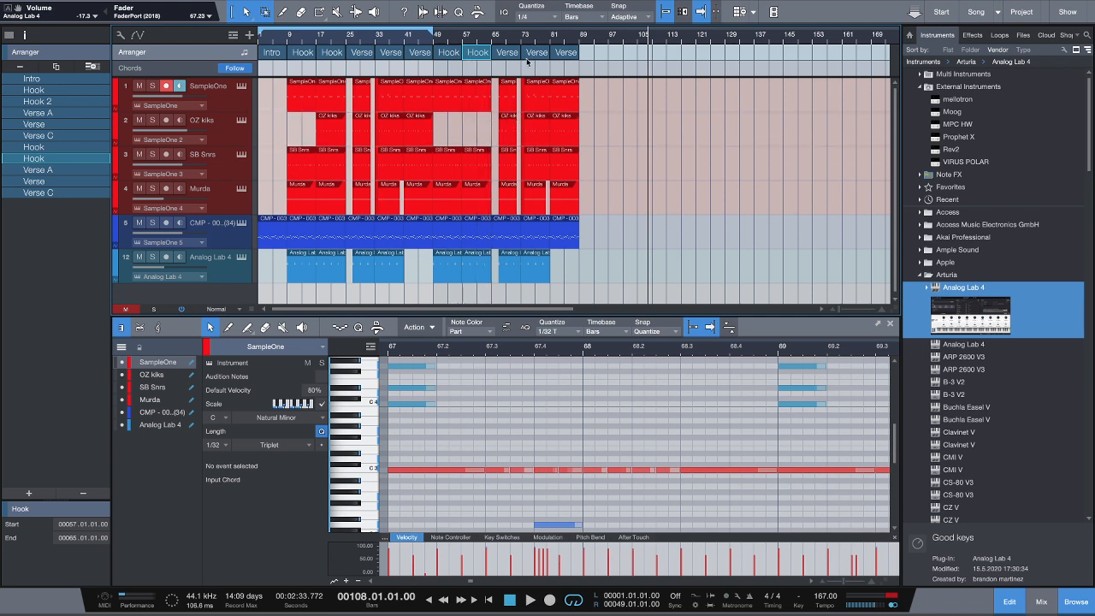
# Reorder the second verse block from bar 65 as Verse C, Verse, Verse A, and append two copies of Hook 2 from bar 89
pyautogui.moveTo(505, 53)
pyautogui.mouseDown()
pyautogui.moveTo(623, 54)
pyautogui.moveTo(511, 55)
pyautogui.mouseUp()
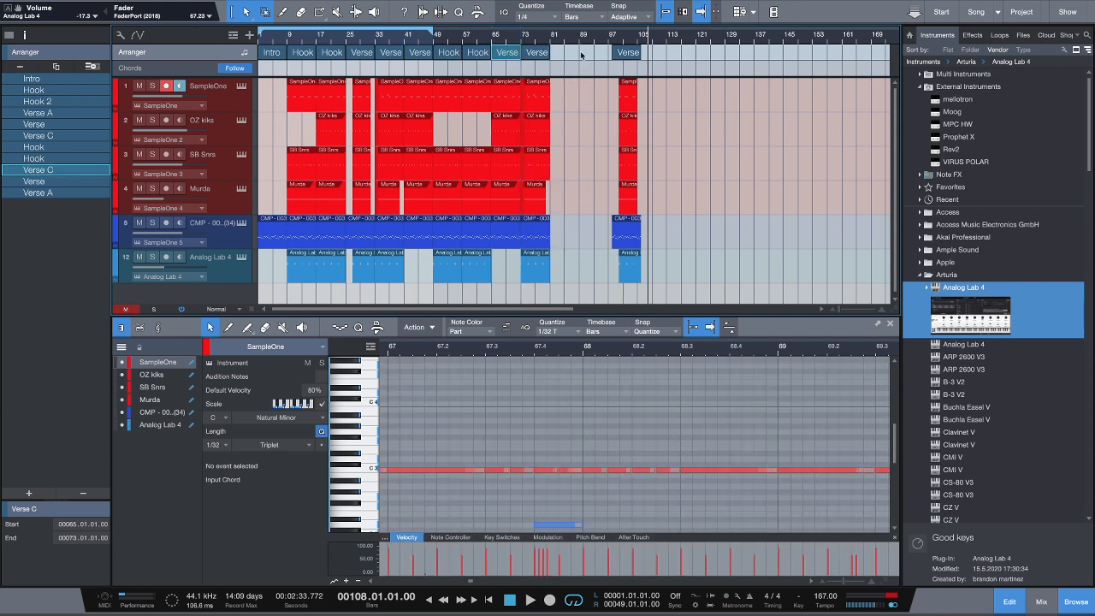
pyautogui.moveTo(640, 54); pyautogui.dragTo(571, 55)
pyautogui.click(333, 54)
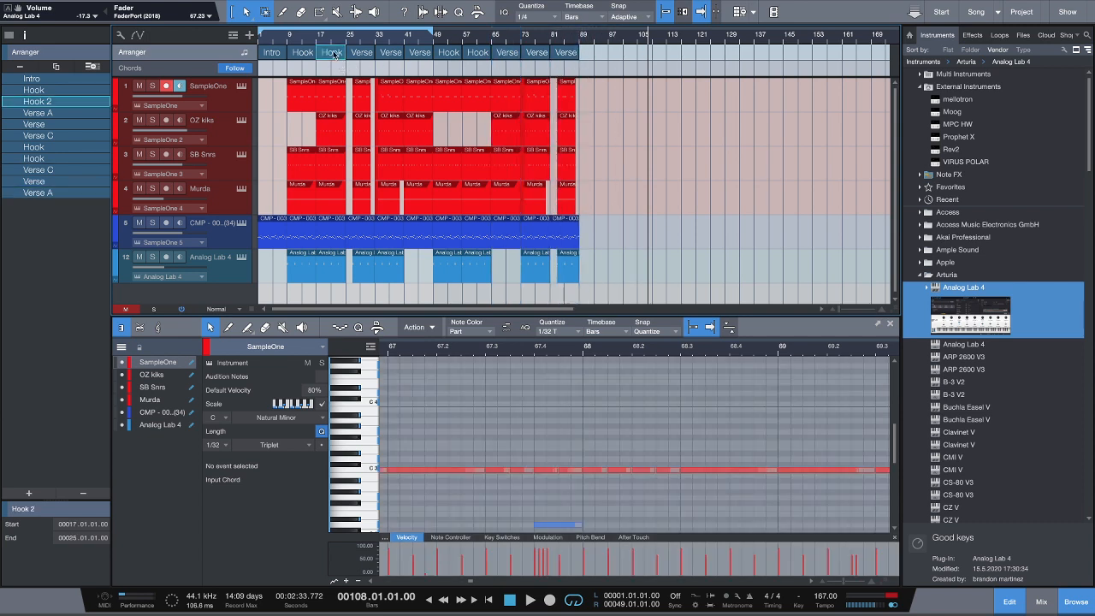
pyautogui.moveTo(333, 54); pyautogui.dragTo(596, 54)
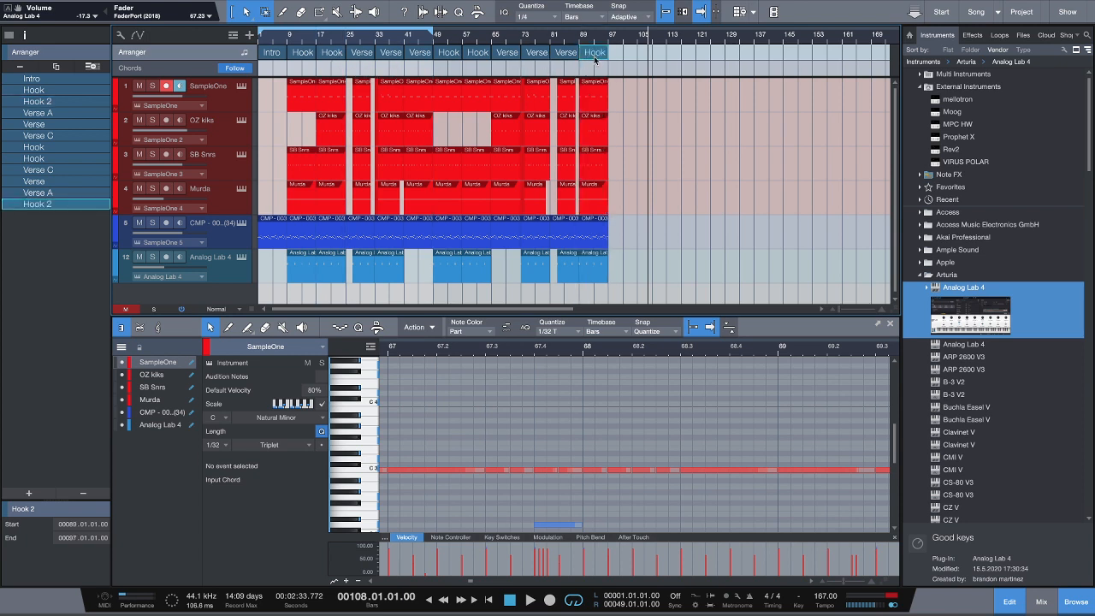
pyautogui.press('d')
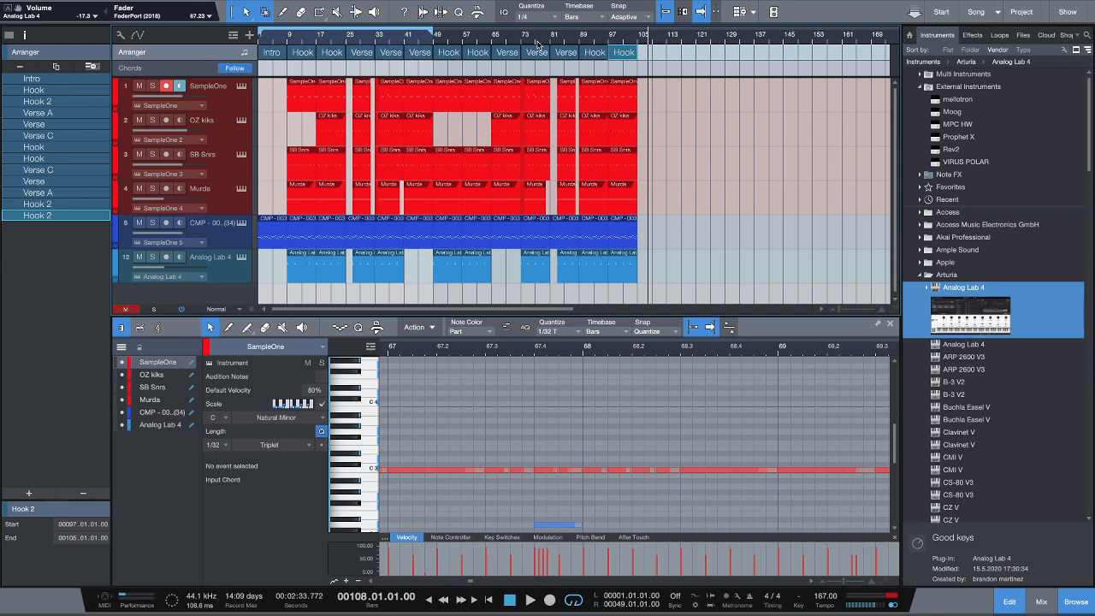
# Remove the second Verse C section at bar 65 together with its contents from the arrangement
pyautogui.scroll(-3, 537, 44)
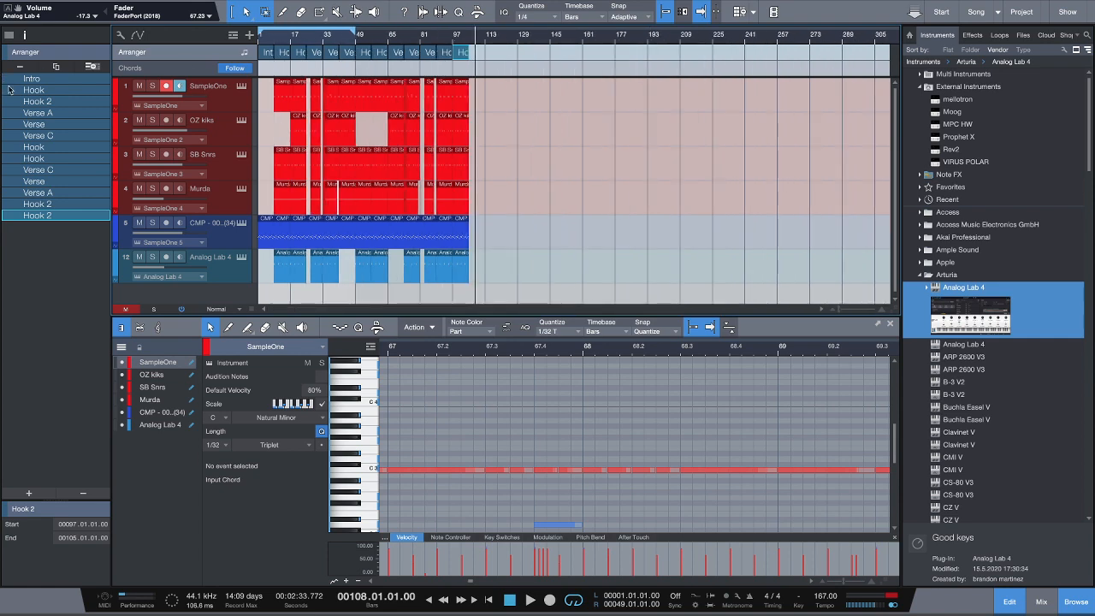
pyautogui.click(60, 88)
pyautogui.click(62, 122)
pyautogui.click(71, 180)
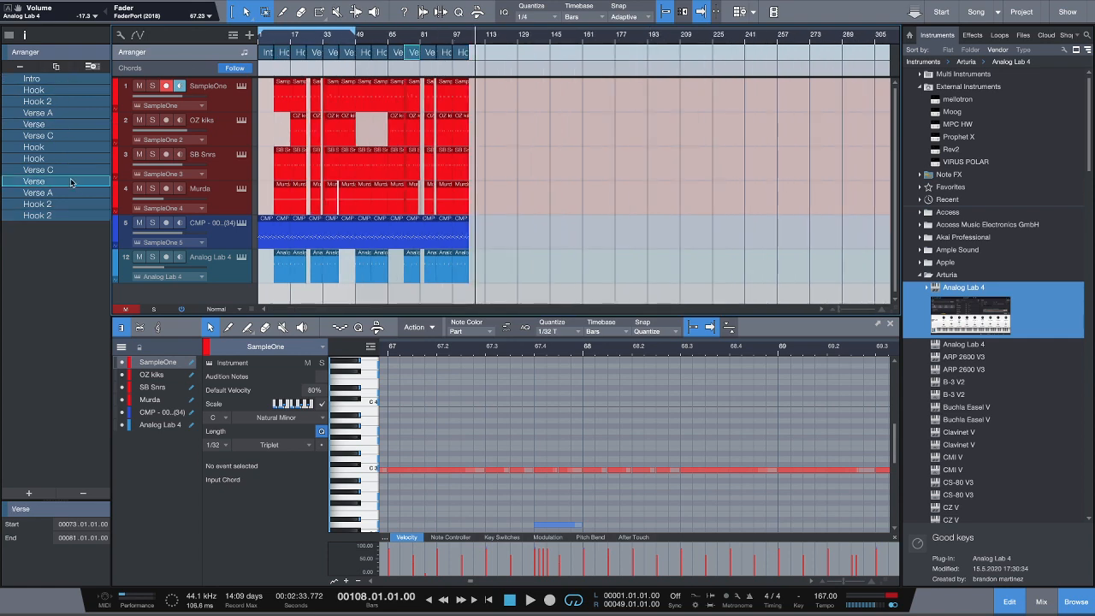
pyautogui.click(81, 203)
pyautogui.click(72, 181)
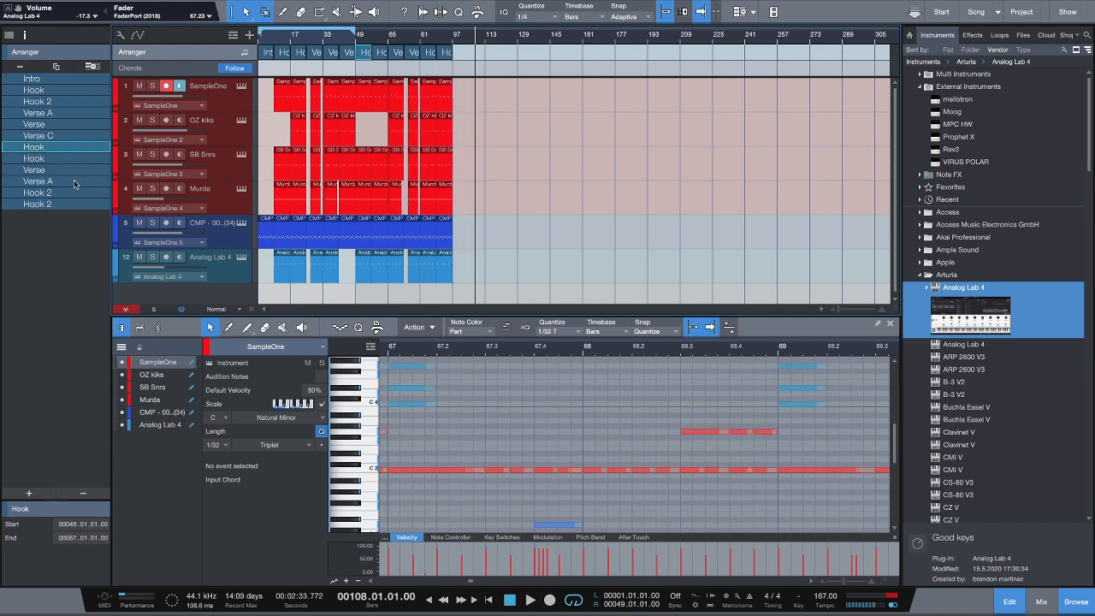
# Extend the loop range to the end of the arrangement at bar 97
pyautogui.click(71, 191)
pyautogui.click(68, 172)
pyautogui.click(68, 159)
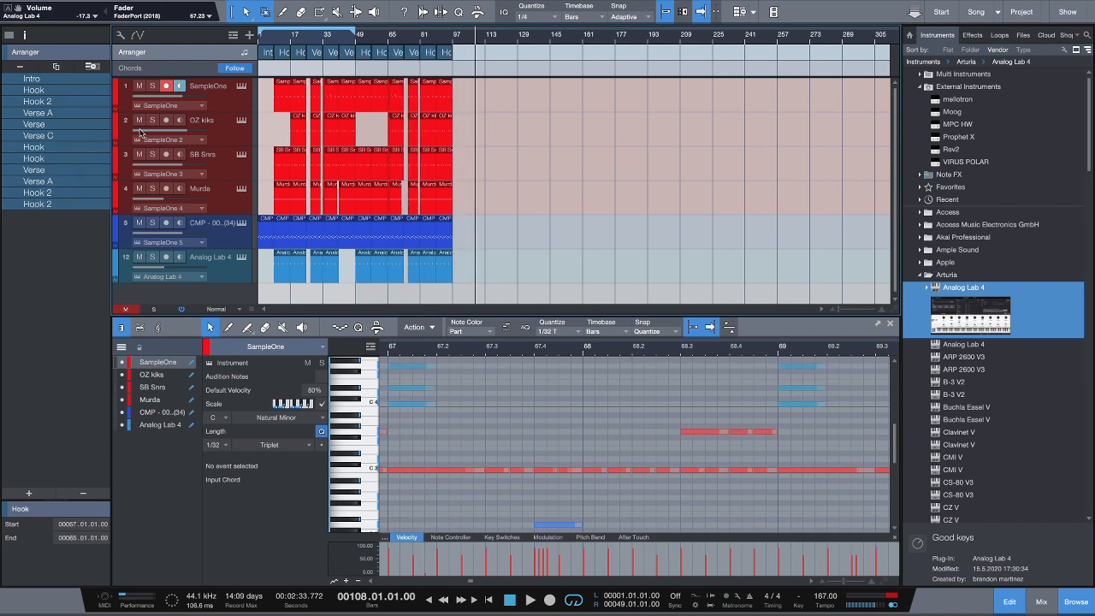
pyautogui.click(73, 101)
pyautogui.click(72, 136)
pyautogui.moveTo(321, 39); pyautogui.dragTo(606, 55)
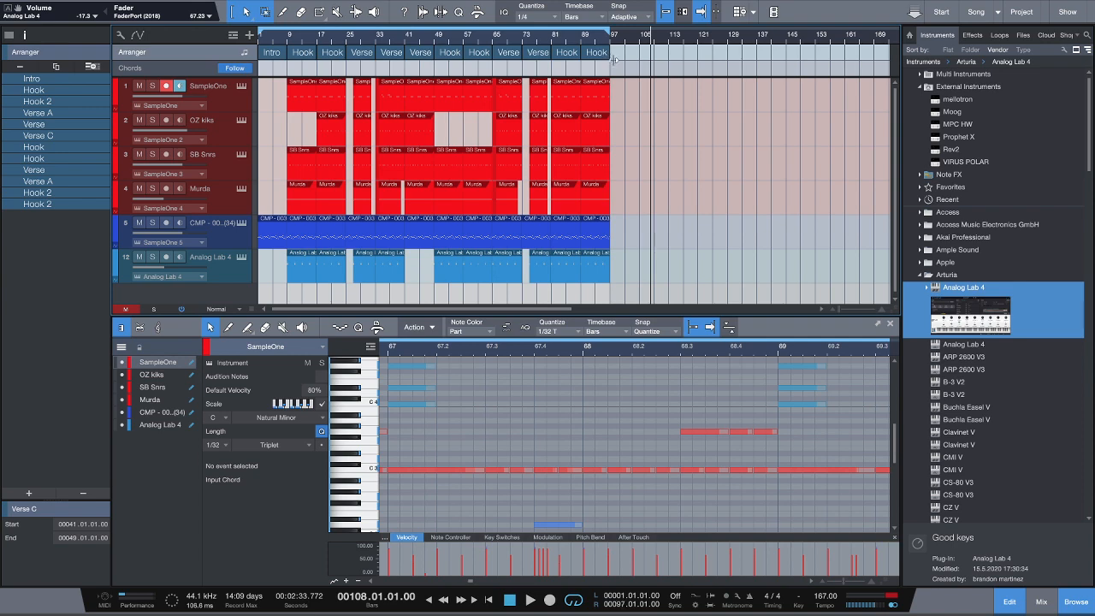
# Look up the zoom commands in the keyboard shortcuts preferences, and clear the search
pyautogui.press('super+alt+k')
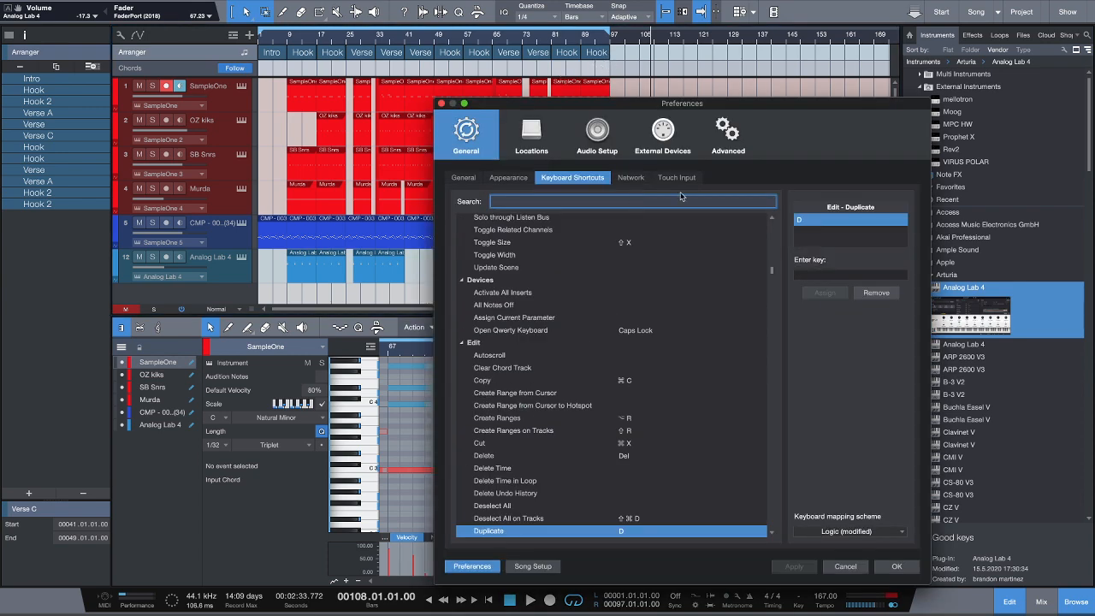
pyautogui.write('zom')
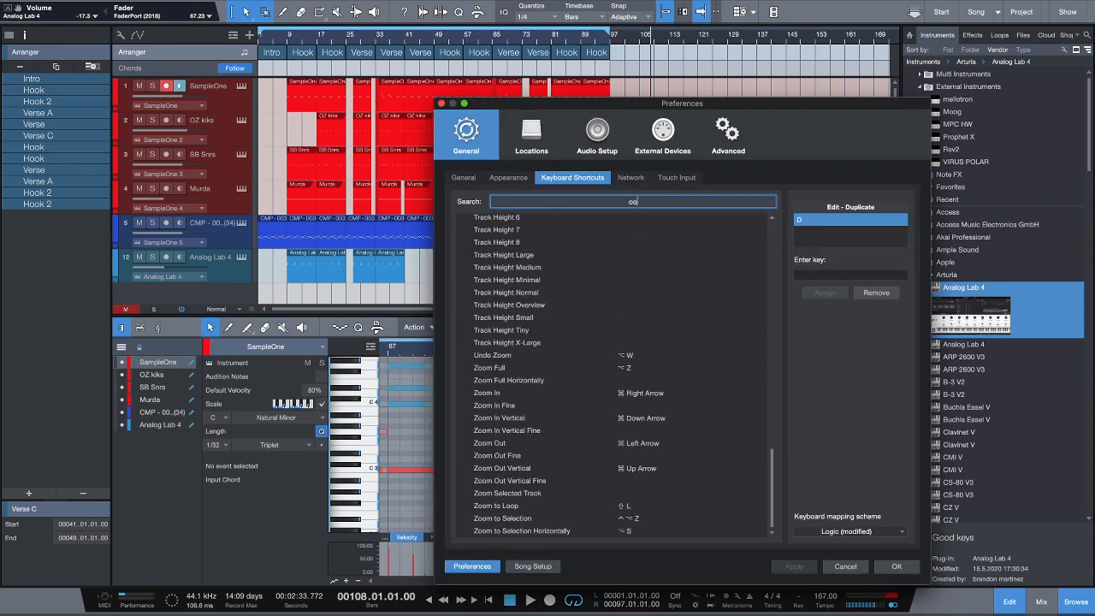
pyautogui.press('BackSpace')
pyautogui.press('BackSpace')
pyautogui.press('BackSpace')
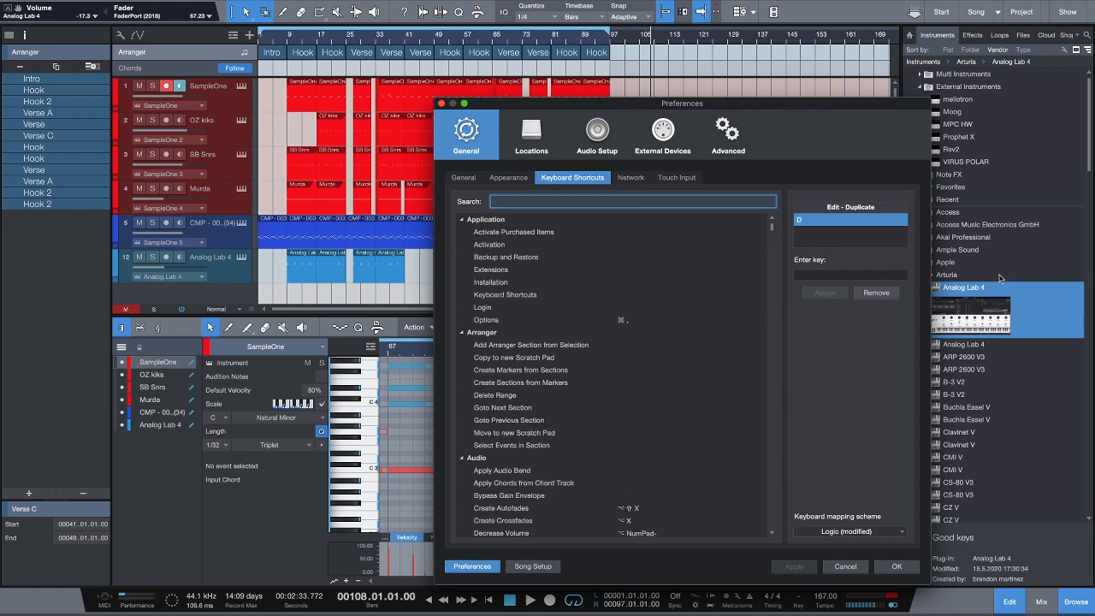
# Check which command the NumPad1 key is assigned to, and look through the list of shortcut commands
pyautogui.click(870, 275)
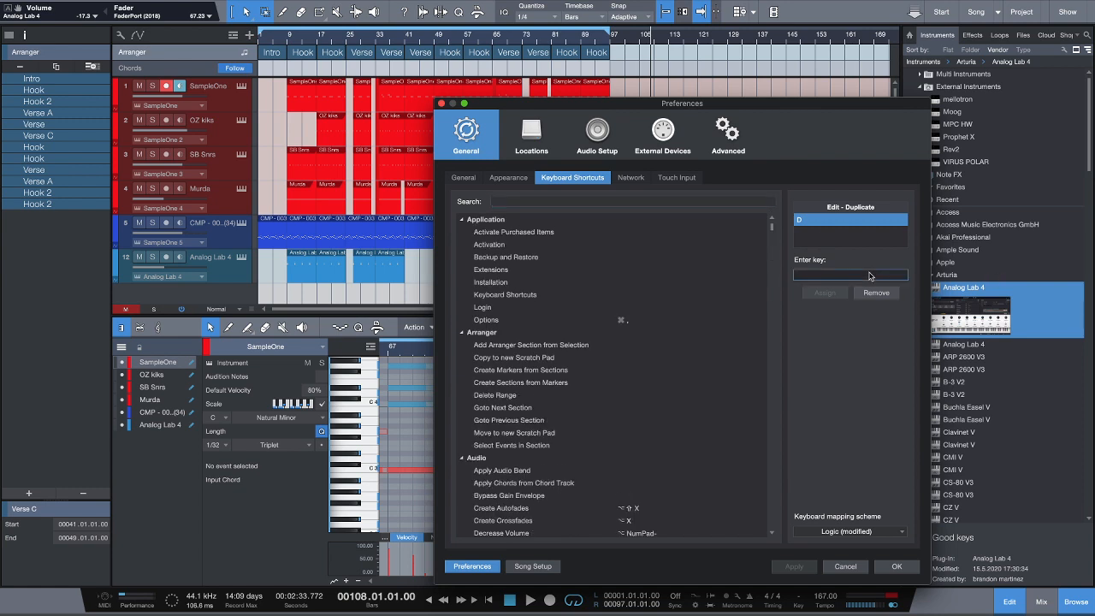
pyautogui.press('KP_1')
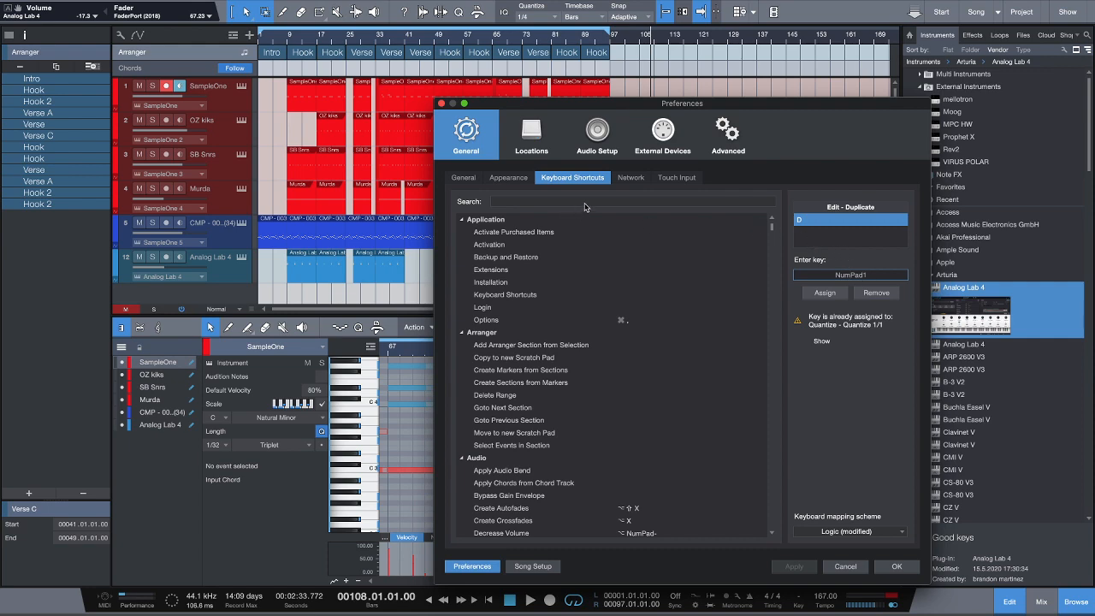
pyautogui.scroll(-1, 620, 367)
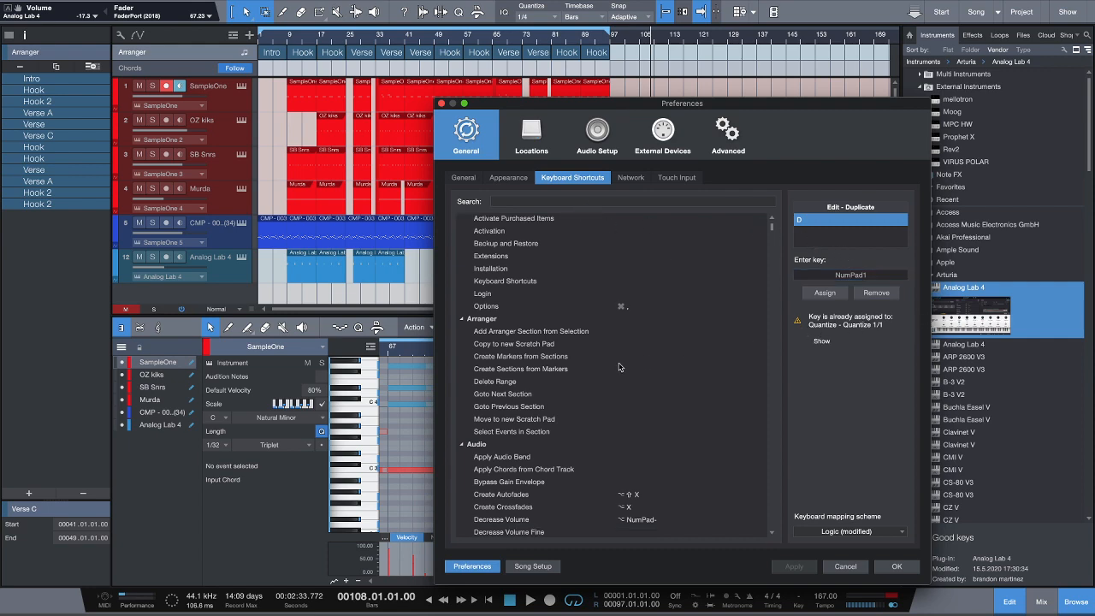
pyautogui.scroll(-20, 620, 367)
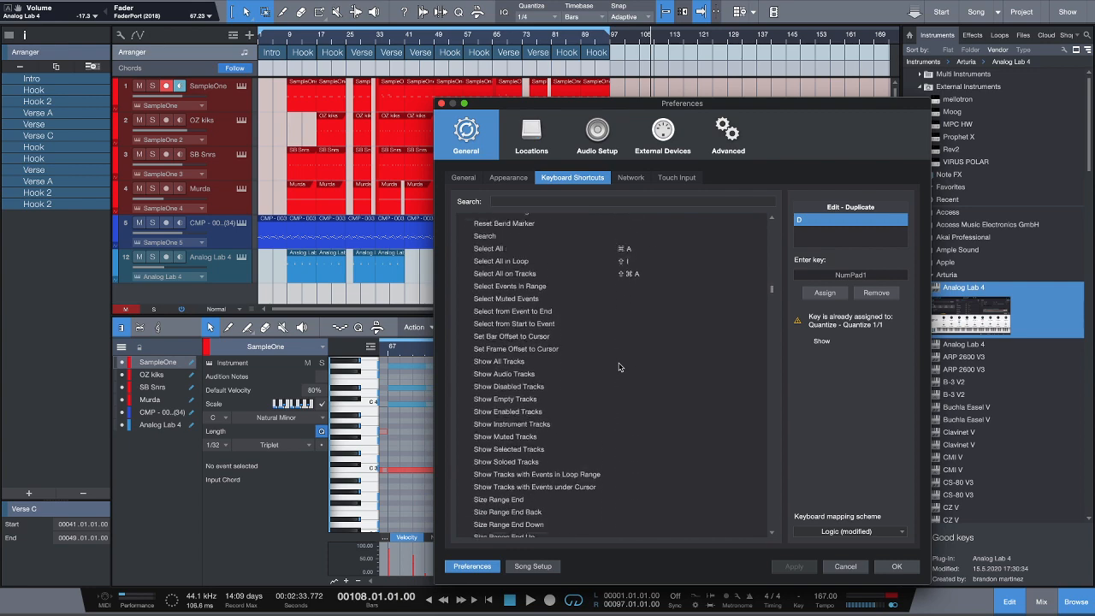
# Search the keyboard shortcuts for "select off", and clear the search together with the NumPad1 key entry
pyautogui.click(635, 203)
pyautogui.write('s')
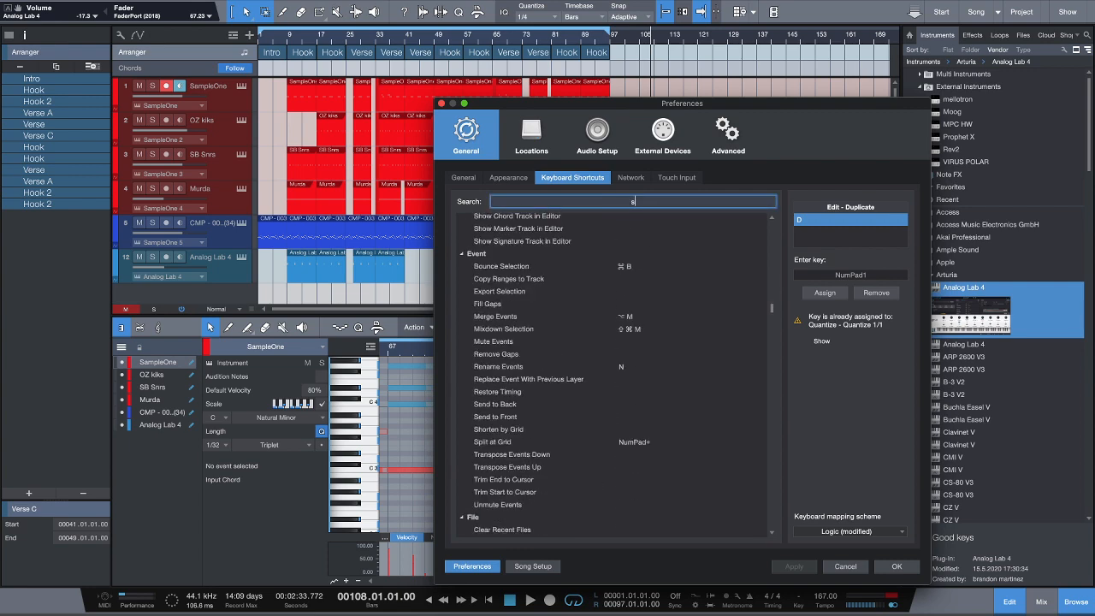
pyautogui.write('elect')
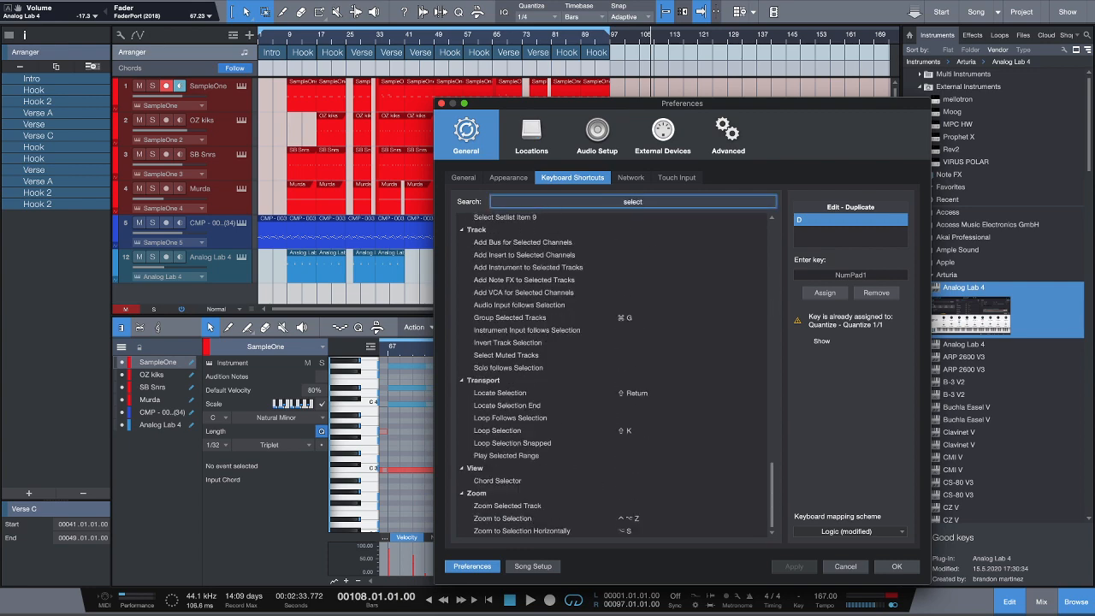
pyautogui.write(' off')
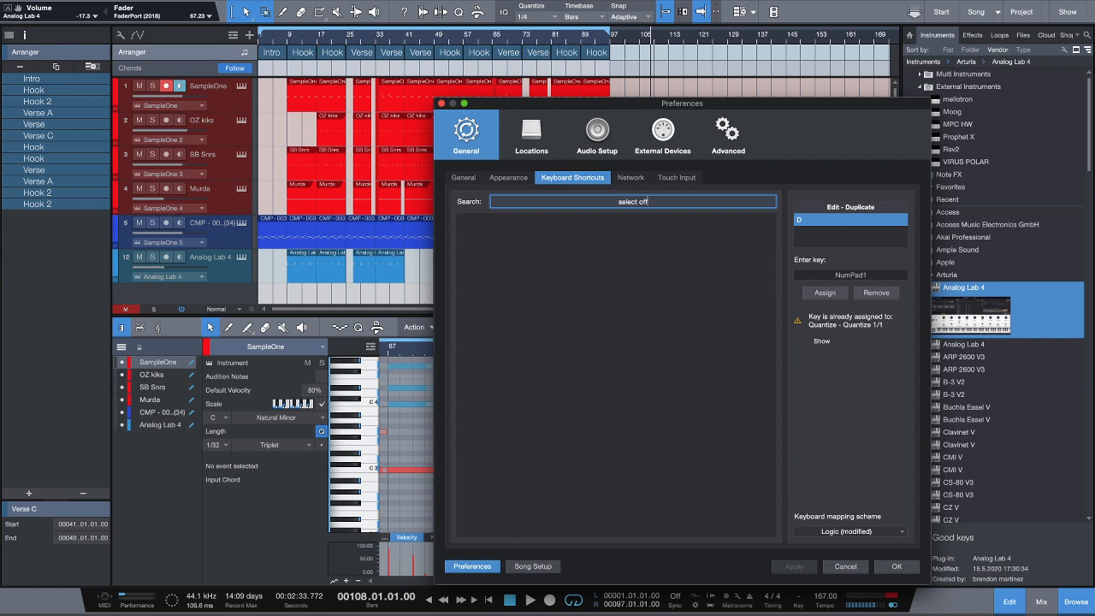
pyautogui.click(867, 277)
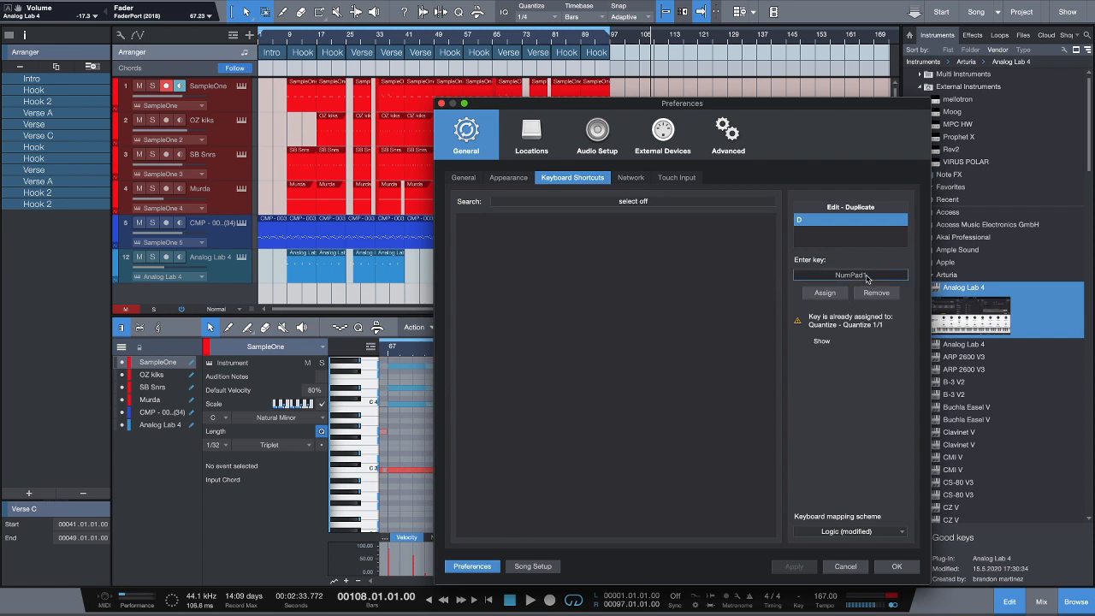
pyautogui.press('BackSpace')
pyautogui.click(655, 202)
pyautogui.press('BackSpace')
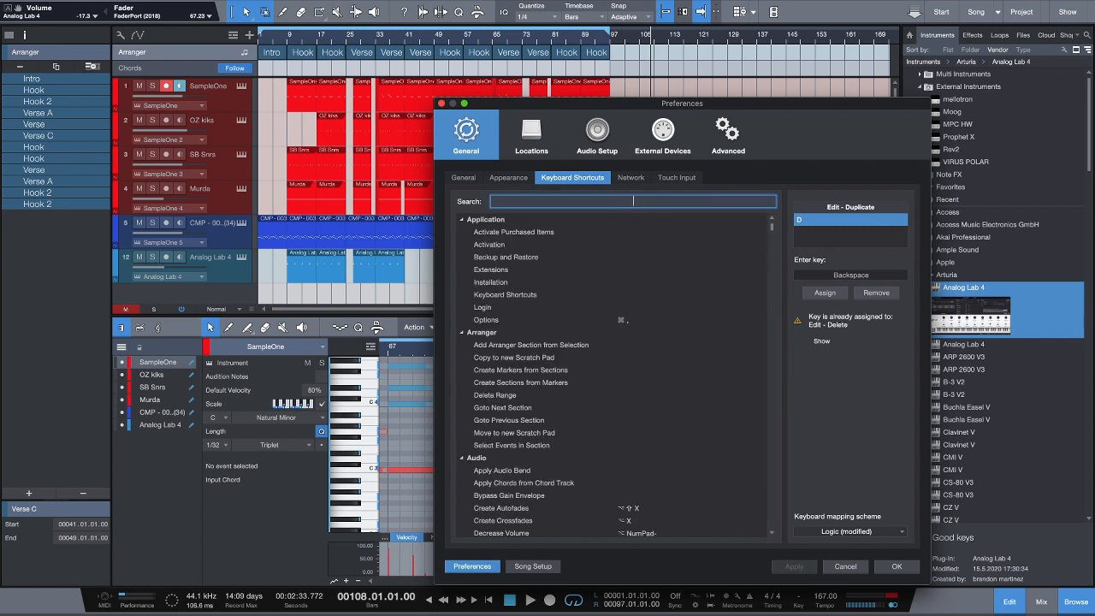
# Look up which command the Shift+Cmd+N combination is assigned to, and close the preferences without assigning it
pyautogui.click(858, 279)
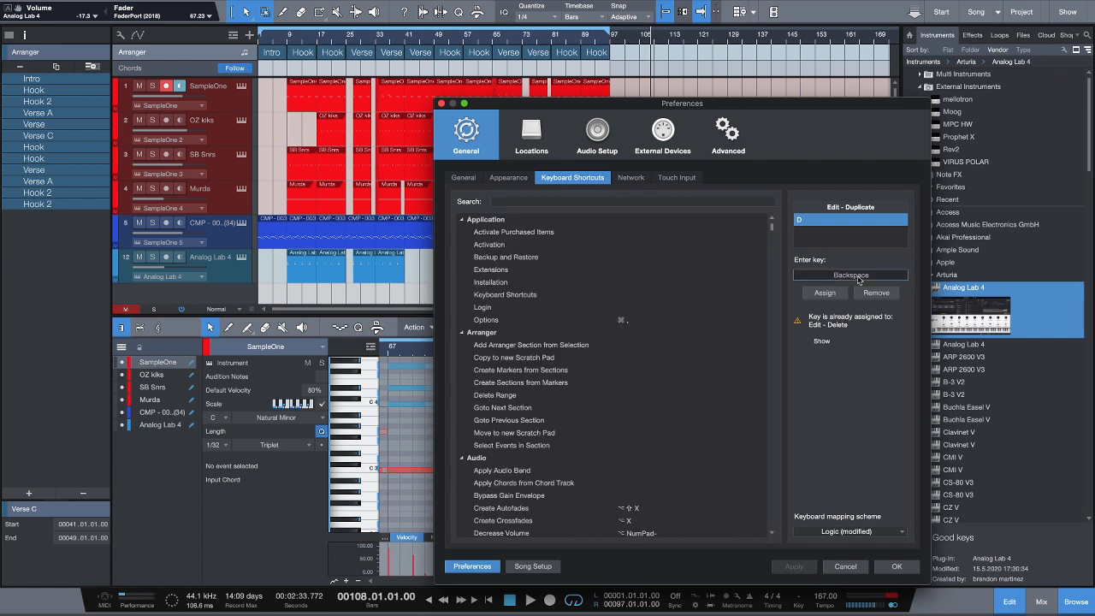
pyautogui.press('shift+super+n')
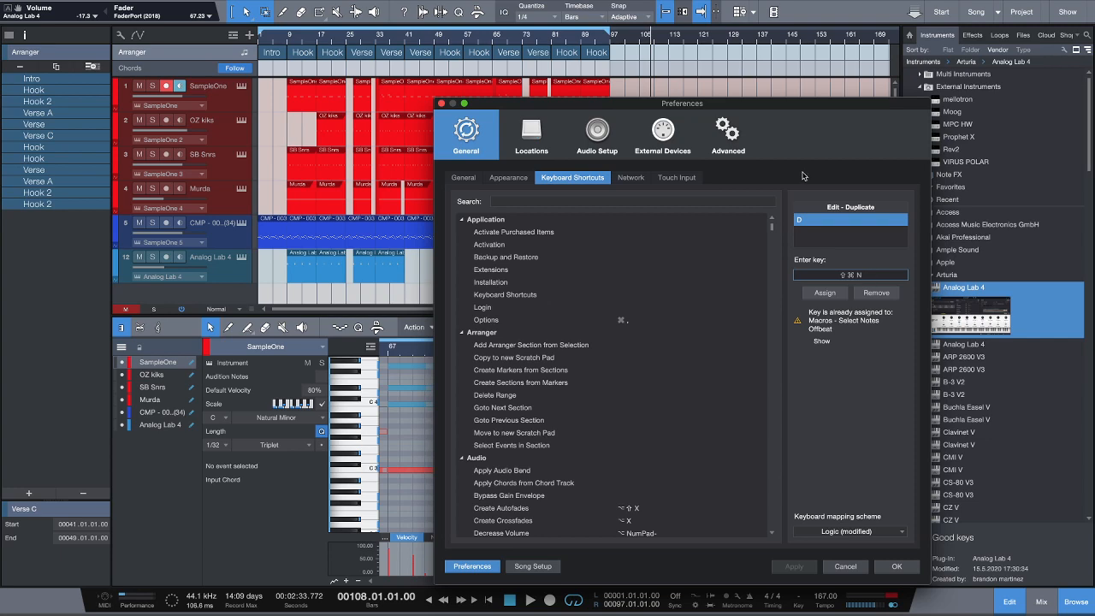
pyautogui.click(441, 104)
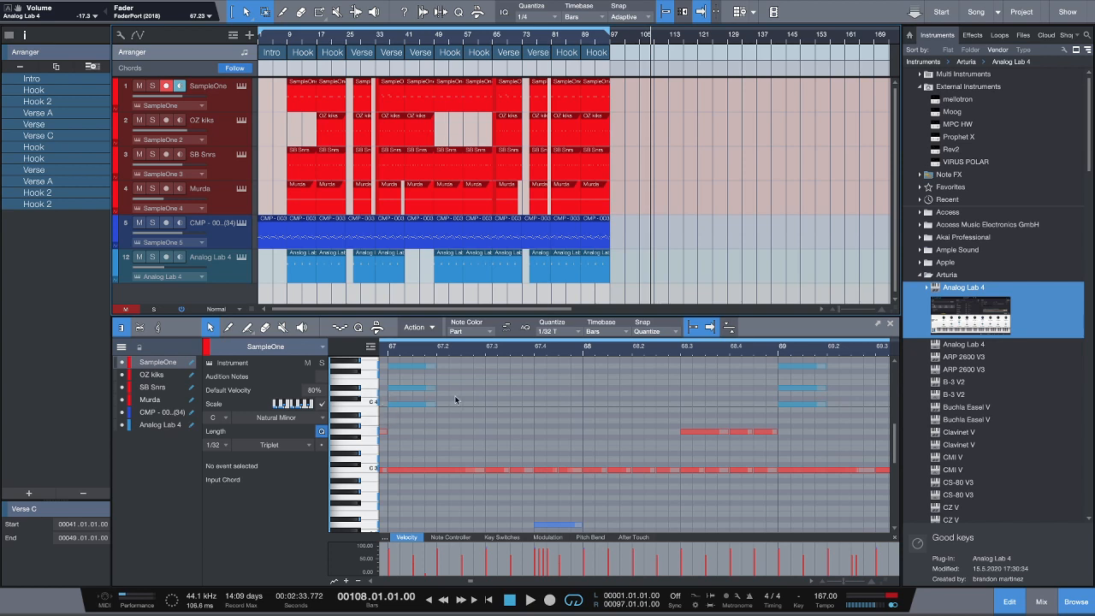
# Open the list of available scales for the SampleOne part in the note editor
pyautogui.click(325, 419)
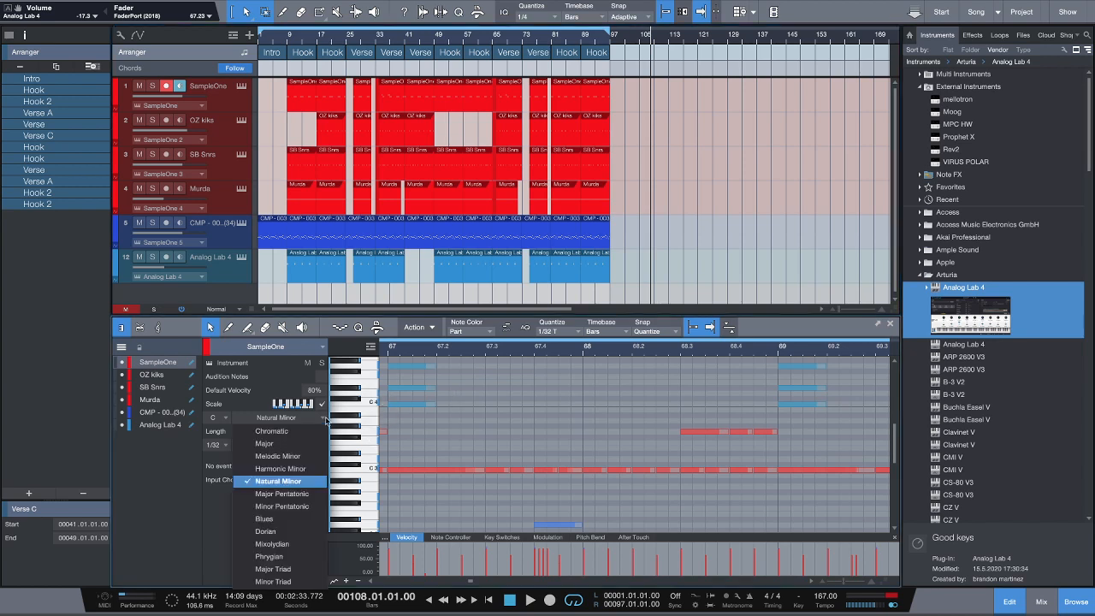